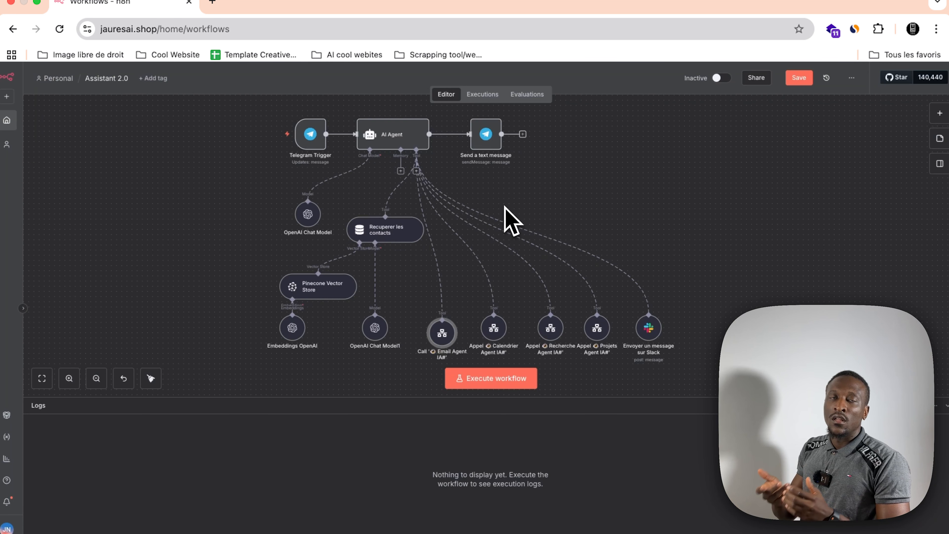
Step: Send the Telegram assistant a request to email a colleague asking whether he is at the office today, with a subject of its choice
scroll(511, 221, left, 3)
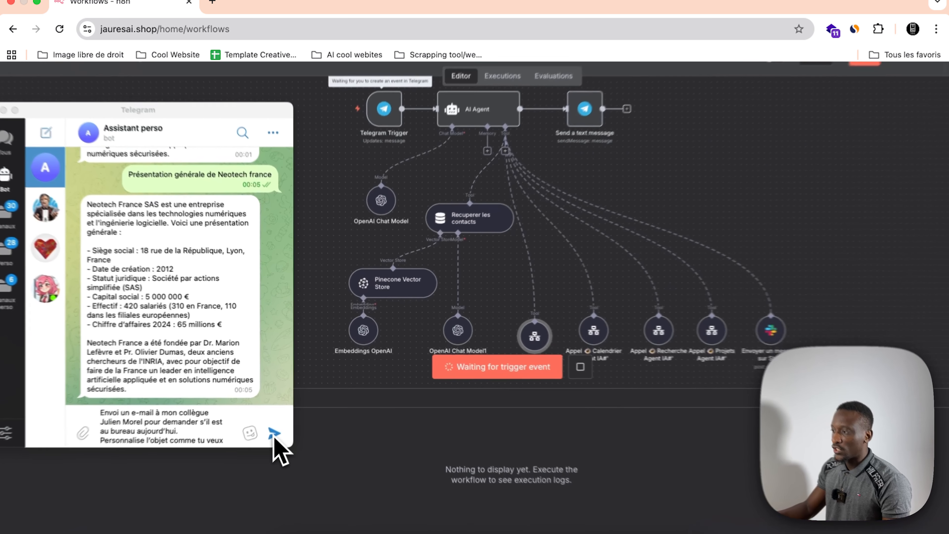
click(282, 418)
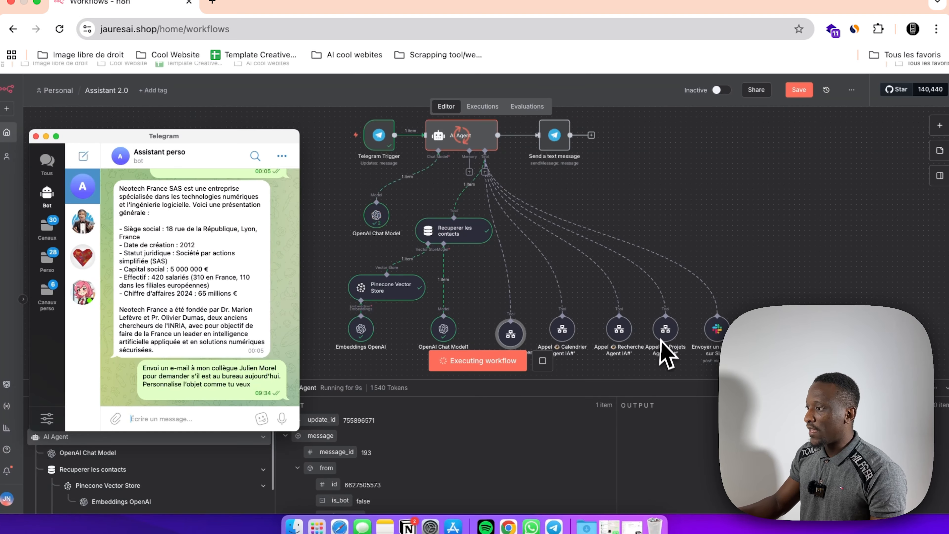
scroll(535, 338, down, 1)
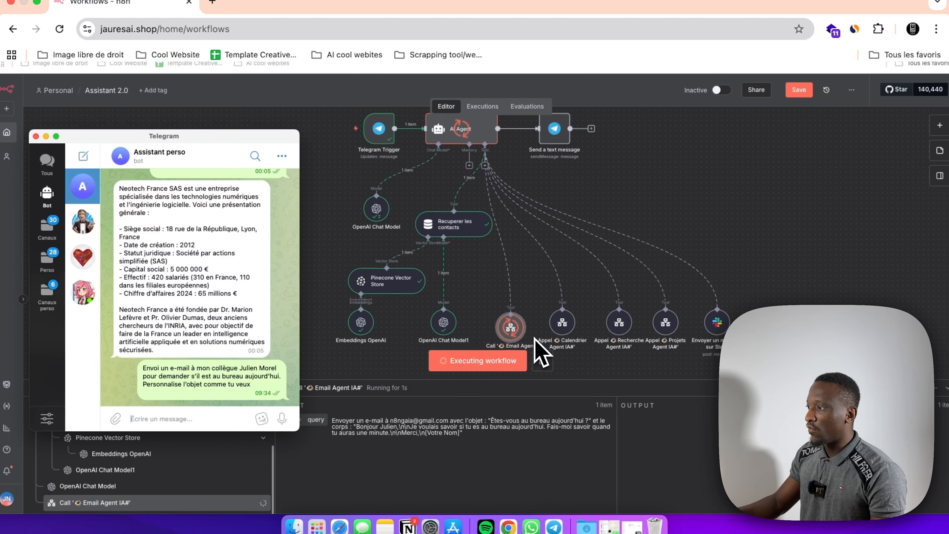
scroll(519, 342, up, 1)
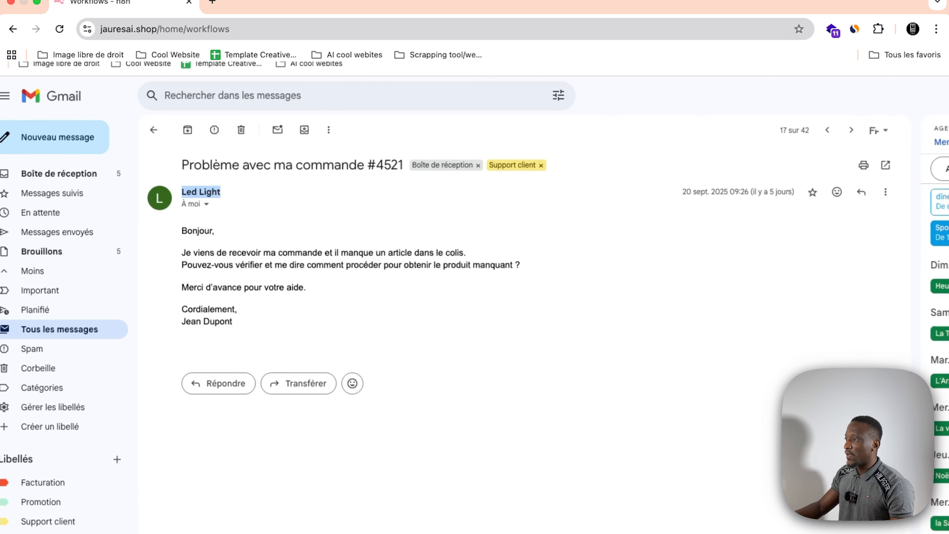
Step: Go back to the message list in Gmail and open the email "Êtes-vous au bureau aujourd'hui ?"
click(156, 131)
scroll(288, 201, up, 5)
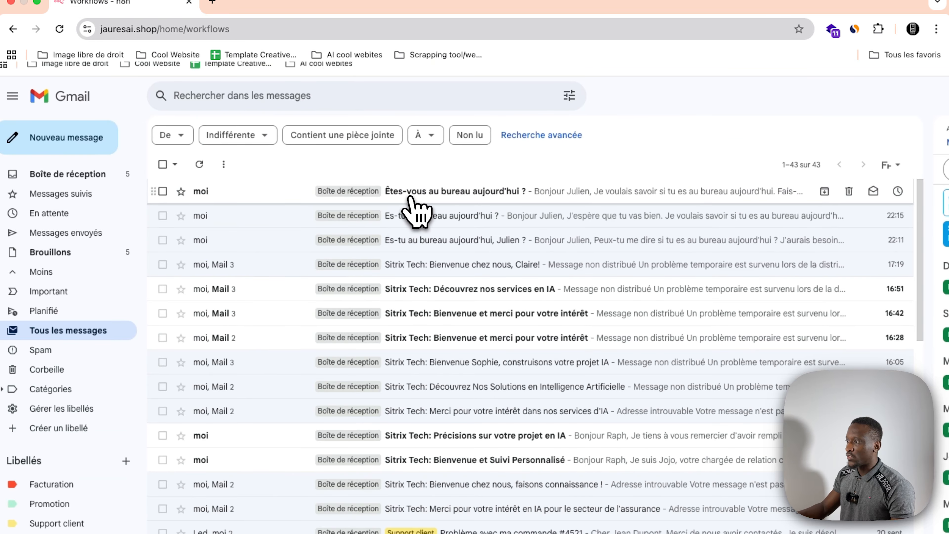
click(401, 195)
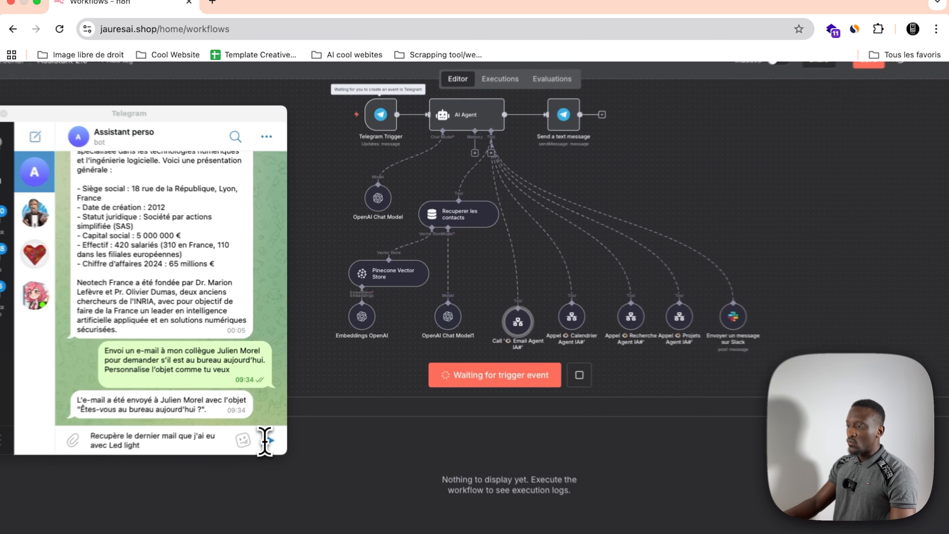
Step: Ask the Telegram assistant to retrieve the last email exchanged with Led light, and read its reply in the chat
click(285, 417)
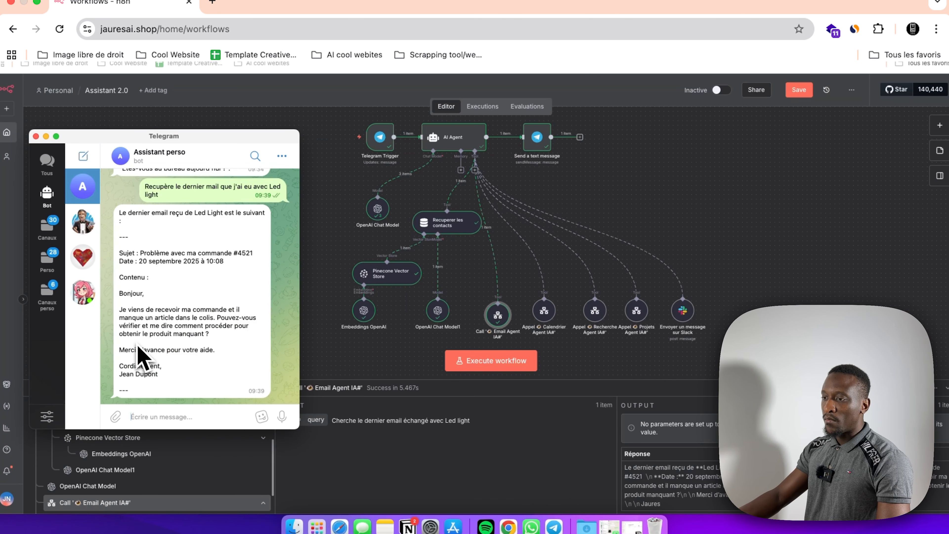
scroll(145, 373, down, 1)
scroll(160, 389, up, 3)
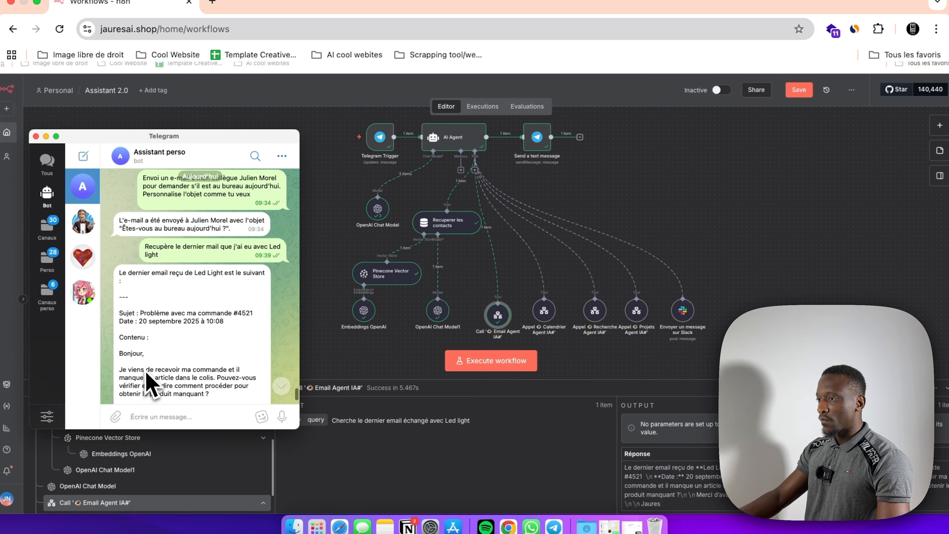
scroll(164, 385, down, 3)
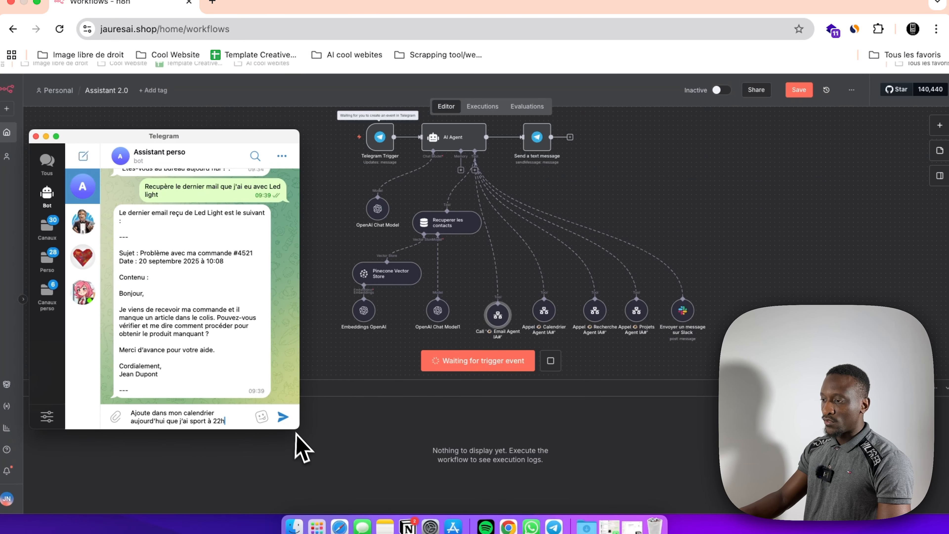
Step: Ask the Telegram assistant to add sport at 22h today to the calendar, and check the Thursday 25 Sport event in Google Agenda
click(282, 416)
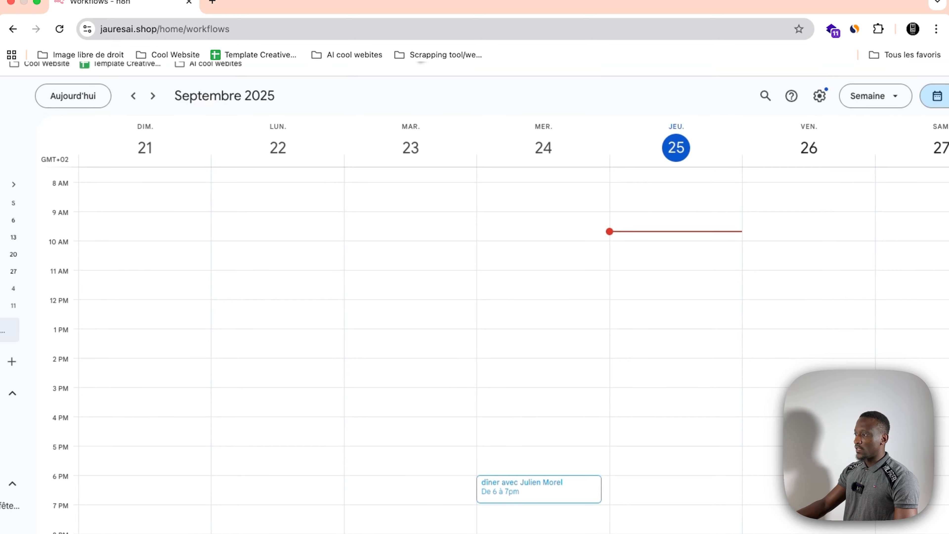
scroll(575, 365, down, 2)
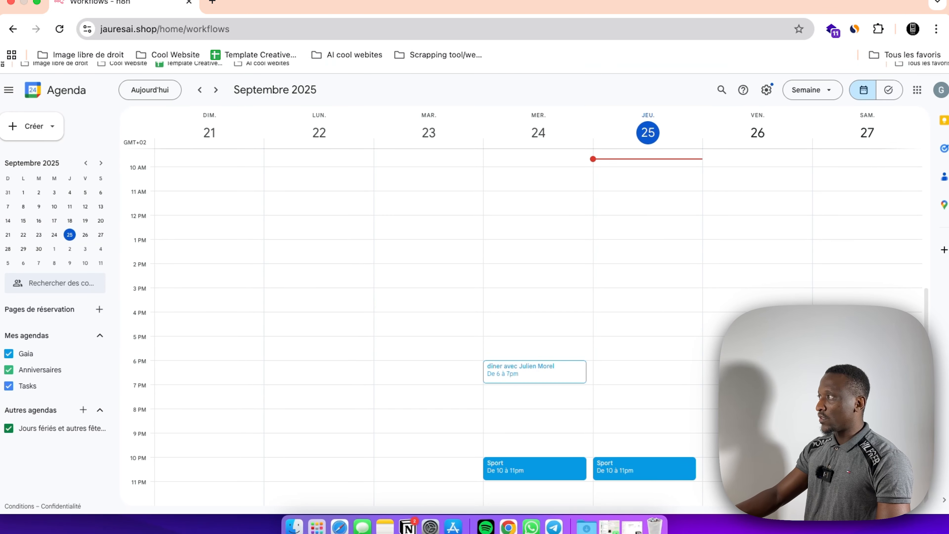
click(620, 467)
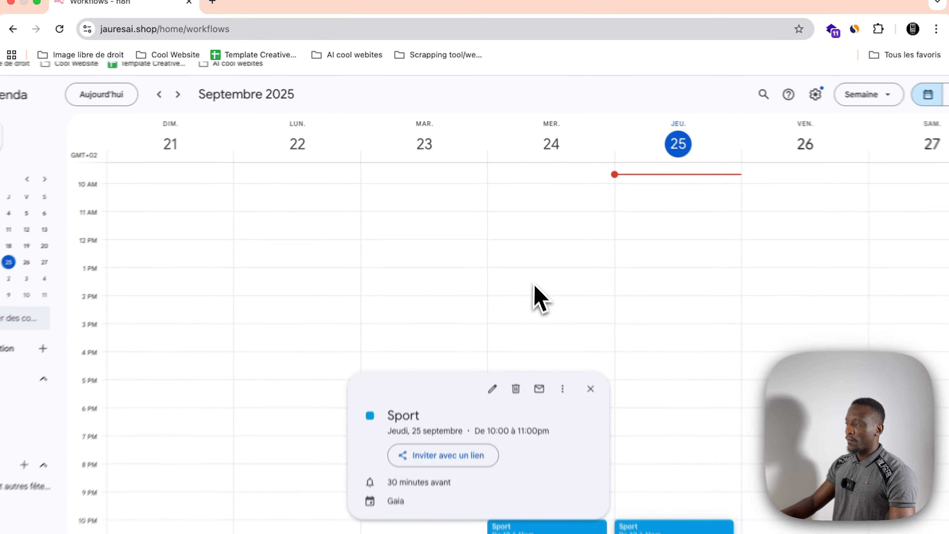
click(590, 247)
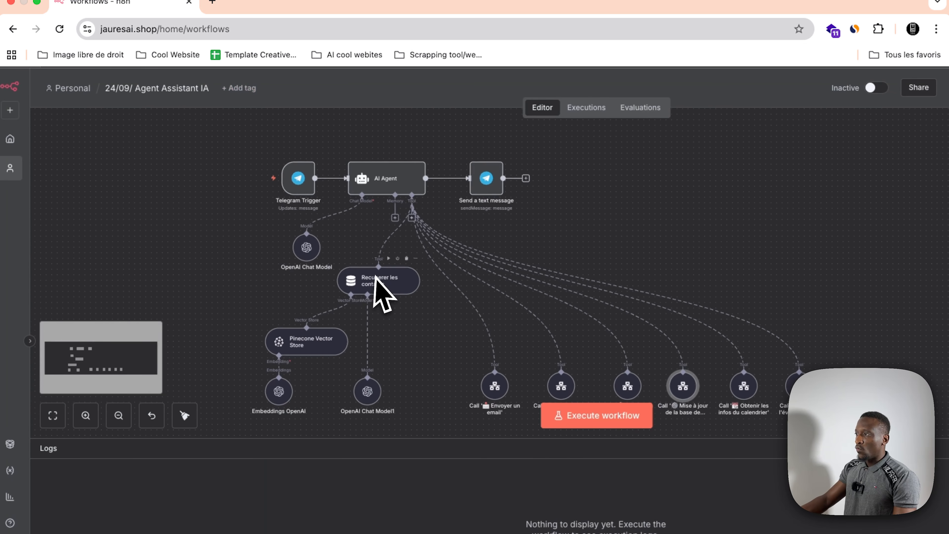
scroll(375, 275, down, 1)
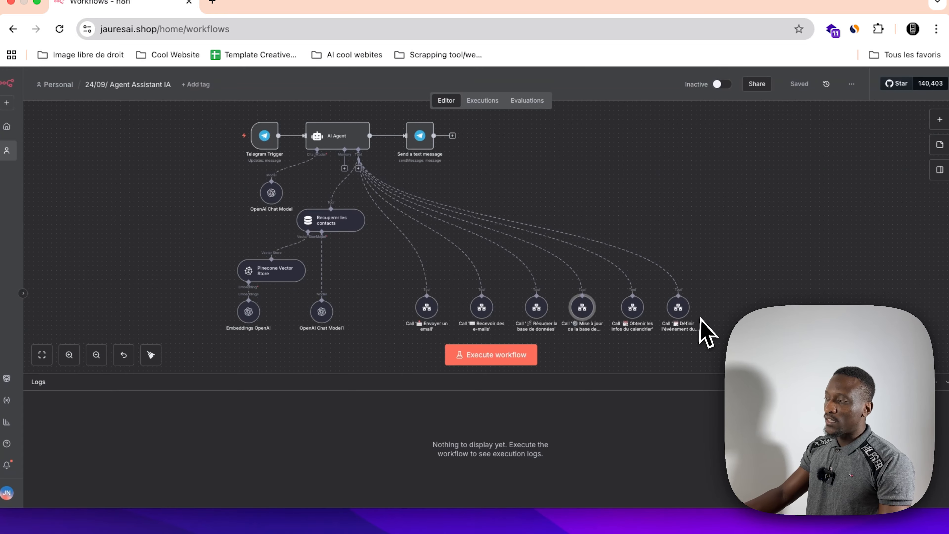
scroll(696, 323, down, 1)
scroll(695, 318, down, 1)
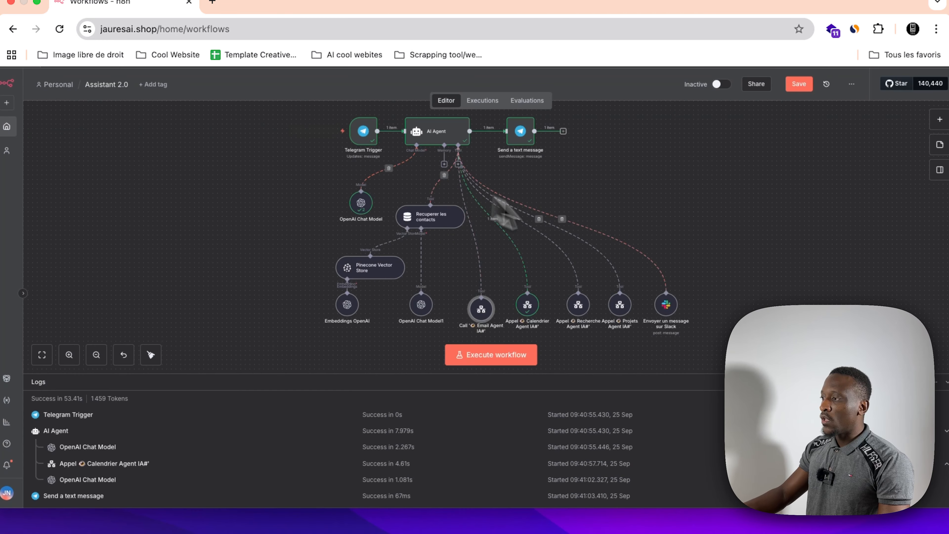
scroll(523, 224, down, 1)
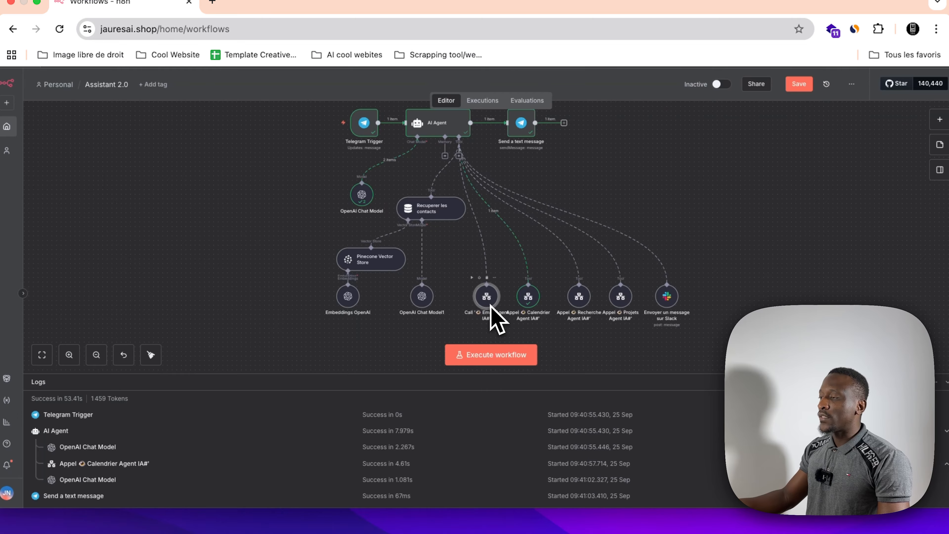
scroll(490, 305, right, 1)
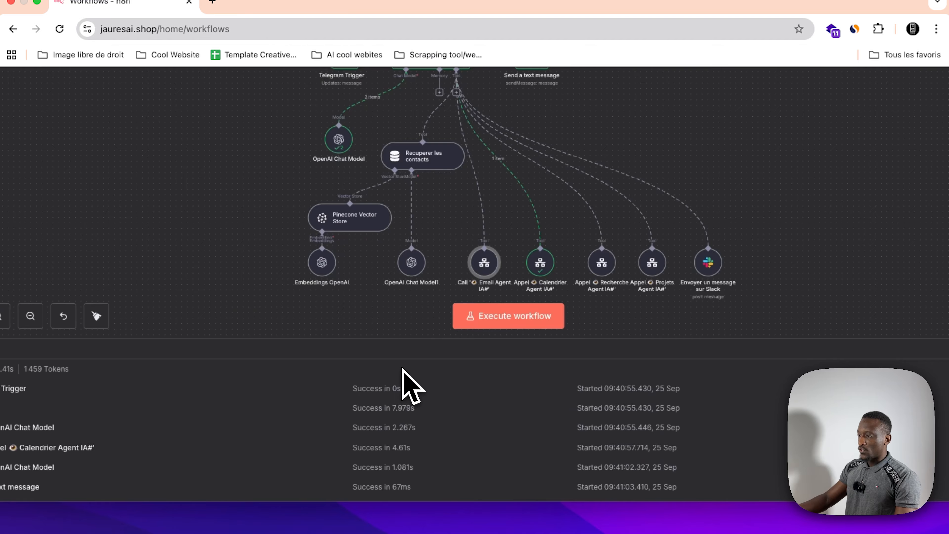
Step: Execute the Assistant 2.0 workflow and switch to the Telegram chat with the assistant bot
mouse_move(403, 523)
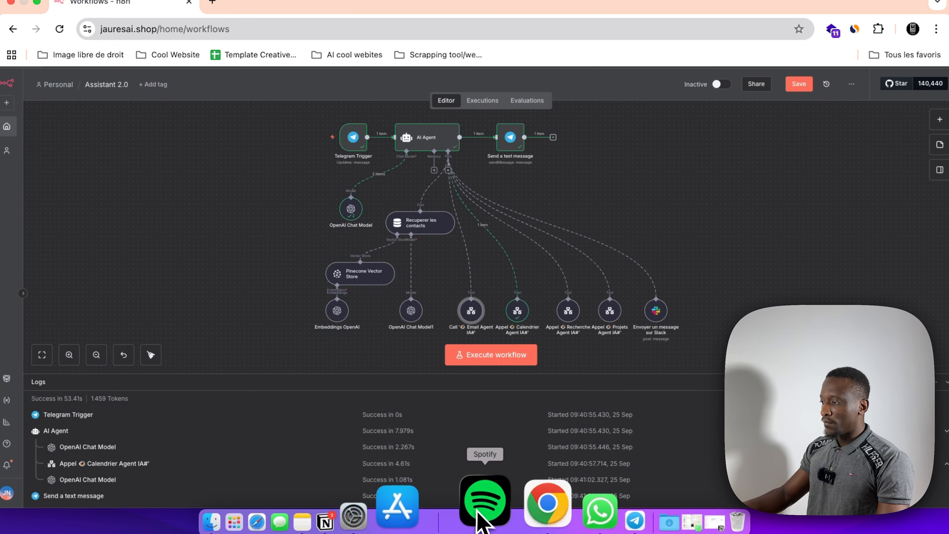
click(514, 354)
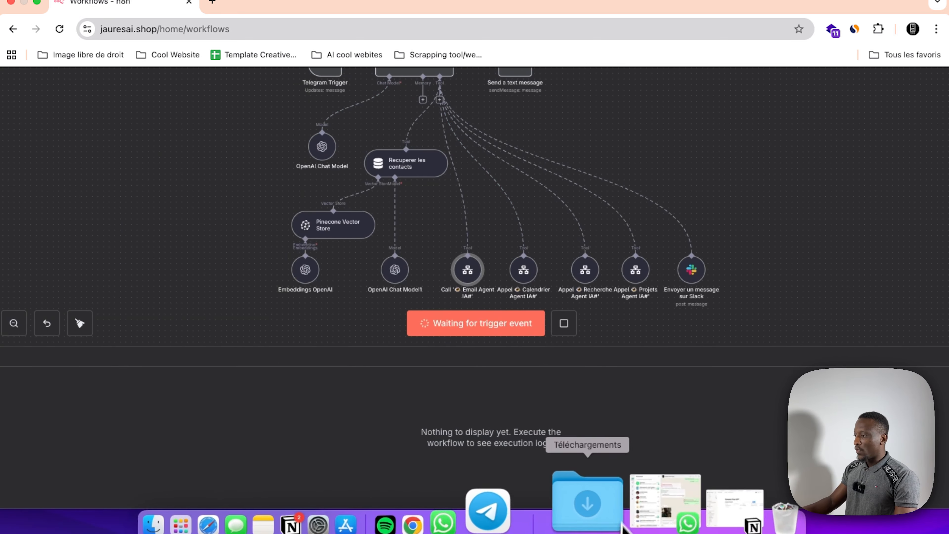
click(565, 512)
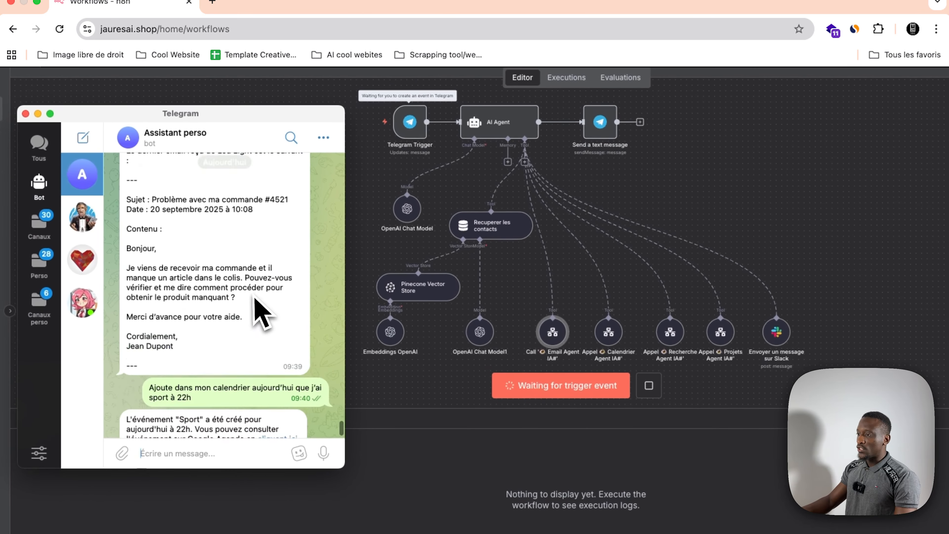
Step: Reuse the earlier colleague email request, reword it to ask how he is doing, send it to the assistant, and read the reply
scroll(261, 312, up, 10)
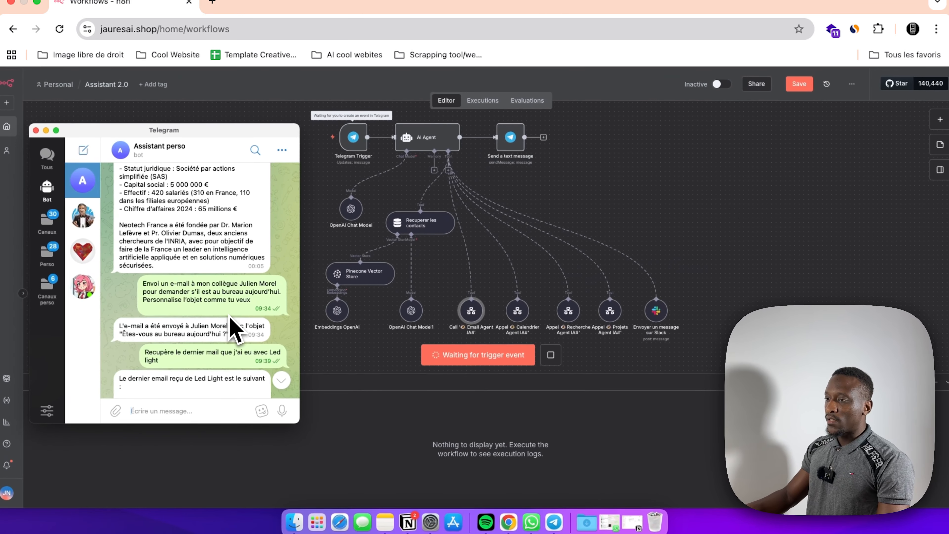
drag(254, 312, 127, 286)
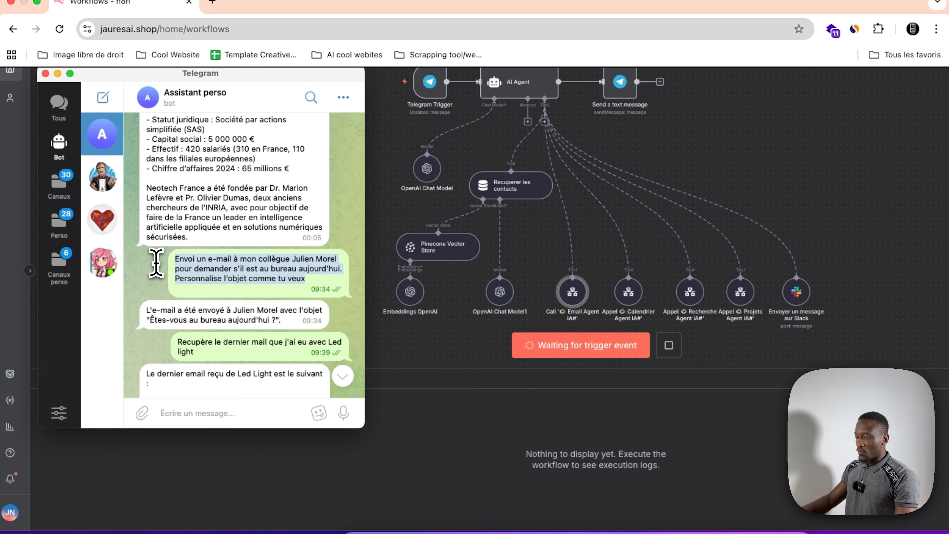
scroll(190, 355, down, 5)
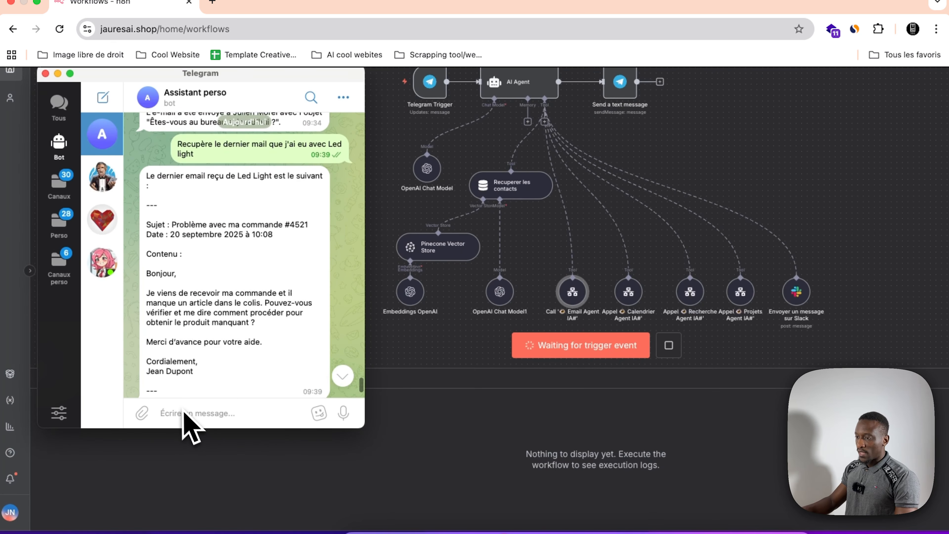
scroll(181, 415, down, 5)
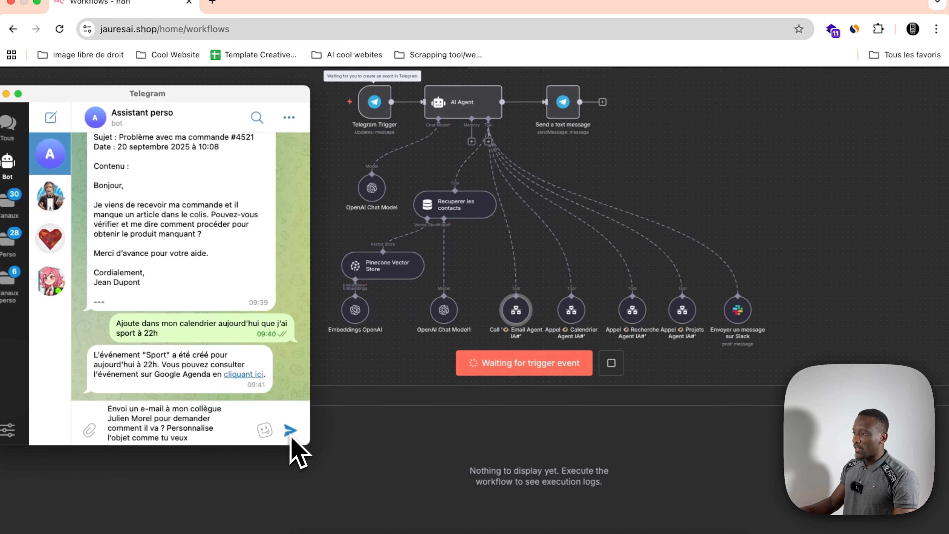
click(283, 410)
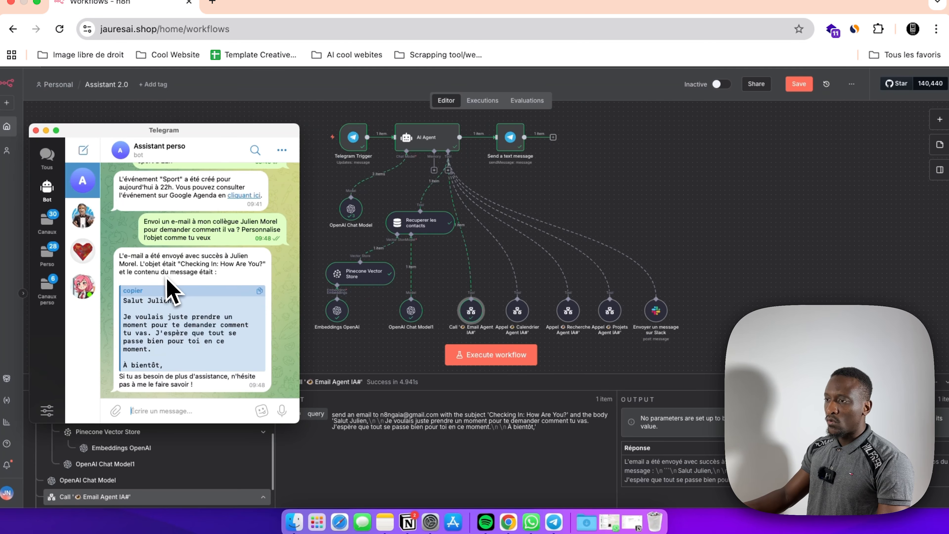
scroll(214, 321, down, 1)
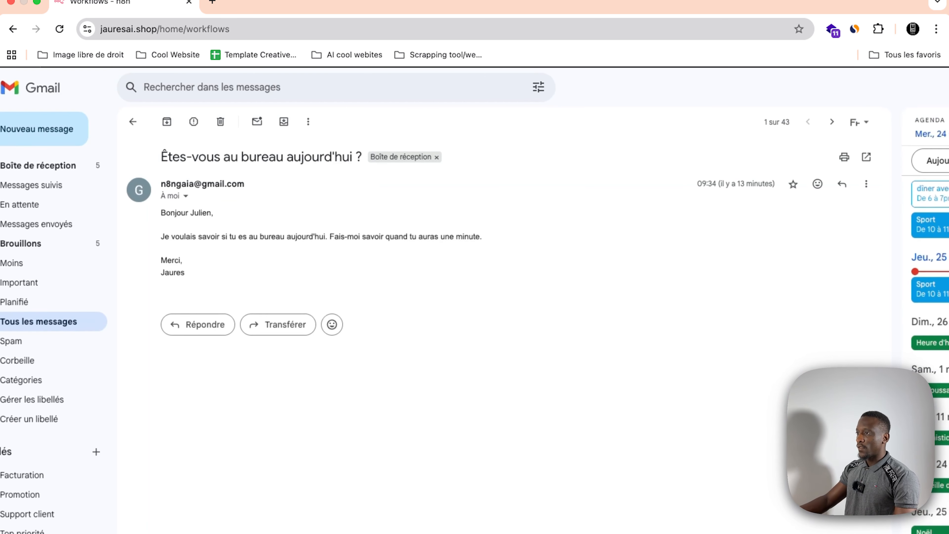
Step: Return to Gmail's message list, refresh it, and open the email "Checking In: How Are You?" to check its subject and sender
click(132, 122)
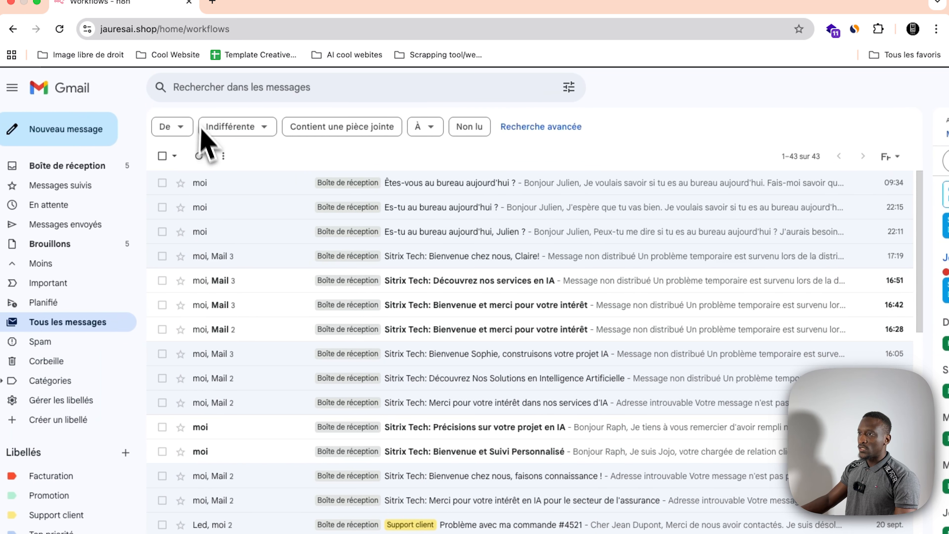
click(199, 156)
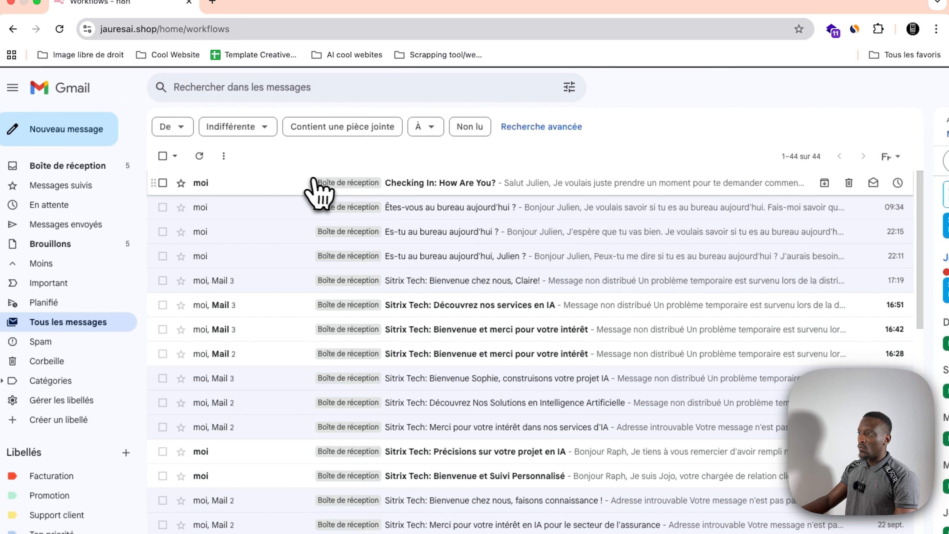
click(319, 193)
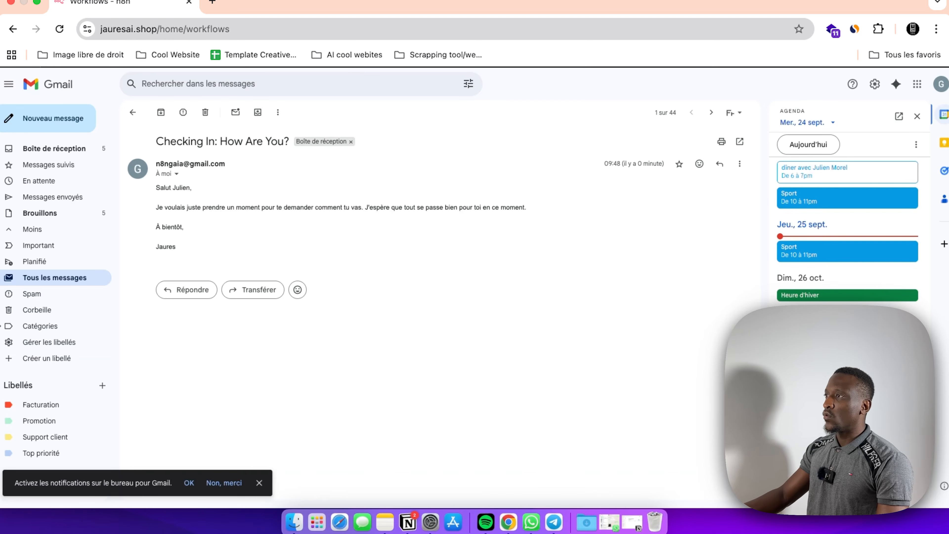
drag(156, 141, 309, 161)
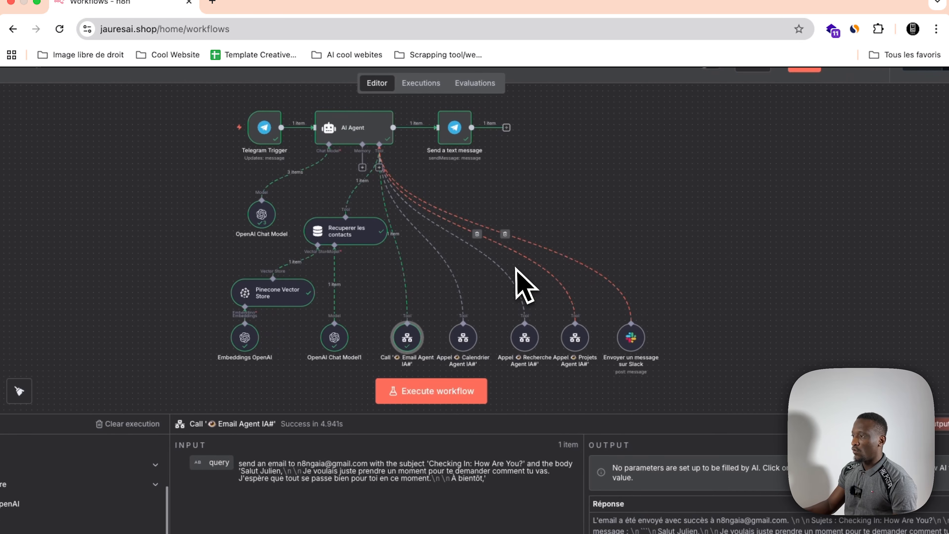
Step: Open the Email Agent IA# tool node in Assistant 2.0, view its sub-execution, and examine the AI Agent with its Gmail tools
scroll(520, 287, down, 2)
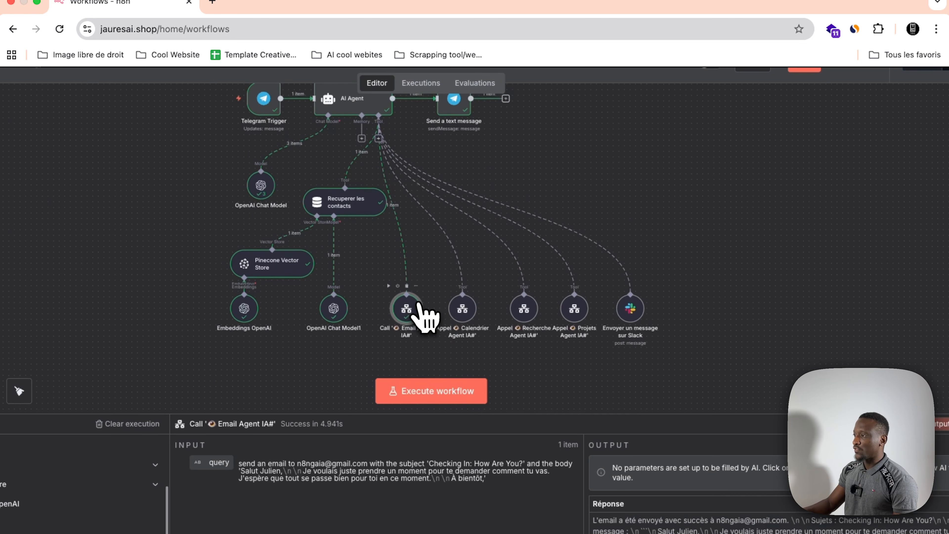
scroll(415, 314, up, 1)
double_click(405, 321)
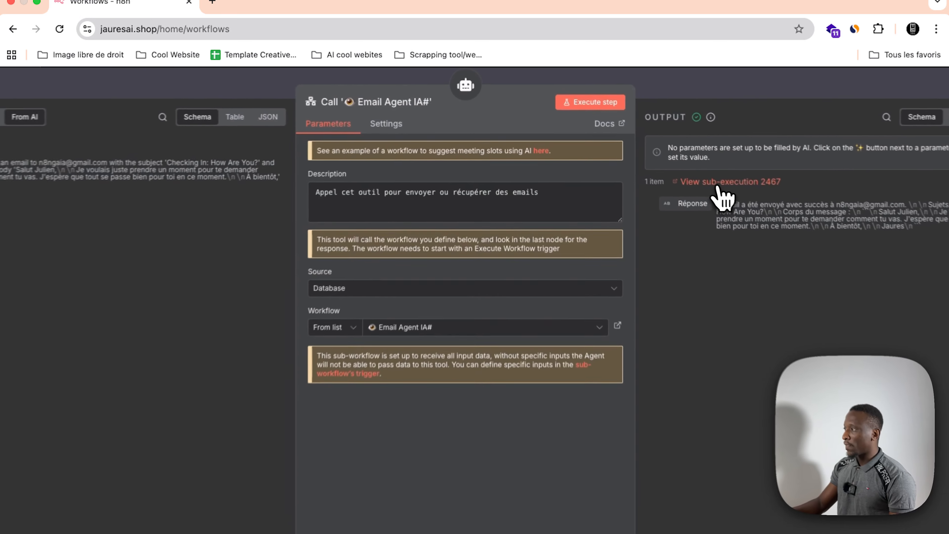
click(694, 167)
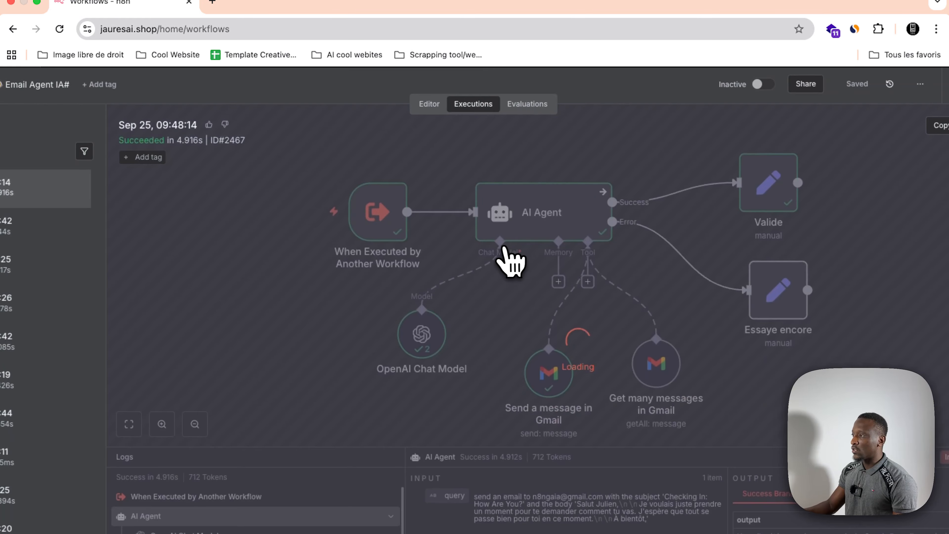
scroll(505, 221, right, 1)
scroll(505, 220, down, 1)
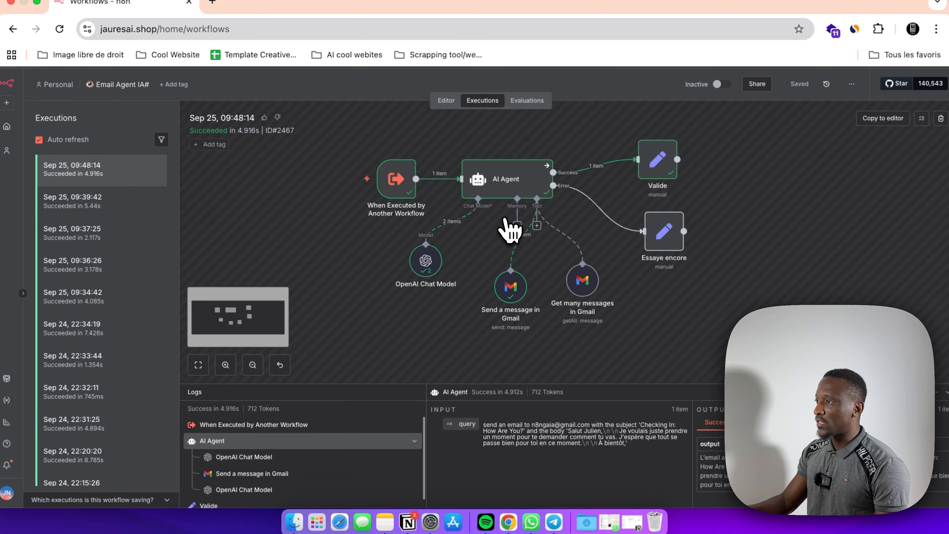
scroll(508, 230, up, 3)
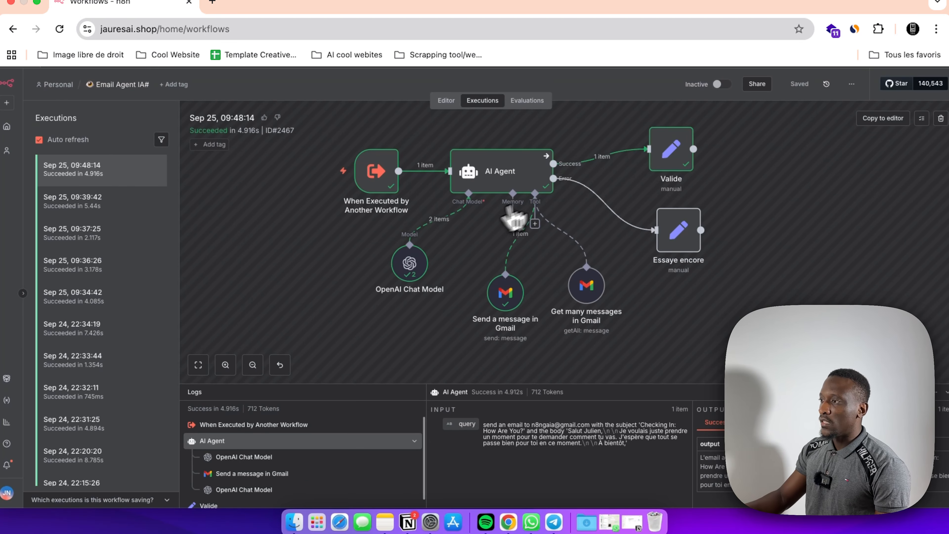
Step: Open the When Executed by Another Workflow trigger and examine the recipient, subject and body in its incoming query, returning to the canvas
scroll(388, 187, up, 1)
scroll(388, 187, right, 1)
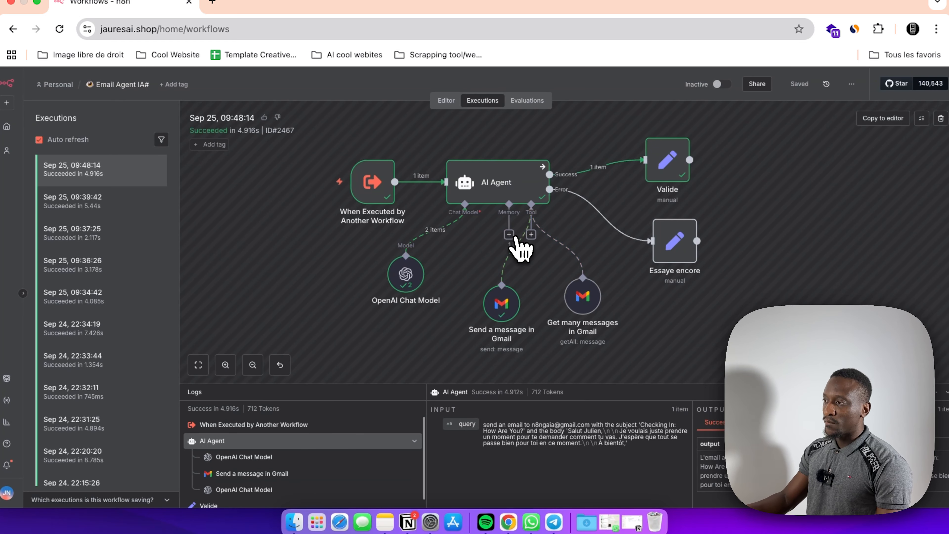
scroll(522, 248, down, 2)
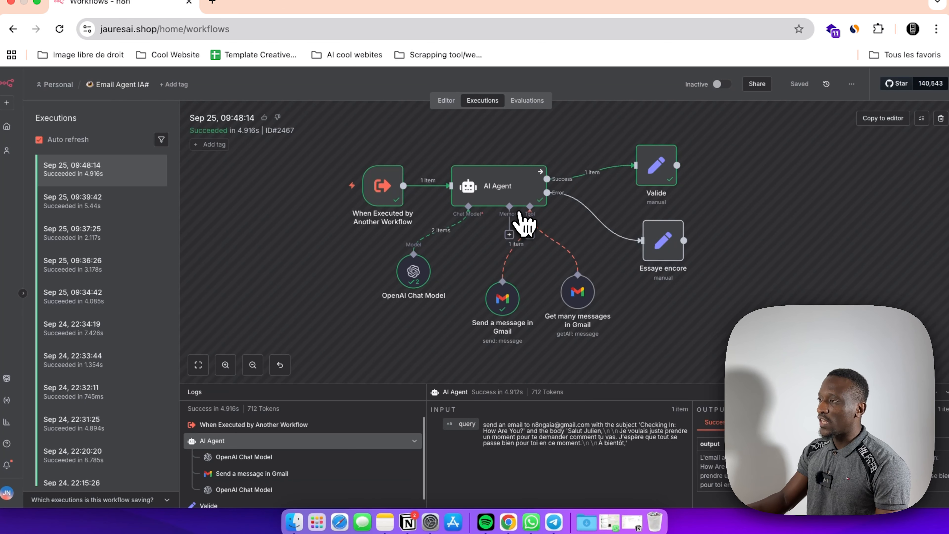
scroll(532, 228, up, 2)
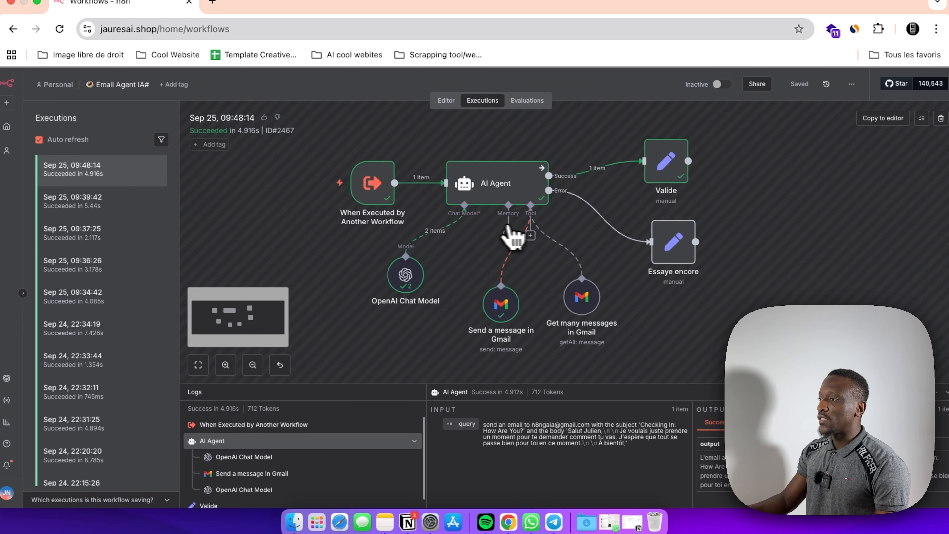
click(367, 195)
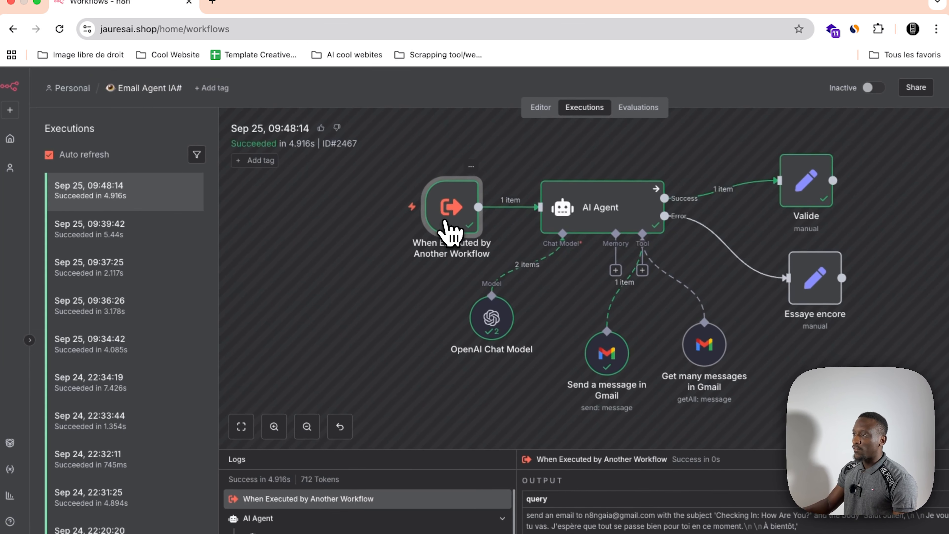
double_click(445, 222)
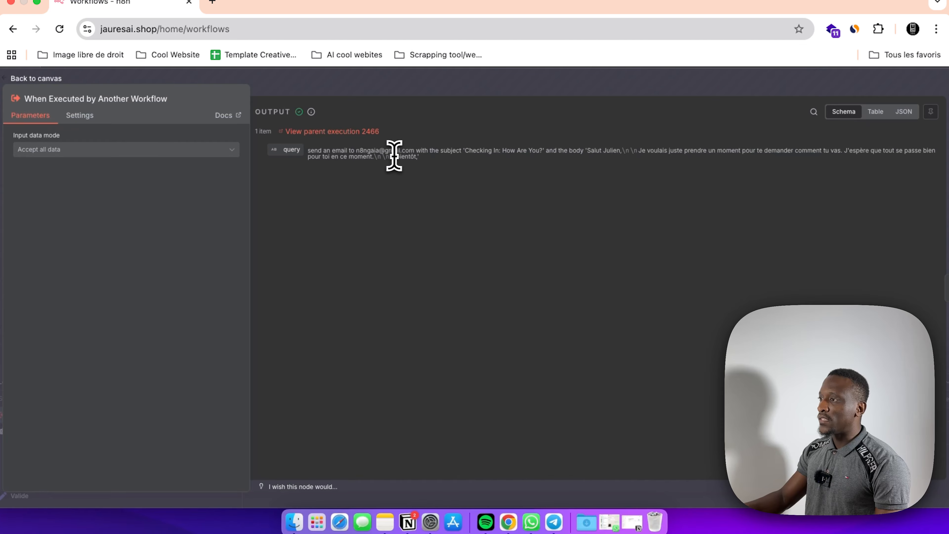
drag(411, 151, 356, 150)
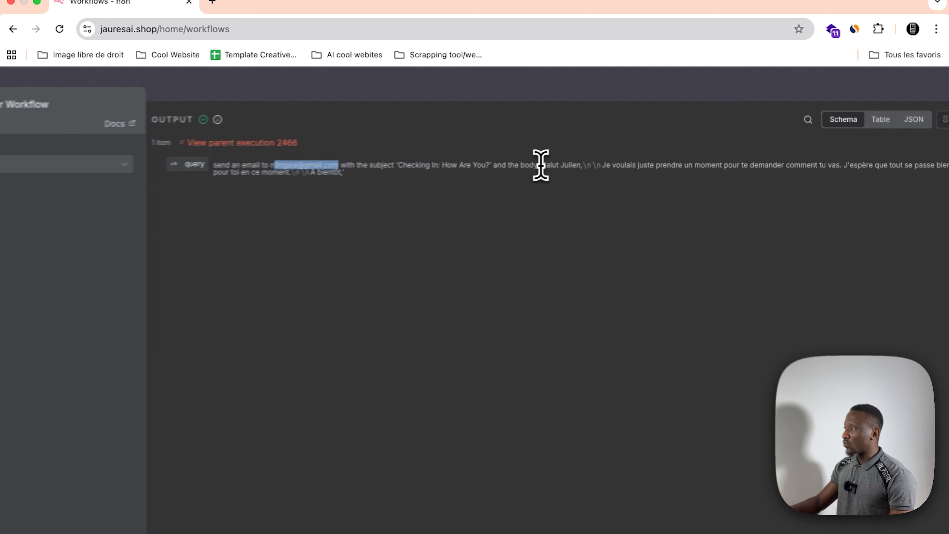
drag(540, 165, 384, 163)
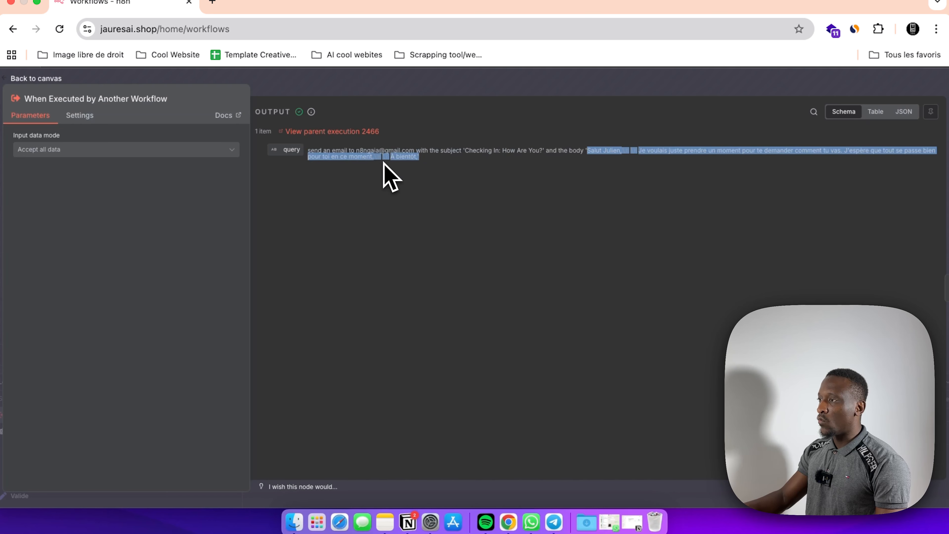
click(630, 153)
drag(590, 150, 807, 235)
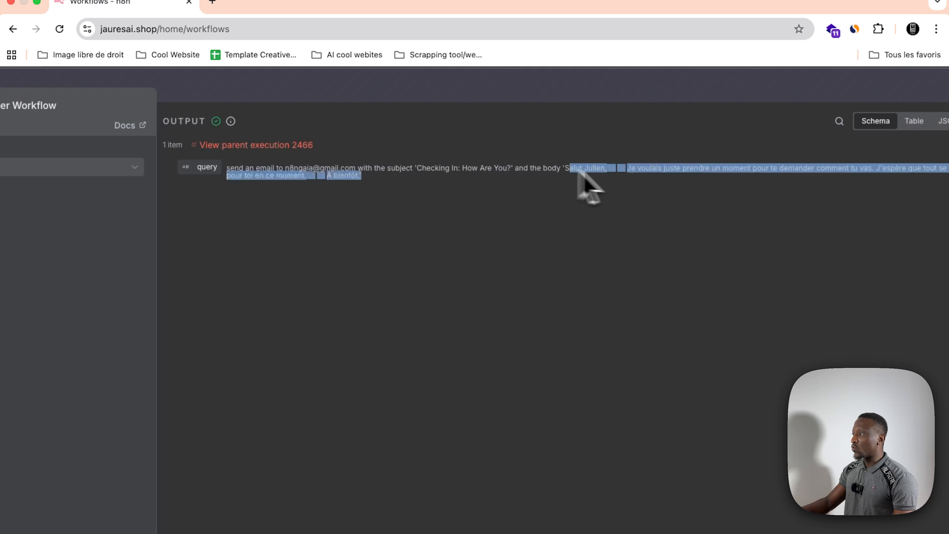
scroll(807, 235, left, 2)
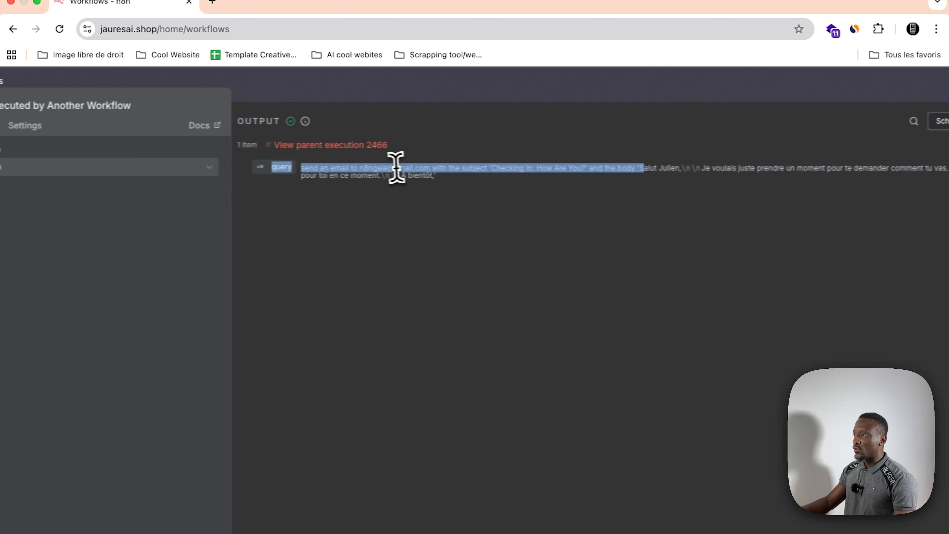
click(398, 172)
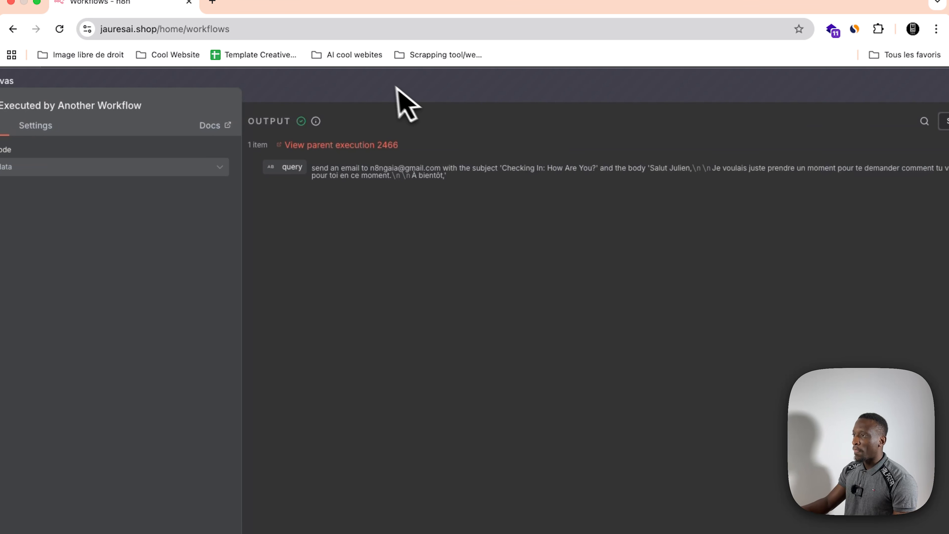
click(405, 104)
Step: Open the AI Agent node from this execution and examine its input query, user prompt expression and system message
double_click(534, 229)
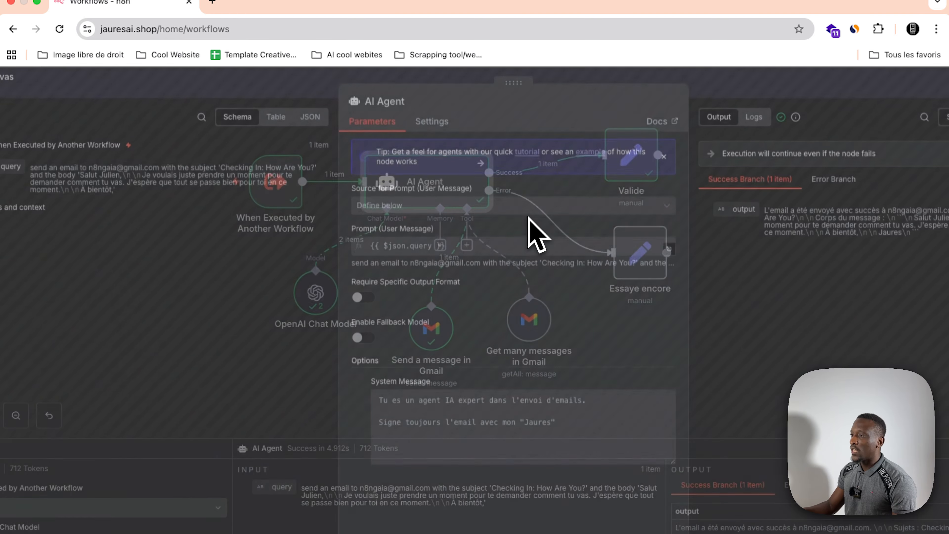
drag(84, 164, 230, 204)
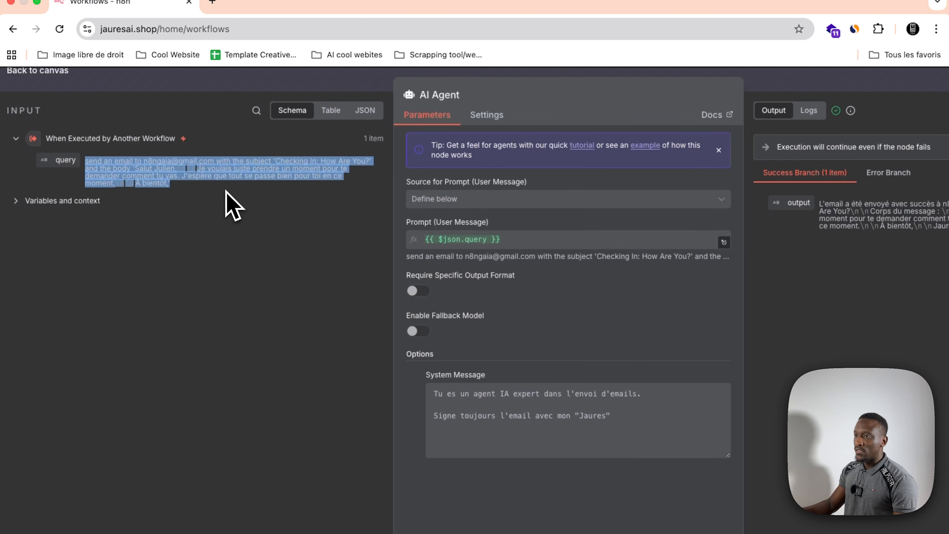
click(139, 186)
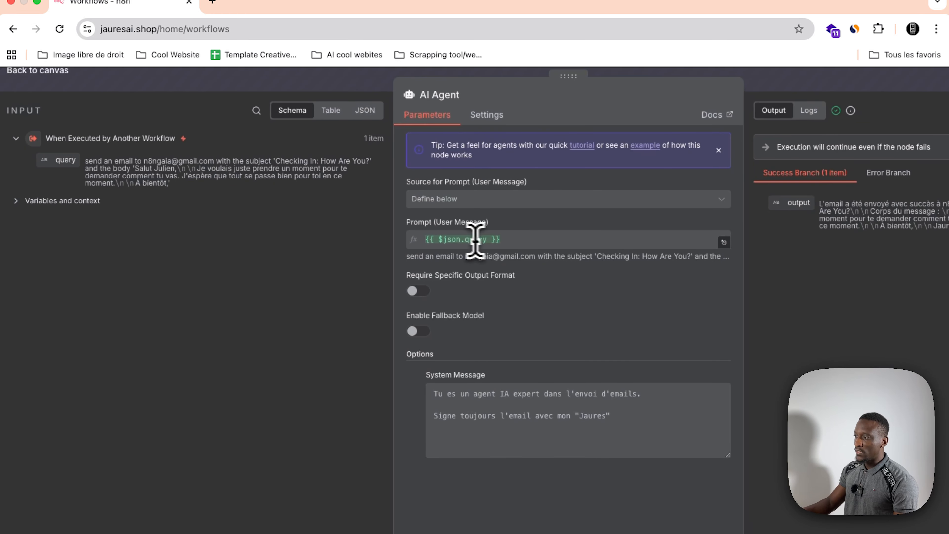
scroll(485, 239, right, 3)
click(436, 86)
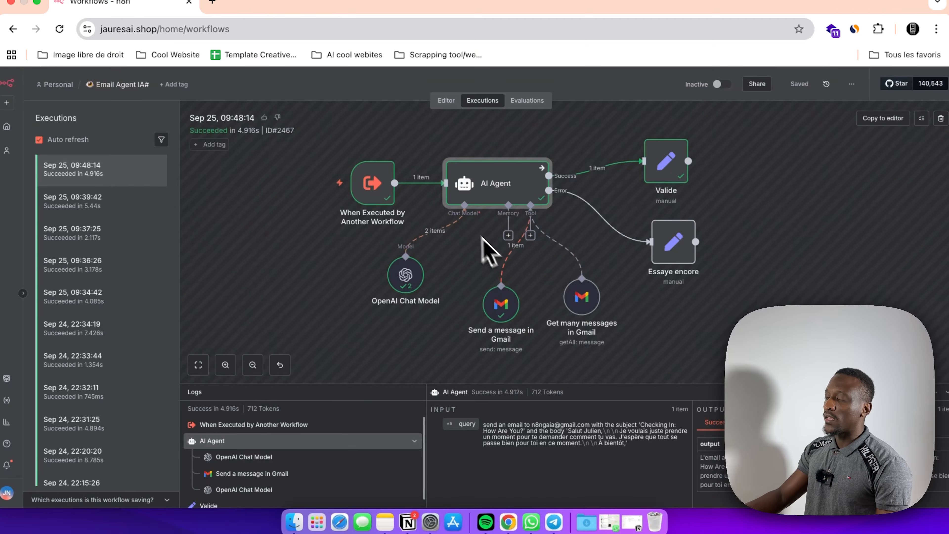
Step: Inspect the Send a message in Gmail tool, checking its $fromAI expressions for recipient, subject and message and its output
double_click(504, 310)
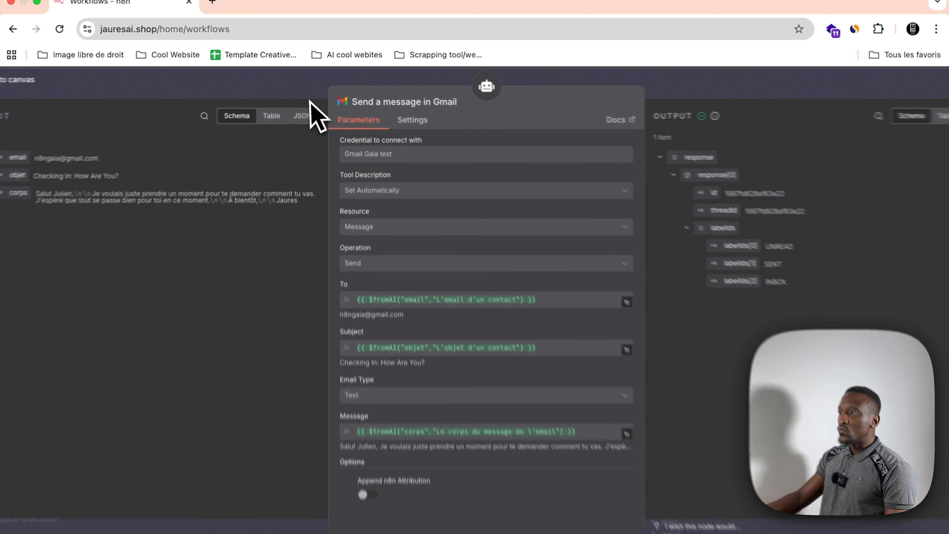
click(312, 91)
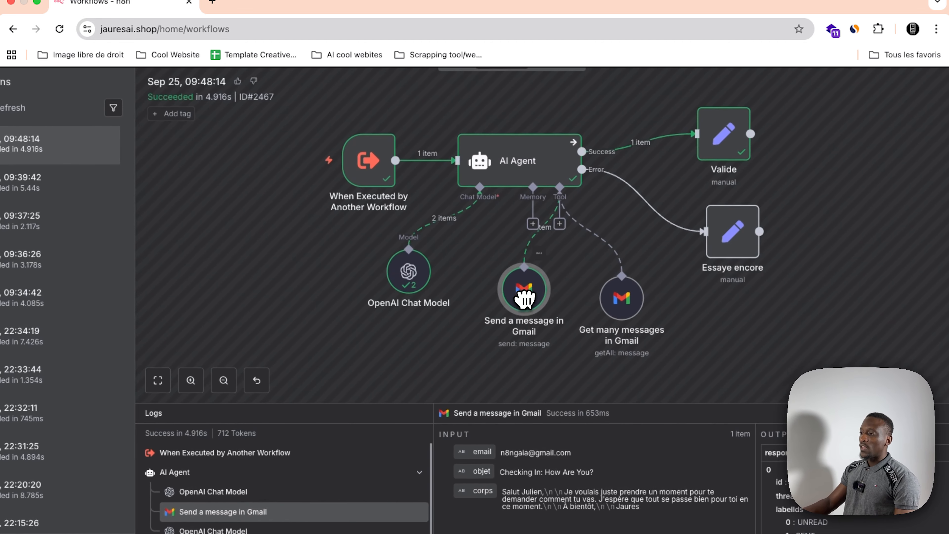
double_click(511, 310)
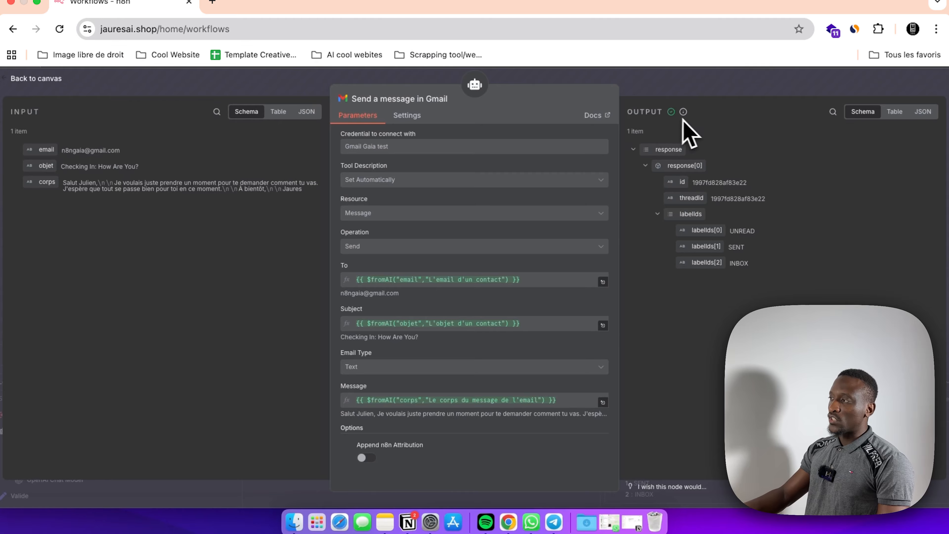
key(Escape)
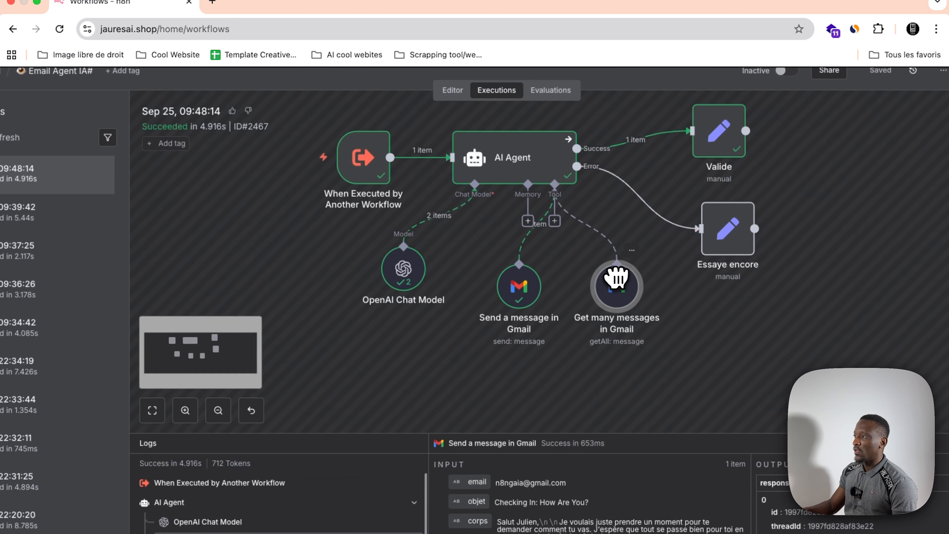
Step: Reposition the OpenAI Chat Model node on the execution canvas and open it to check its model, input and output
drag(636, 275, 620, 297)
click(407, 301)
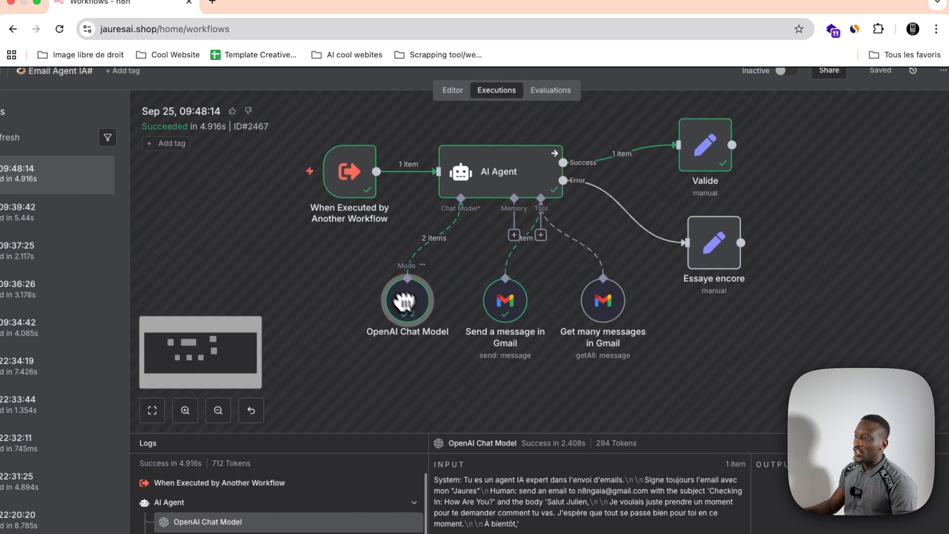
drag(407, 301, 392, 297)
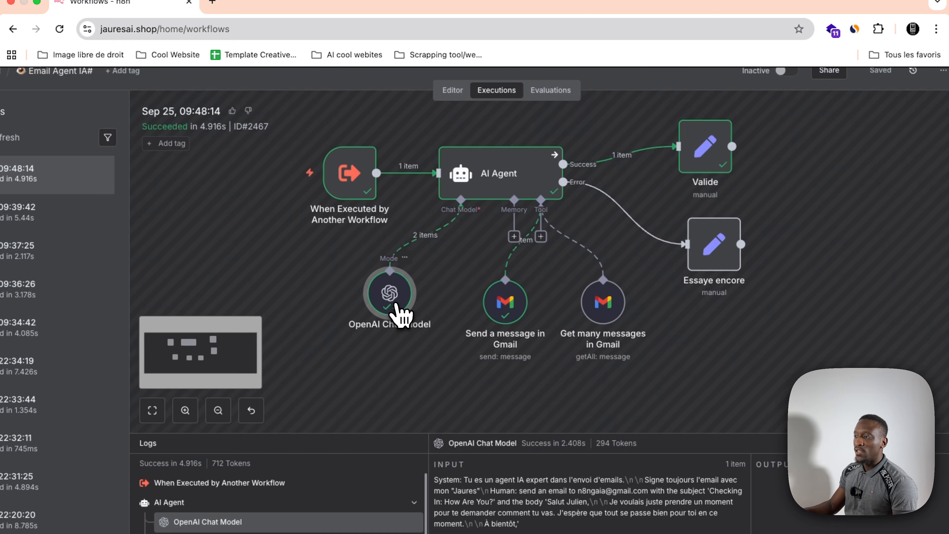
double_click(395, 304)
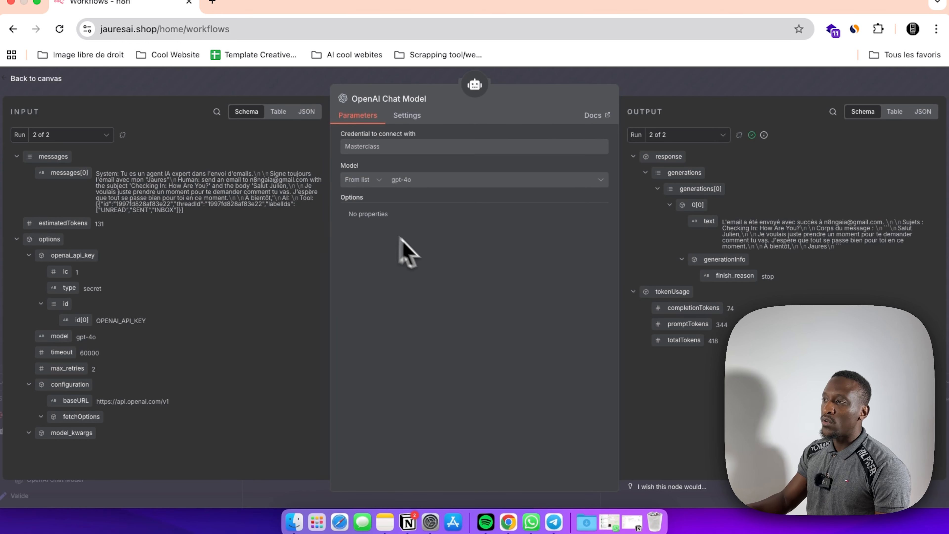
click(280, 97)
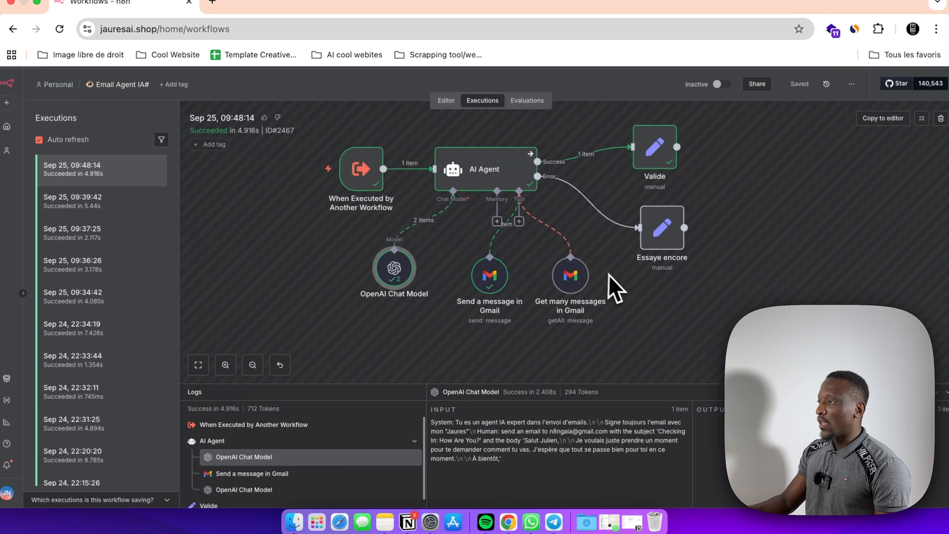
Step: View the Valide node's log data and check the AI Agent's settings in the execution view
scroll(615, 288, right, 3)
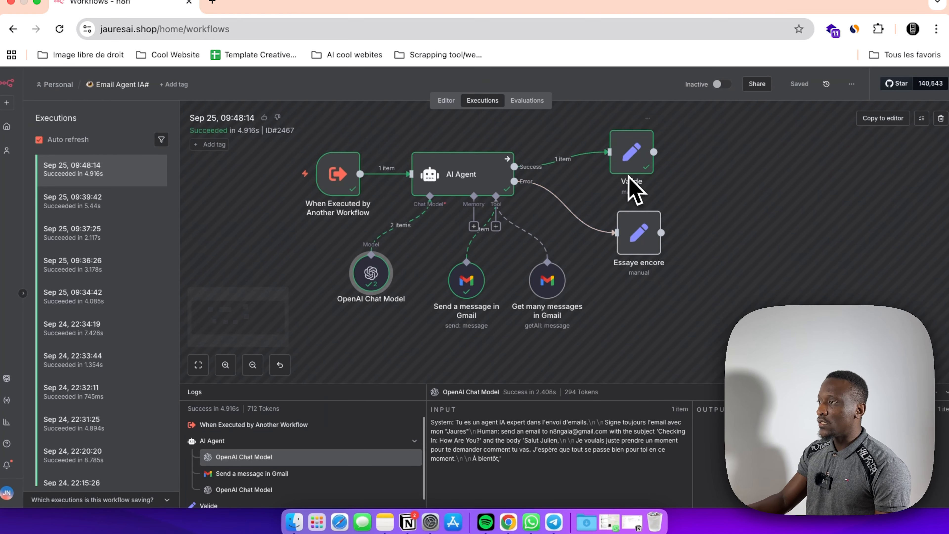
click(628, 170)
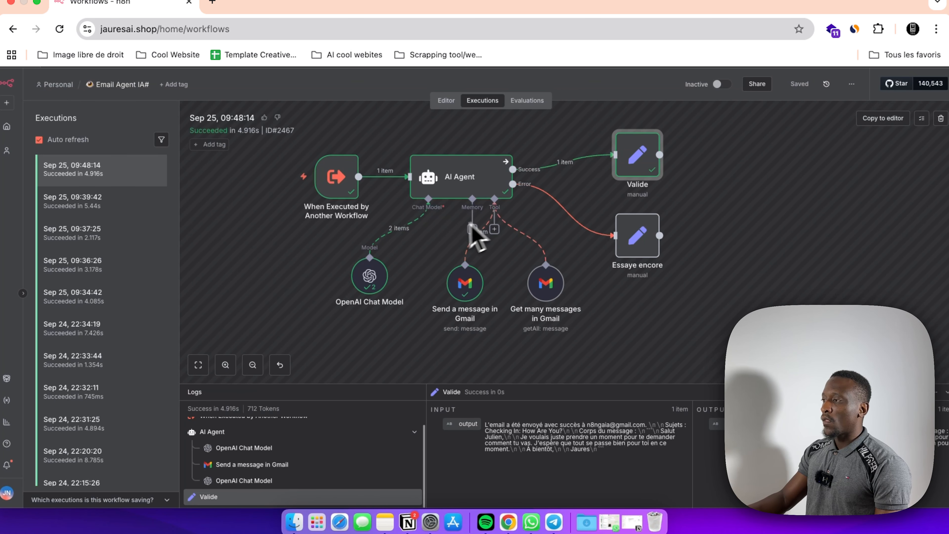
double_click(466, 188)
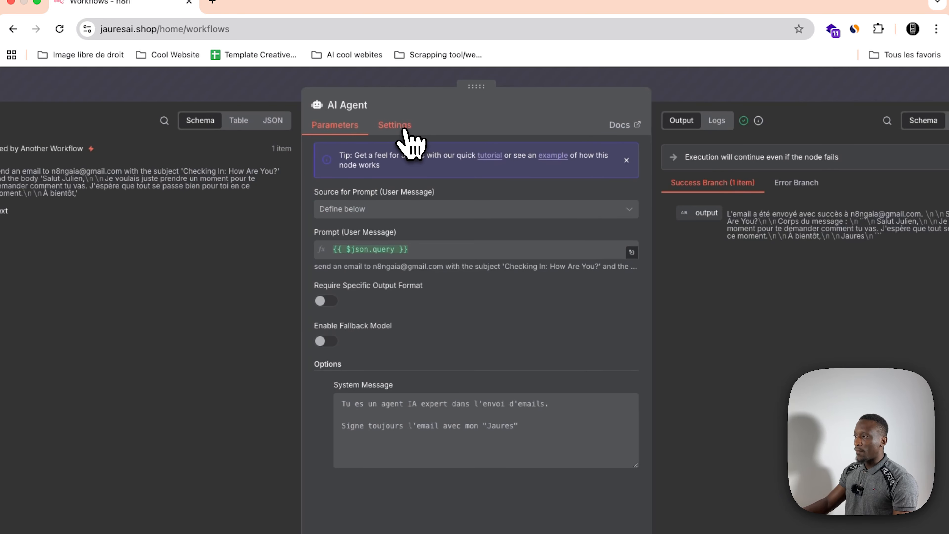
click(407, 138)
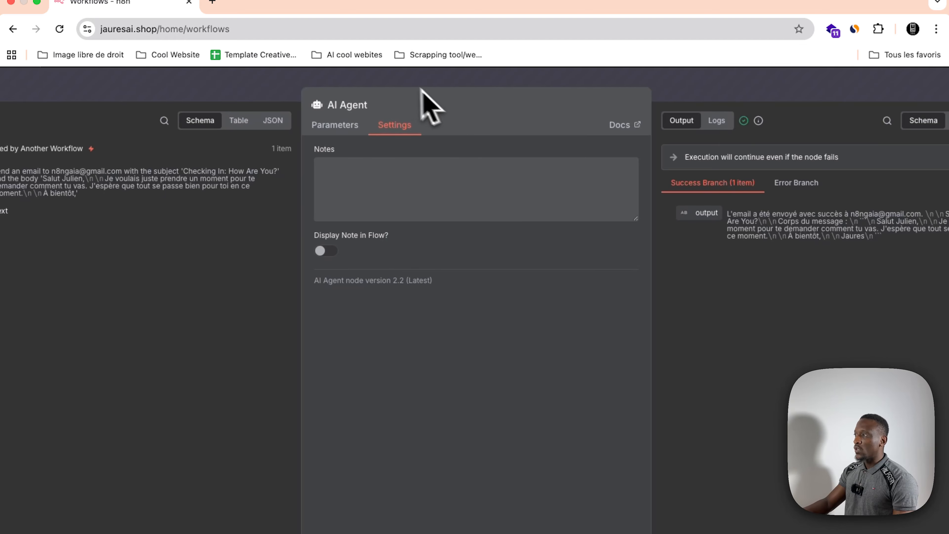
click(401, 80)
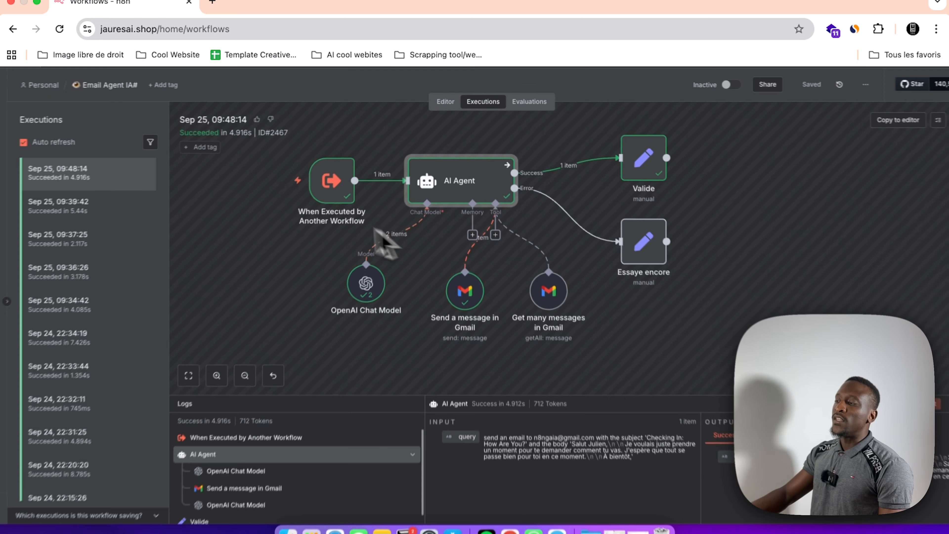
Step: Inspect the Valide node on the success branch and the Réponse field of Essaye encore on the error branch
scroll(480, 221, right, 5)
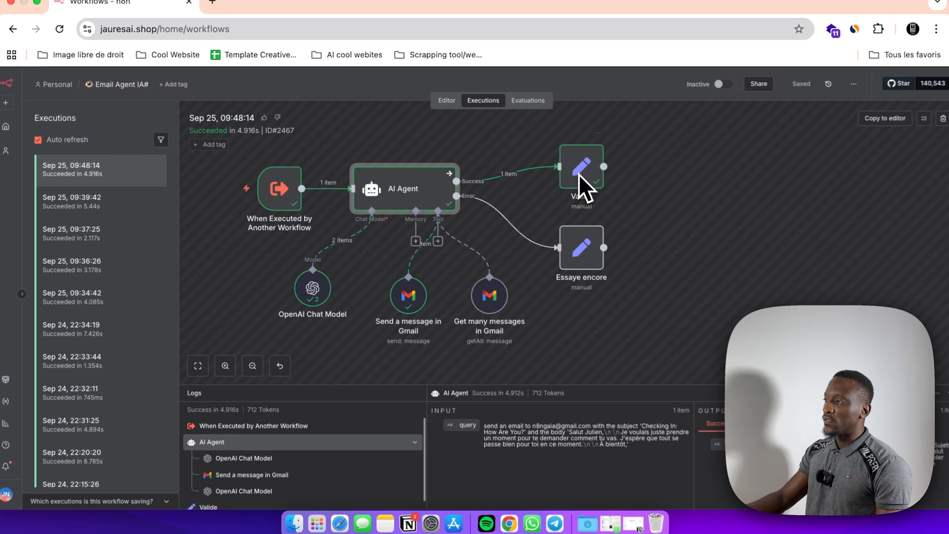
double_click(581, 189)
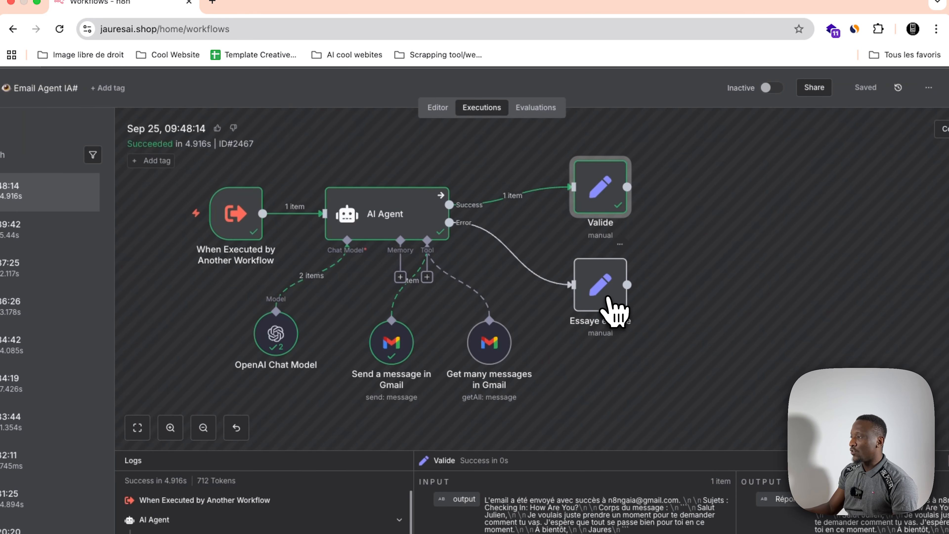
double_click(614, 311)
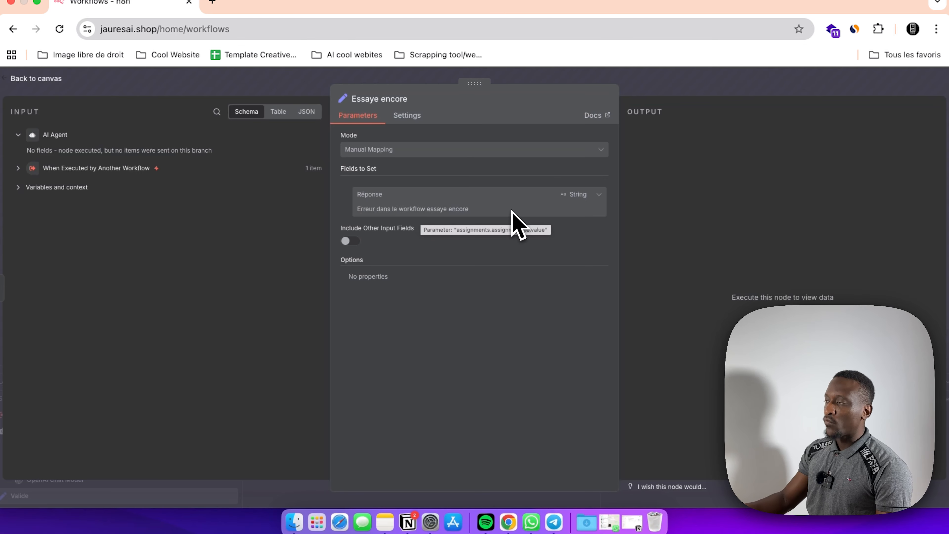
click(563, 79)
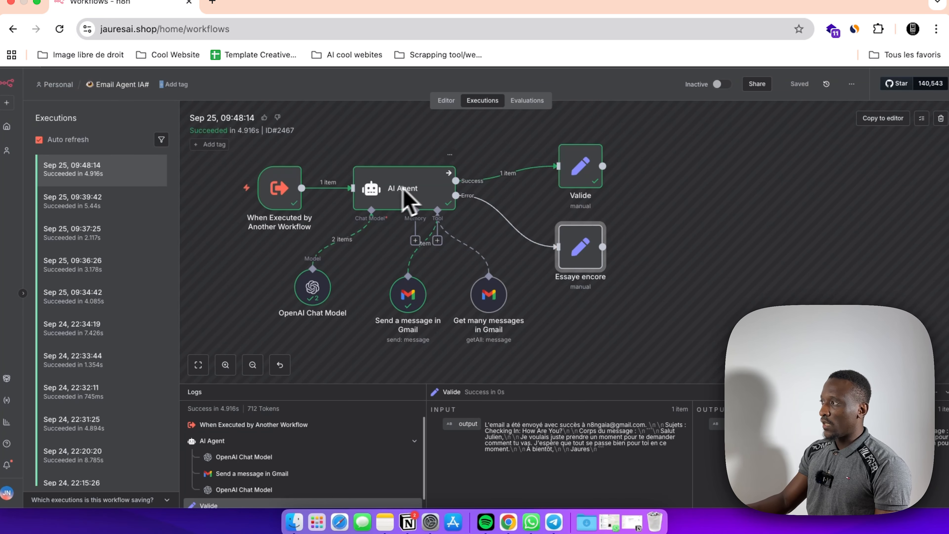
Step: Return to the workflow editor and review the On Error options in the AI Agent's settings, keeping Continue (using error output)
click(446, 106)
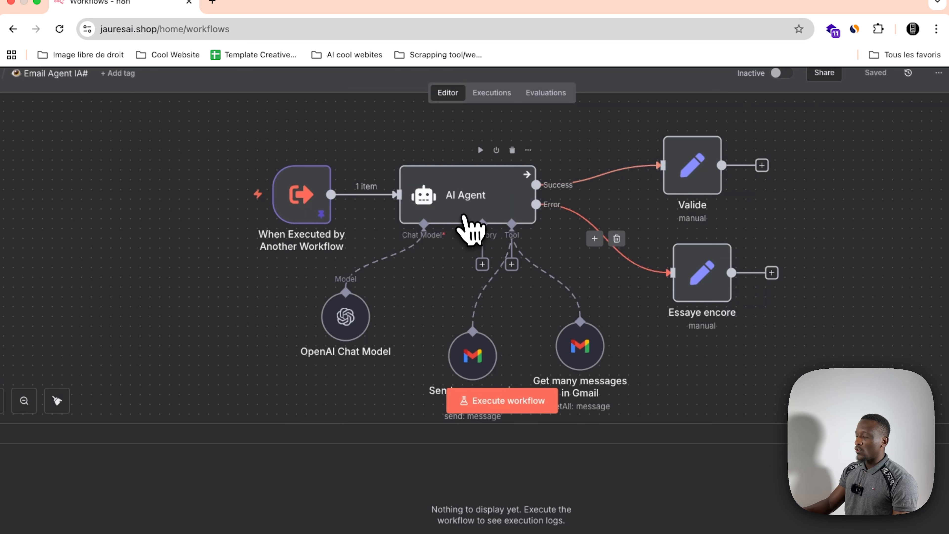
double_click(468, 215)
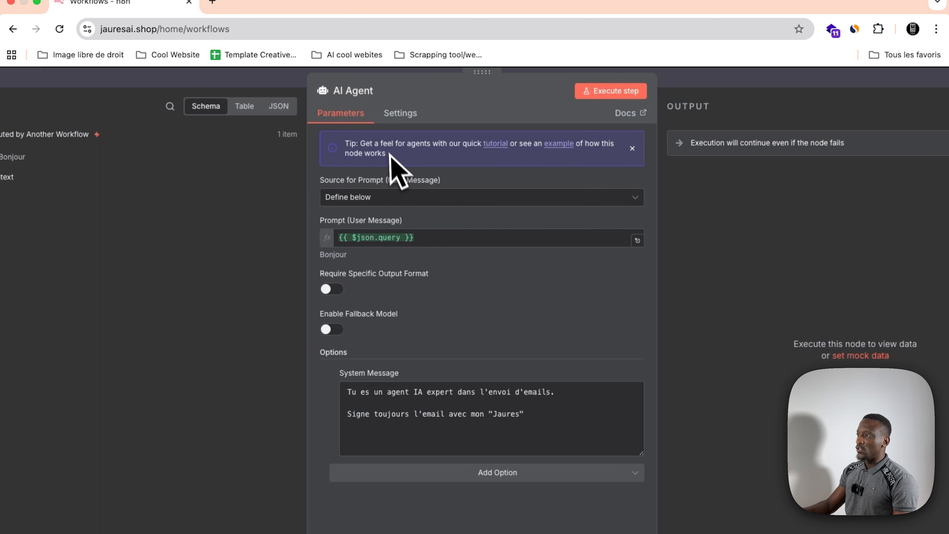
click(400, 113)
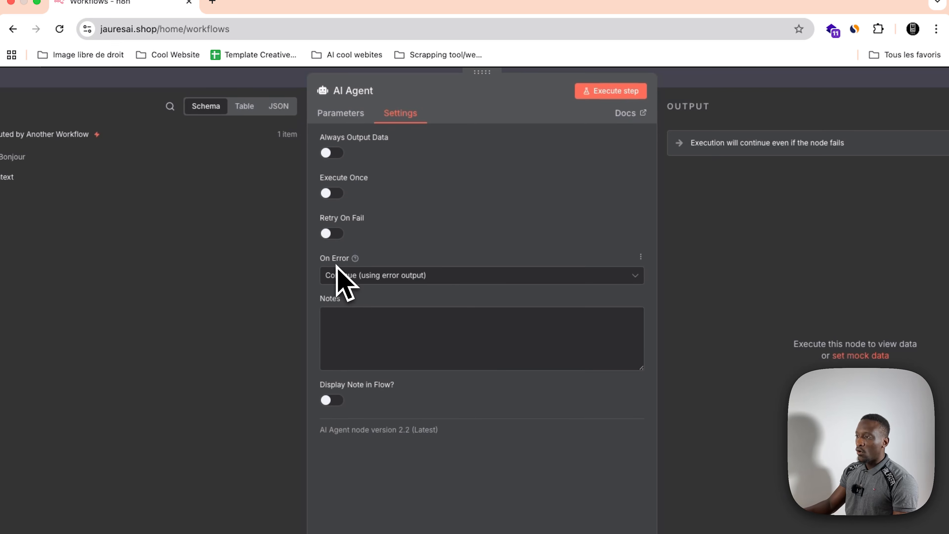
click(359, 278)
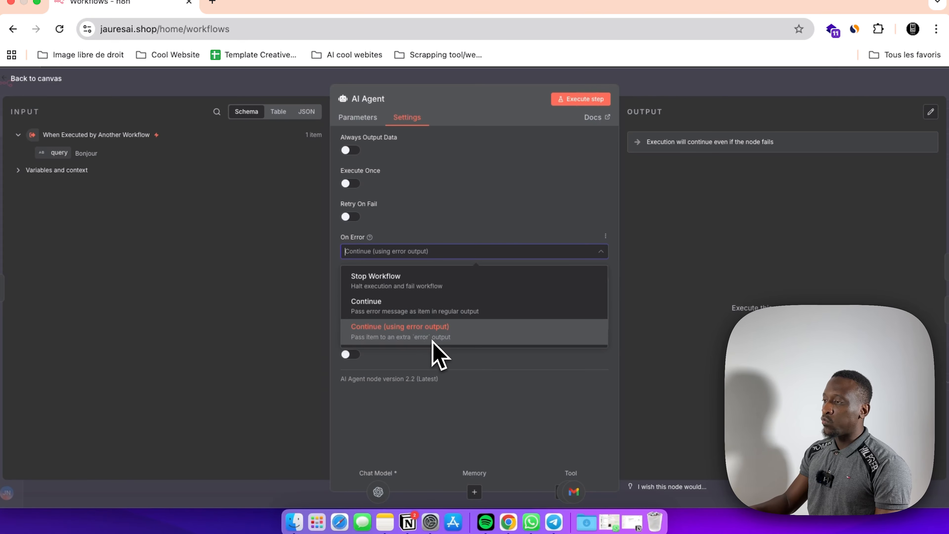
click(387, 250)
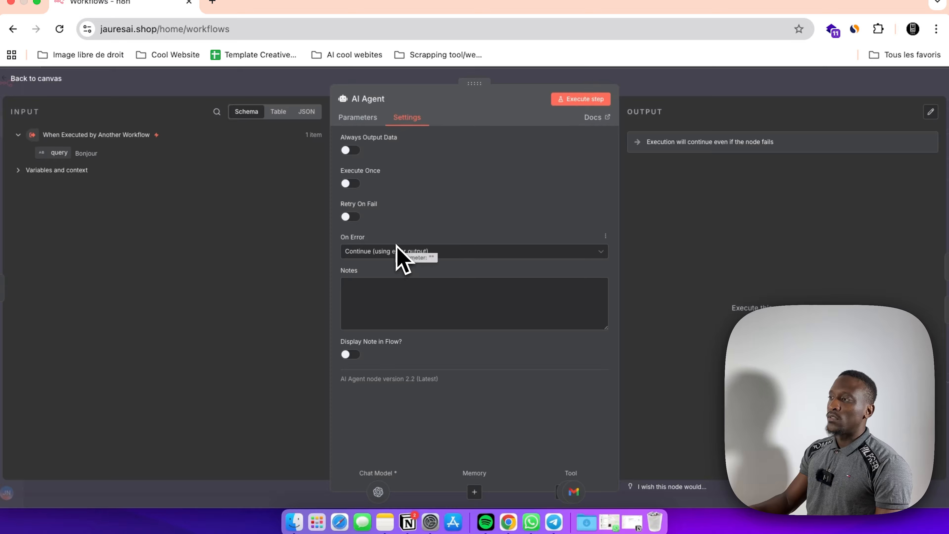
Step: Close the AI Agent's settings and the Call Email Agent IA# node to return to the Assistant 2.0 canvas
key(Escape)
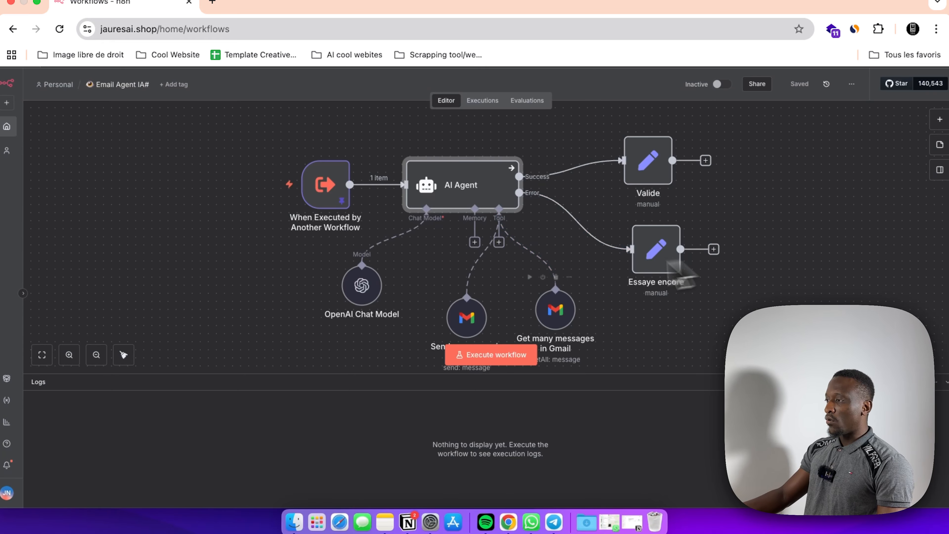
scroll(683, 273, down, 2)
drag(465, 339, 463, 329)
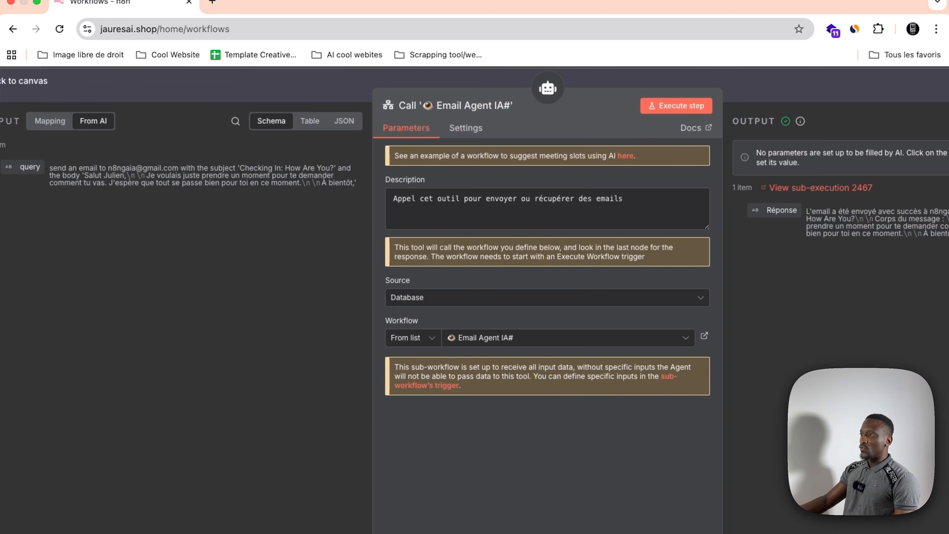
click(301, 104)
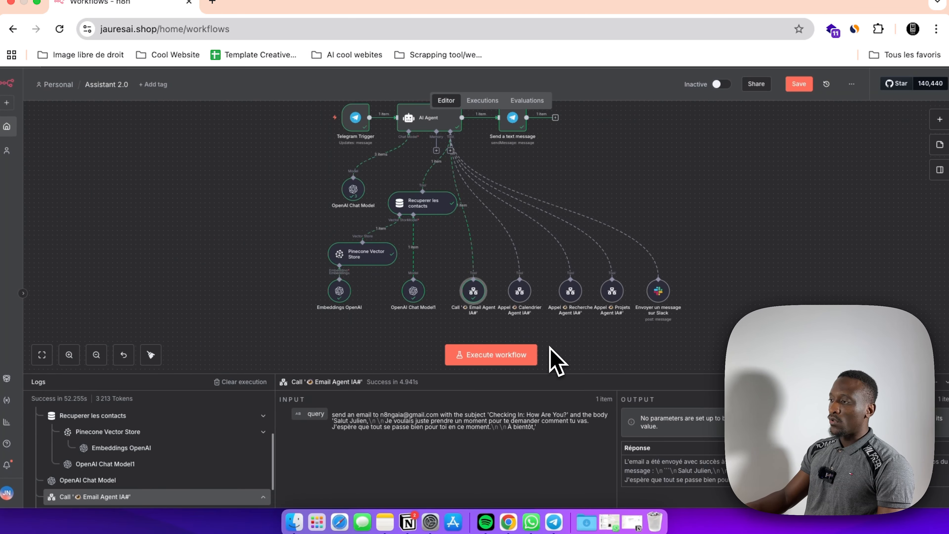
Step: Switch to Telegram and copy the earlier message "Recupère le dernier mail que j'ai eu avec Led light" from the Assistant perso chat
click(554, 520)
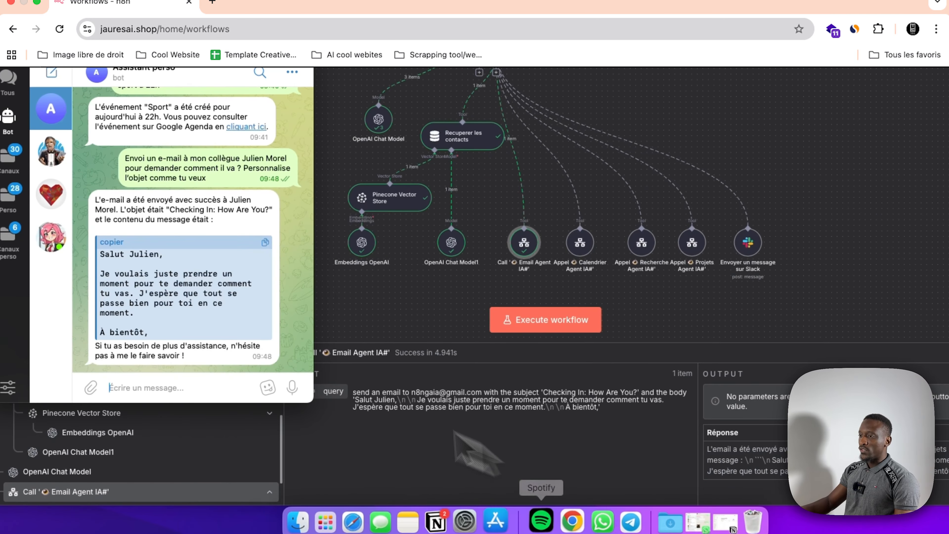
scroll(229, 275, up, 10)
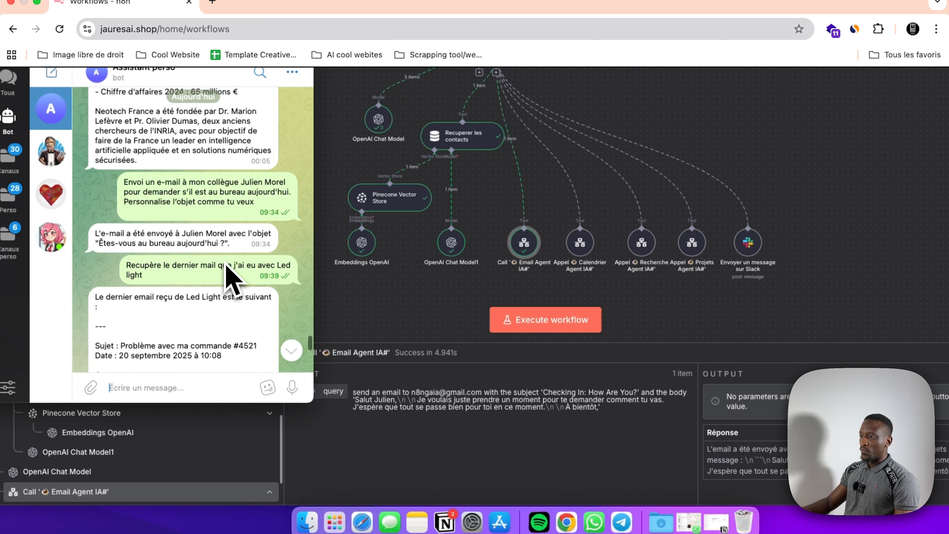
drag(143, 288, 136, 277)
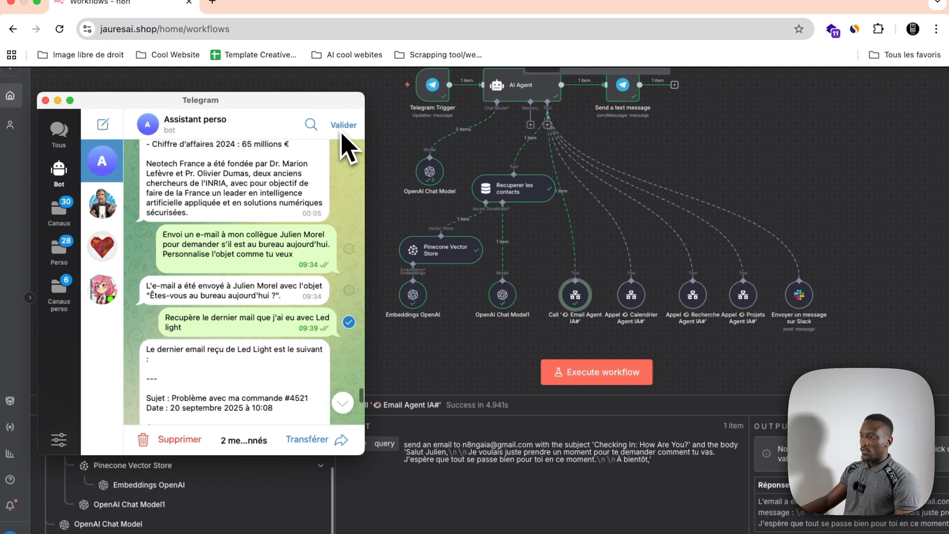
click(289, 75)
drag(177, 317, 215, 332)
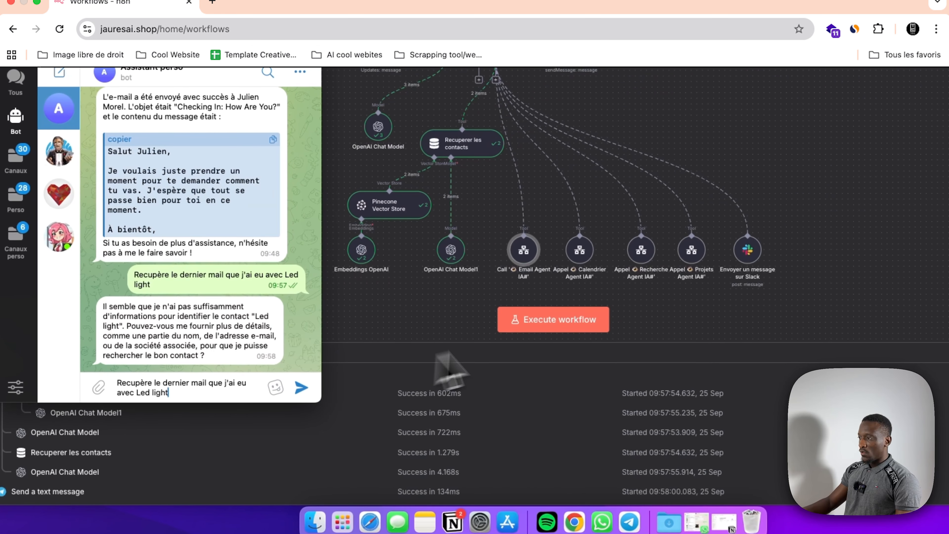
Step: Execute the Assistant 2.0 workflow and send the bot "Recupère le dernier mail que j'ai eu avec Led light" in Telegram
click(539, 329)
click(539, 329)
click(631, 521)
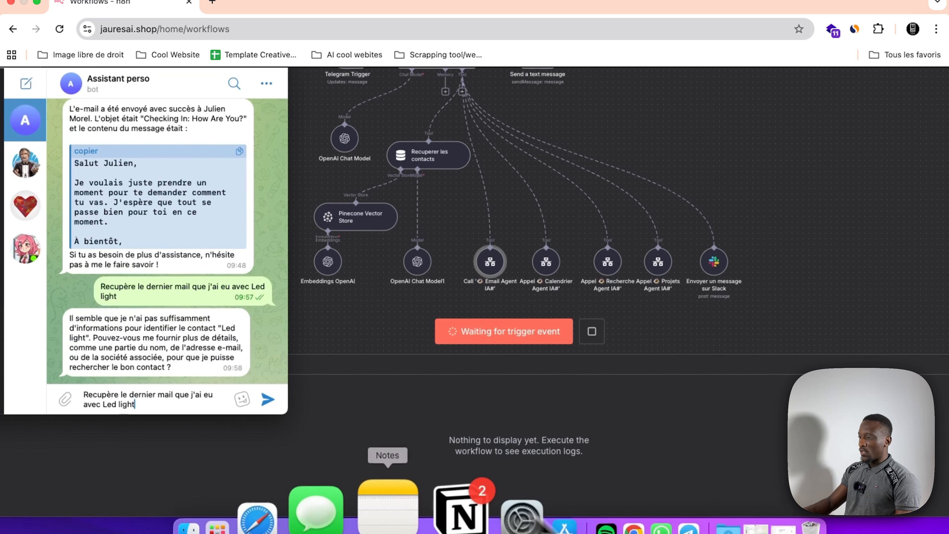
click(274, 404)
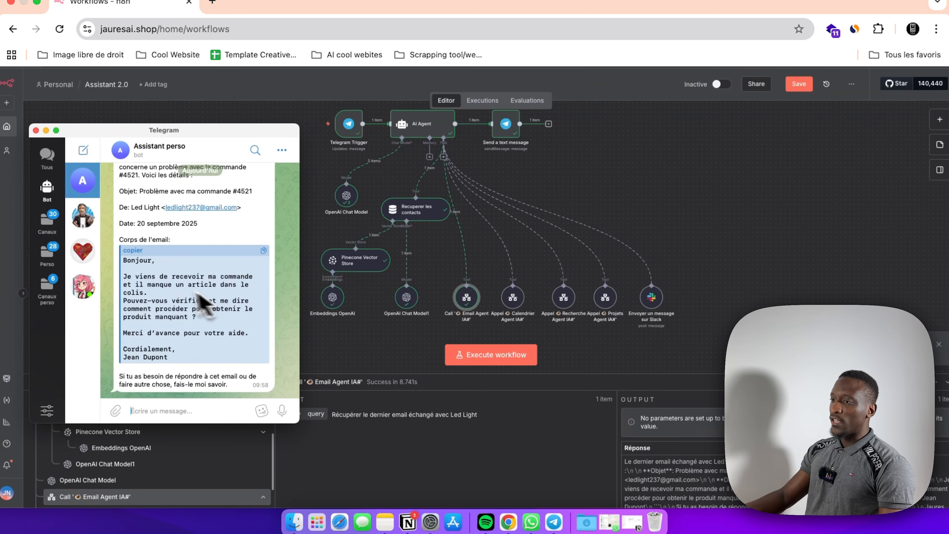
Step: Read the bot's Telegram reply for the subject, sender, date and body of the last Led Light email
scroll(167, 286, up, 2)
scroll(167, 286, down, 3)
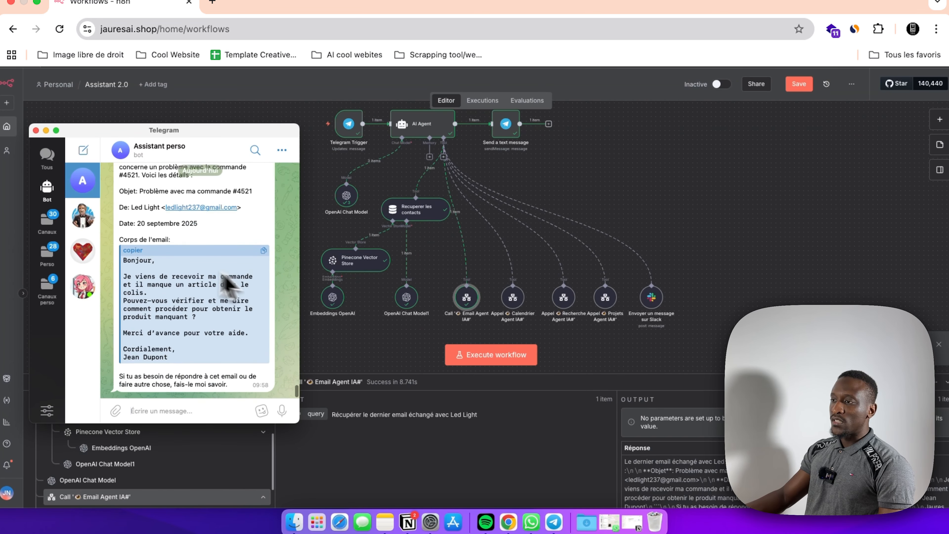
scroll(154, 280, up, 3)
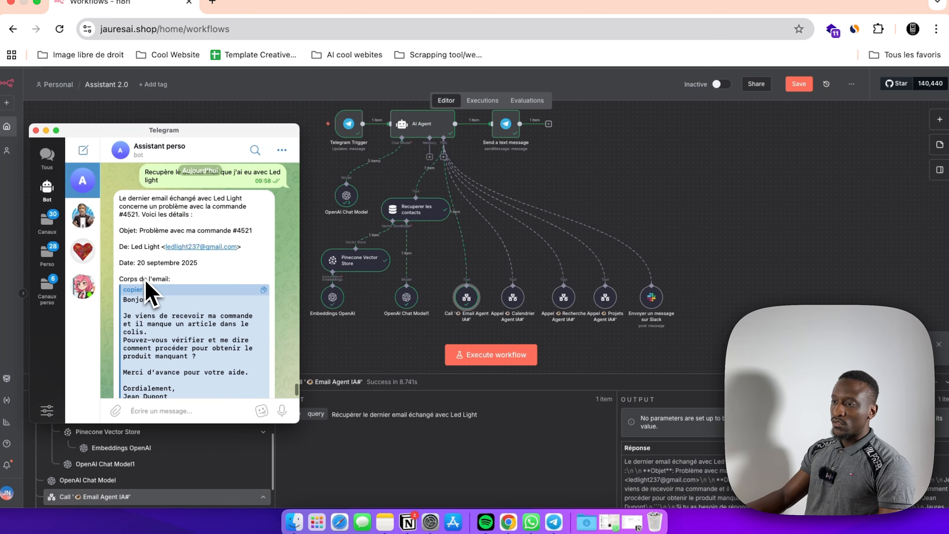
scroll(142, 296, down, 3)
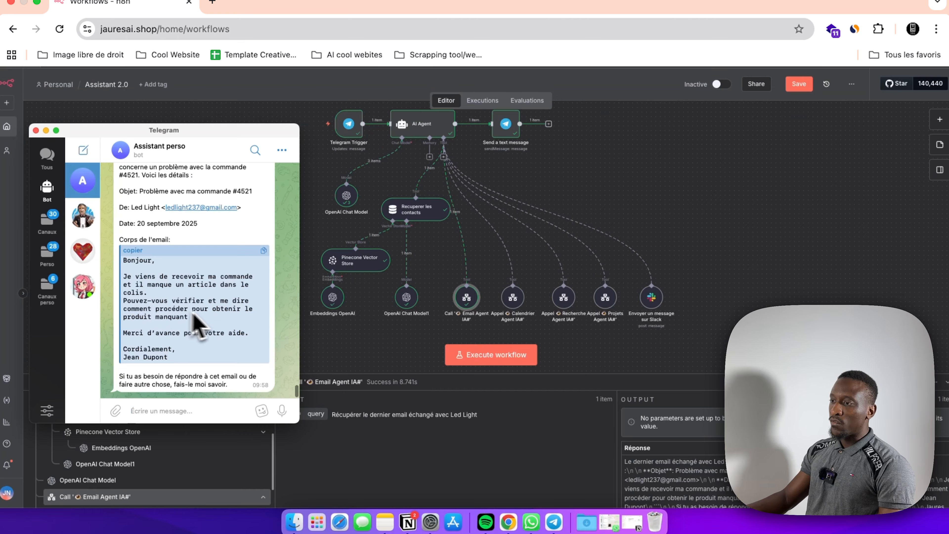
scroll(176, 329, up, 5)
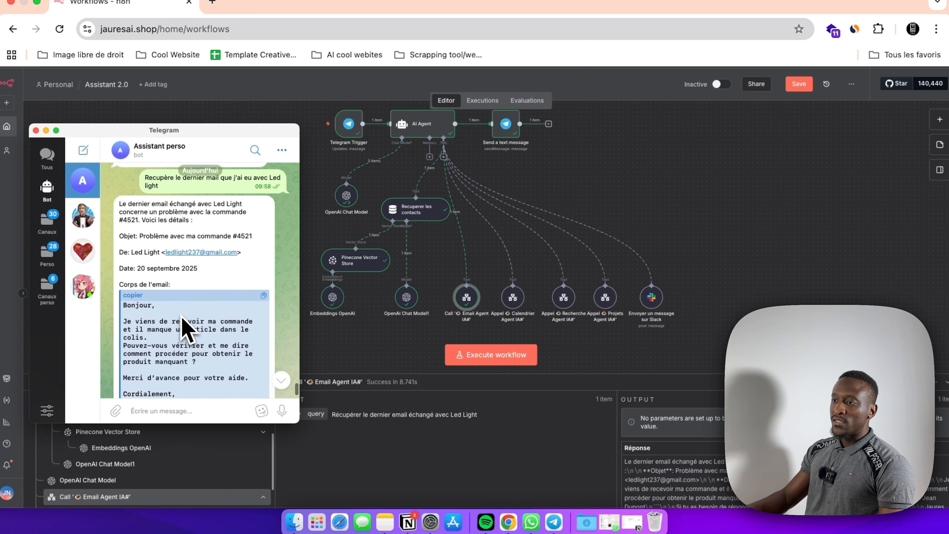
scroll(174, 329, down, 4)
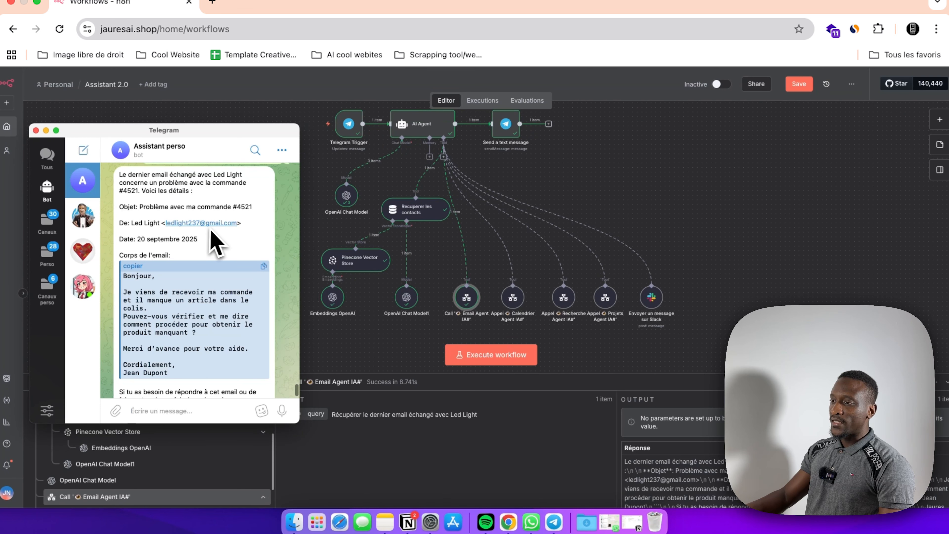
Step: Open the Call Email Agent IA# node and view the sub-execution linked in its output
click(468, 301)
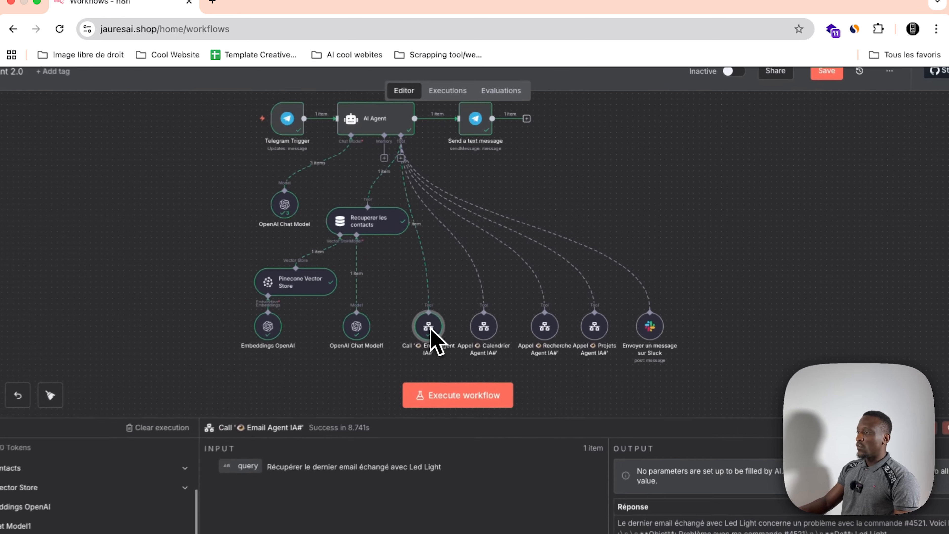
double_click(466, 299)
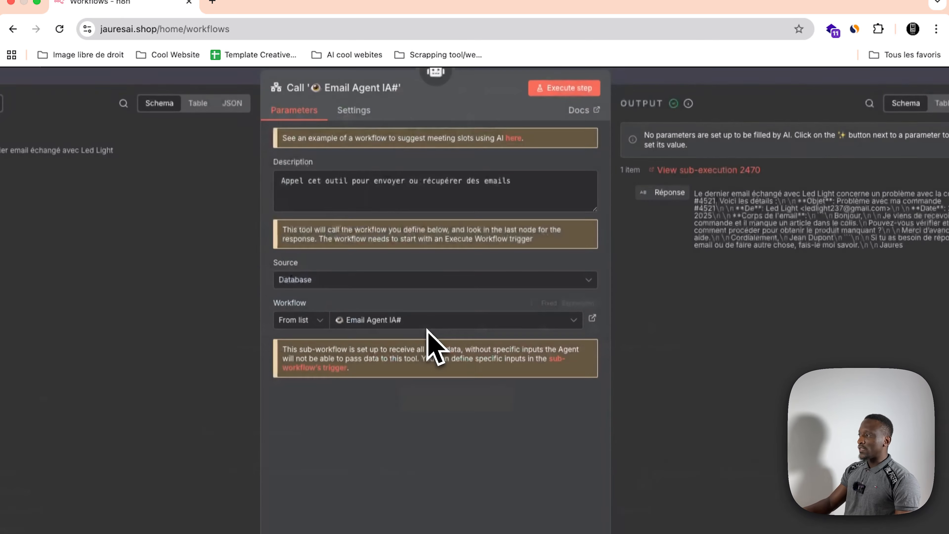
click(684, 173)
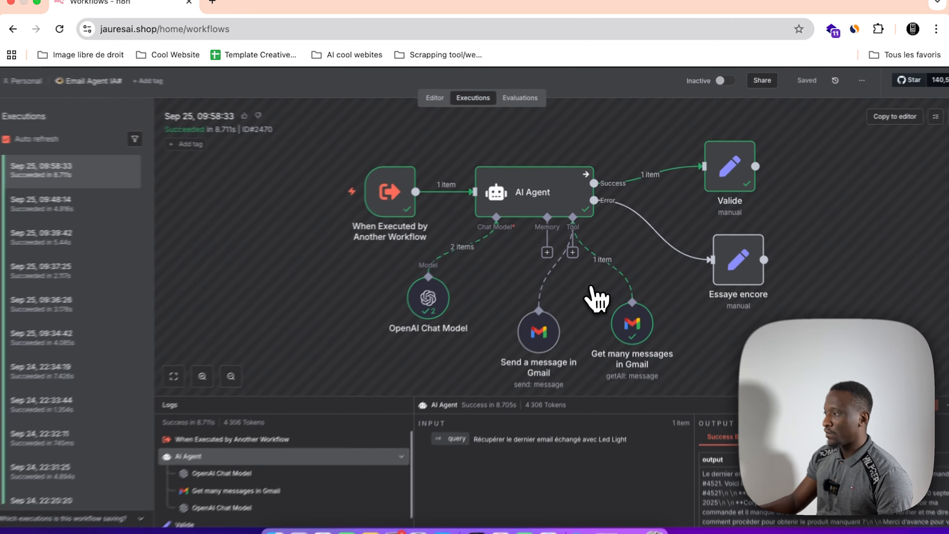
Step: Inspect the query received by the When Executed by Another Workflow trigger in the sub-execution
scroll(585, 279, right, 1)
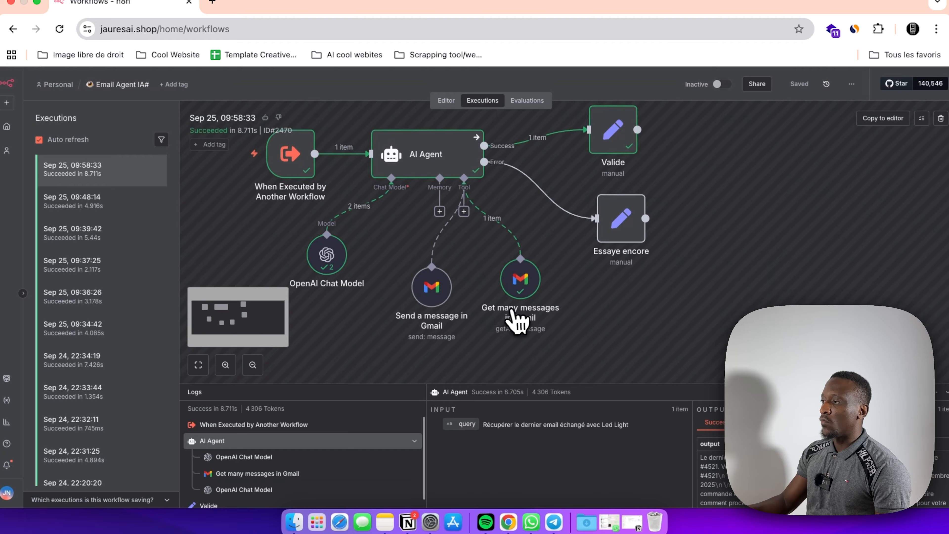
scroll(509, 309, up, 1)
scroll(509, 309, left, 1)
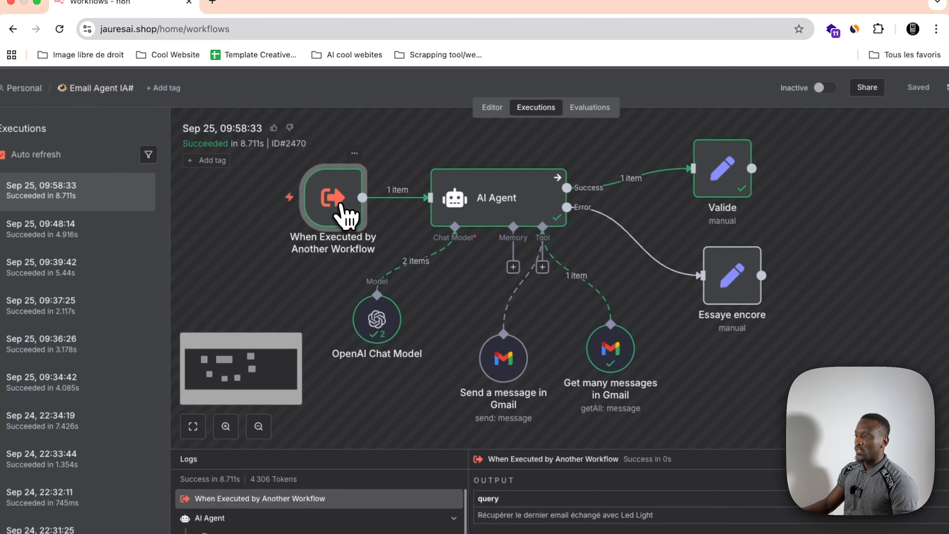
double_click(313, 175)
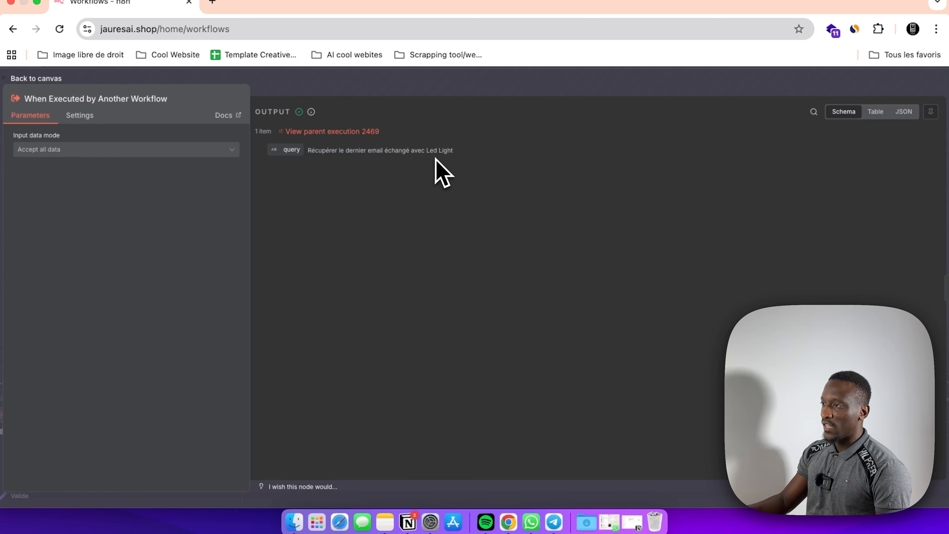
click(435, 90)
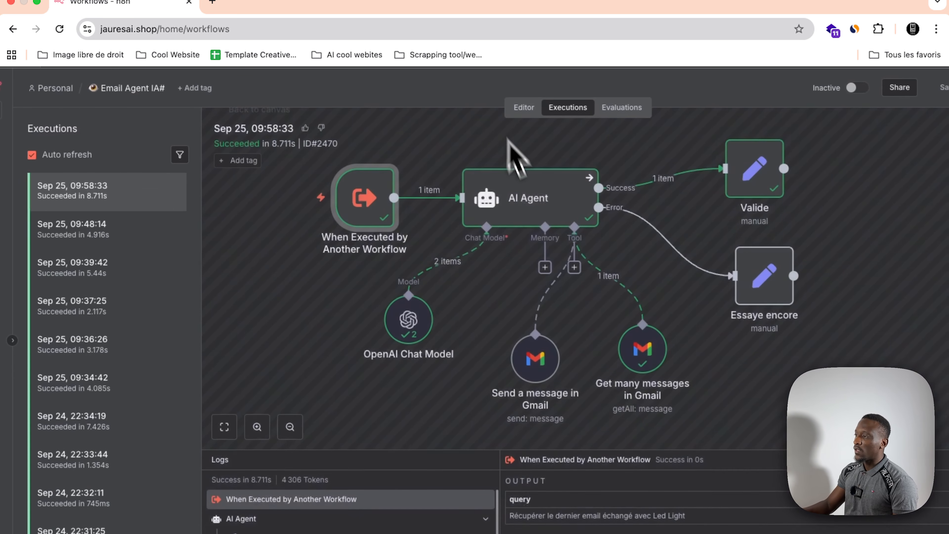
Step: Check the AI Agent's prompt and system message, and view the log data of the OpenAI Chat Model
double_click(534, 203)
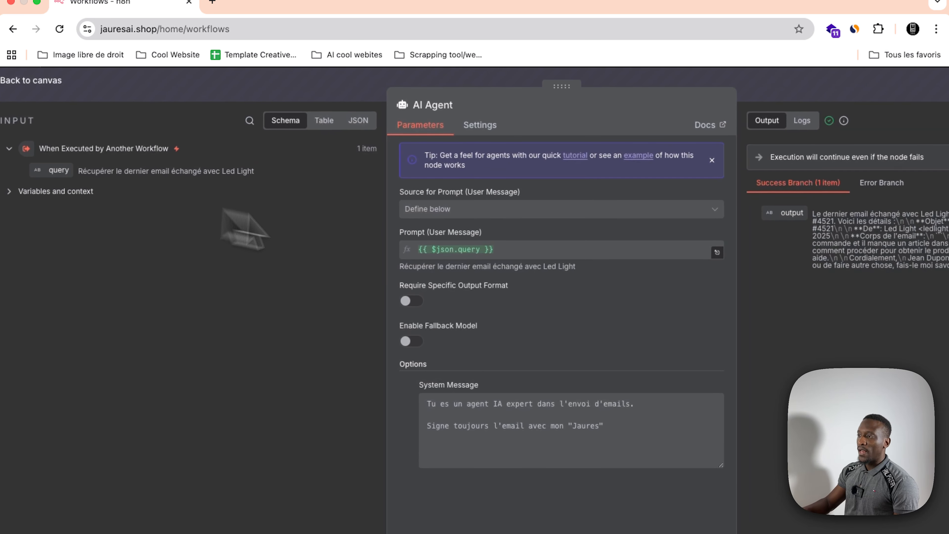
click(546, 88)
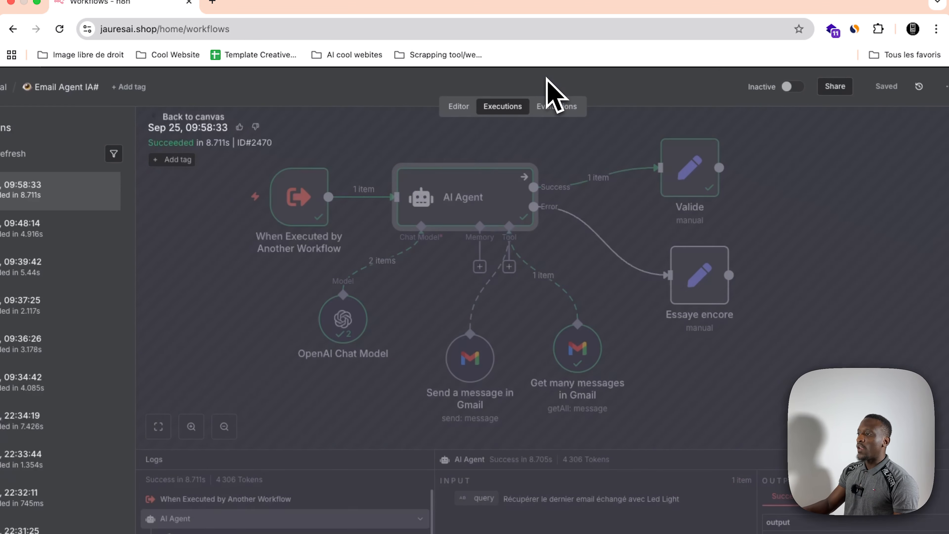
drag(340, 341, 351, 346)
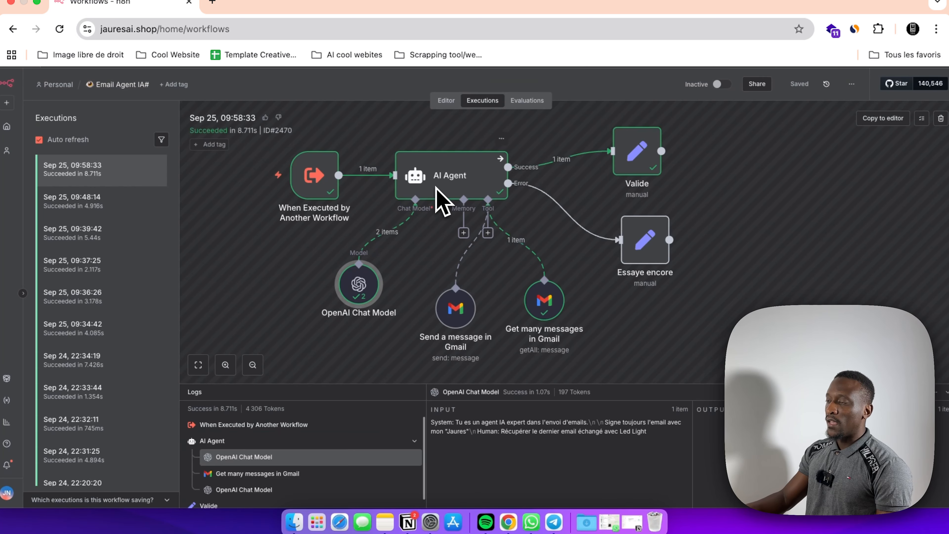
Step: Examine the Get many messages in Gmail tool's Limit and Sender expressions together with its input and output
click(545, 303)
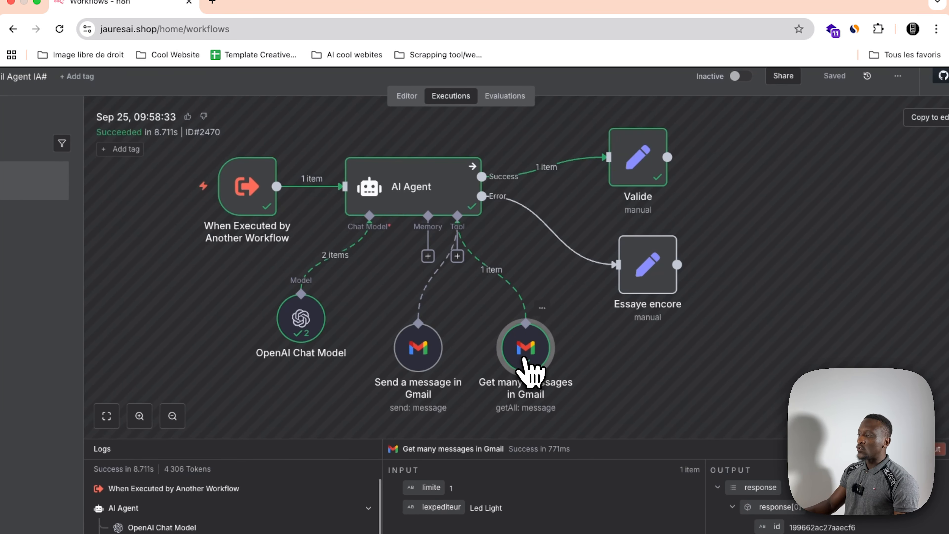
double_click(526, 368)
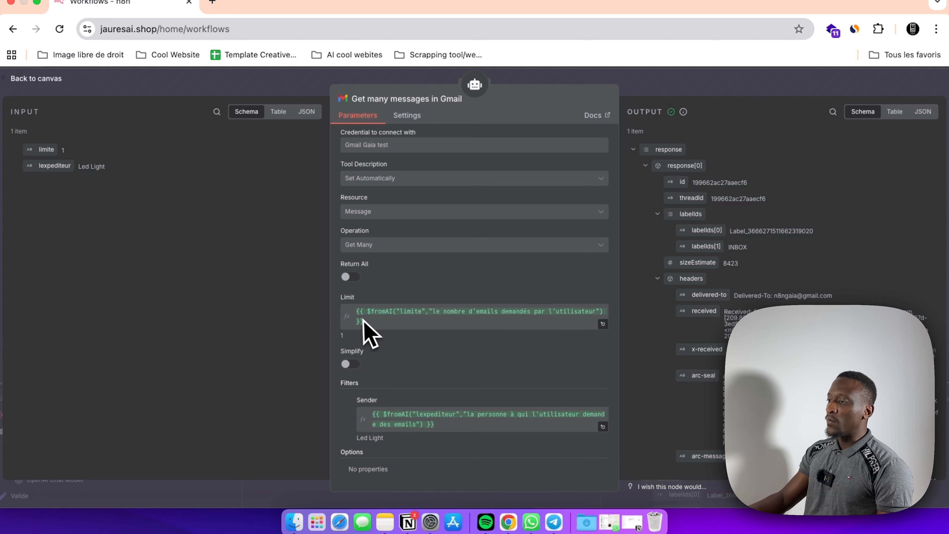
scroll(807, 225, down, 15)
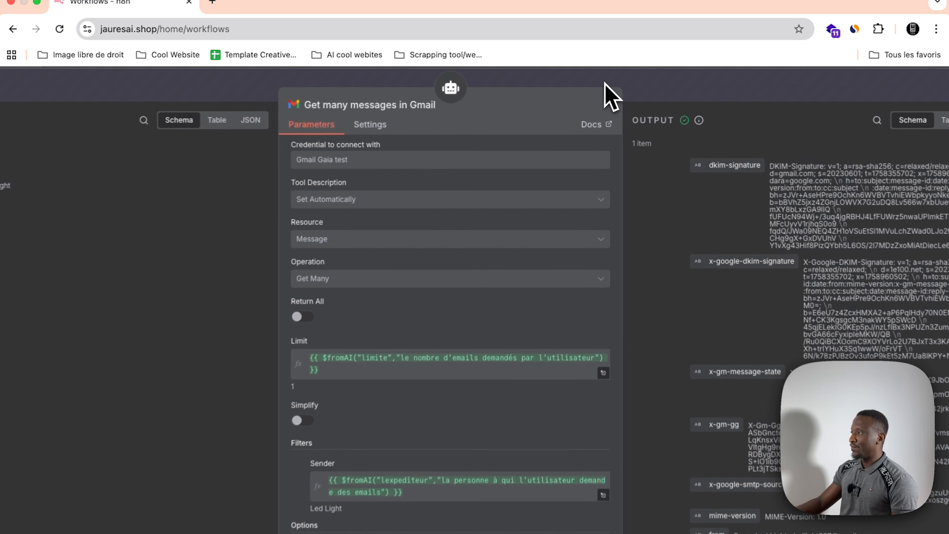
click(604, 83)
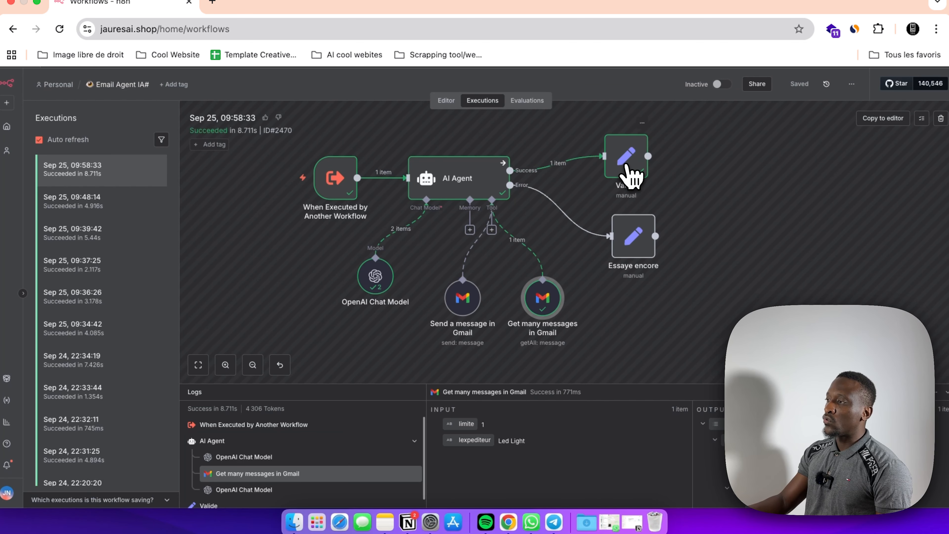
Step: Check the Réponse field in the Valide node, then return to the Assistant 2.0 workflow canvas
double_click(632, 175)
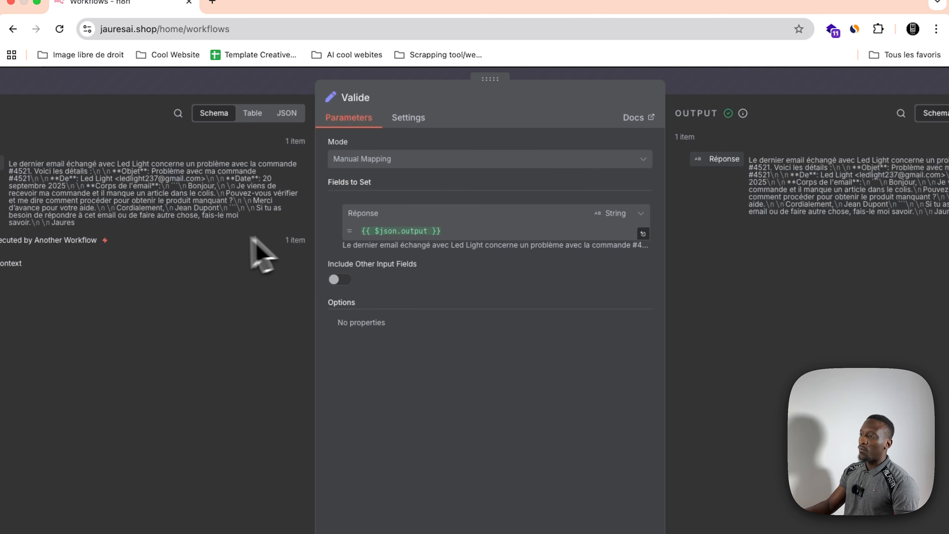
key(Escape)
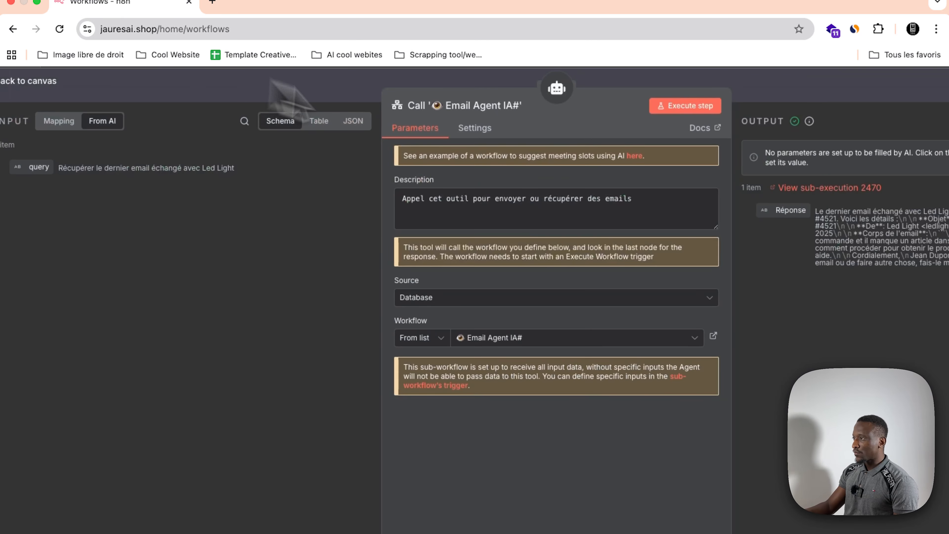
key(Escape)
Step: Execute the Assistant 2.0 workflow and send the bot "Ajoute dans mon calendrier aujourd'hui que j'ai natation à 14h" in Telegram
scroll(509, 222, down, 2)
scroll(500, 233, right, 5)
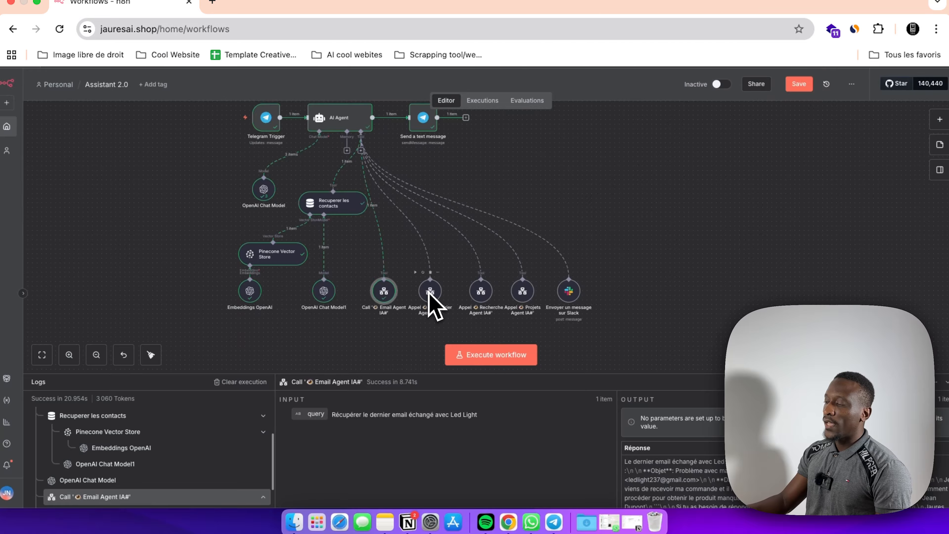
scroll(448, 297, right, 1)
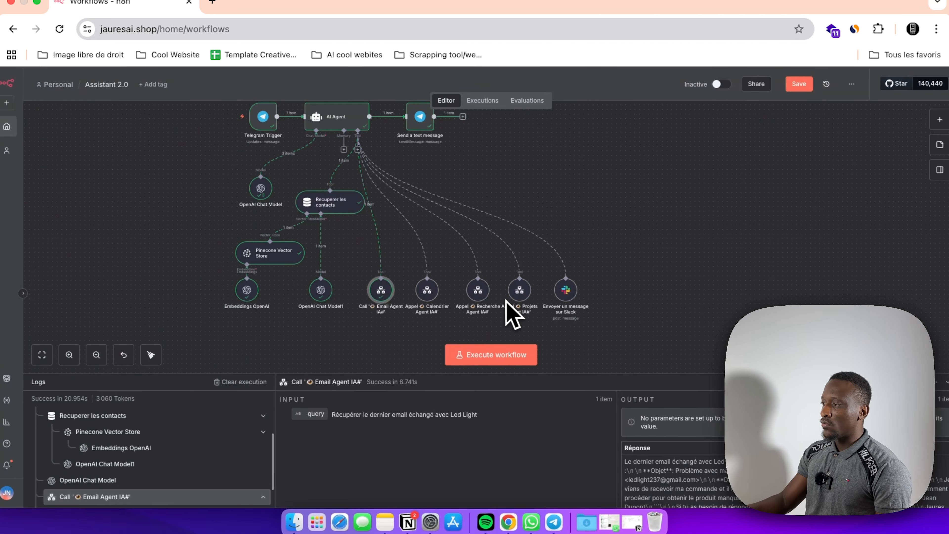
scroll(531, 312, up, 2)
scroll(523, 314, down, 1)
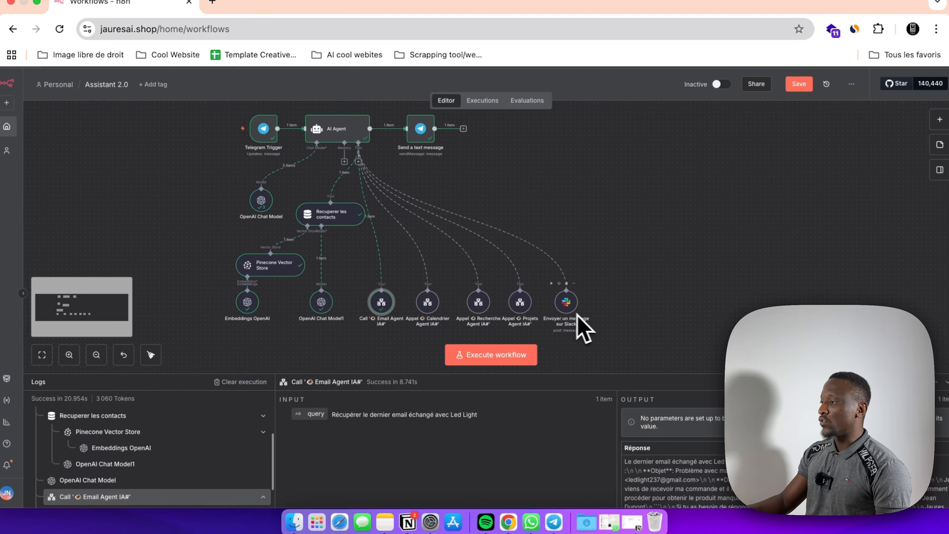
scroll(571, 312, down, 1)
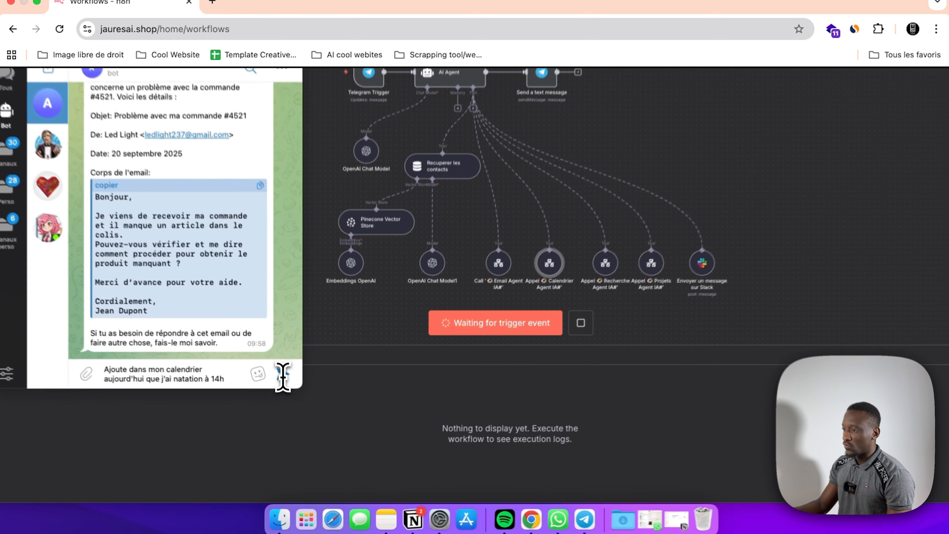
click(297, 397)
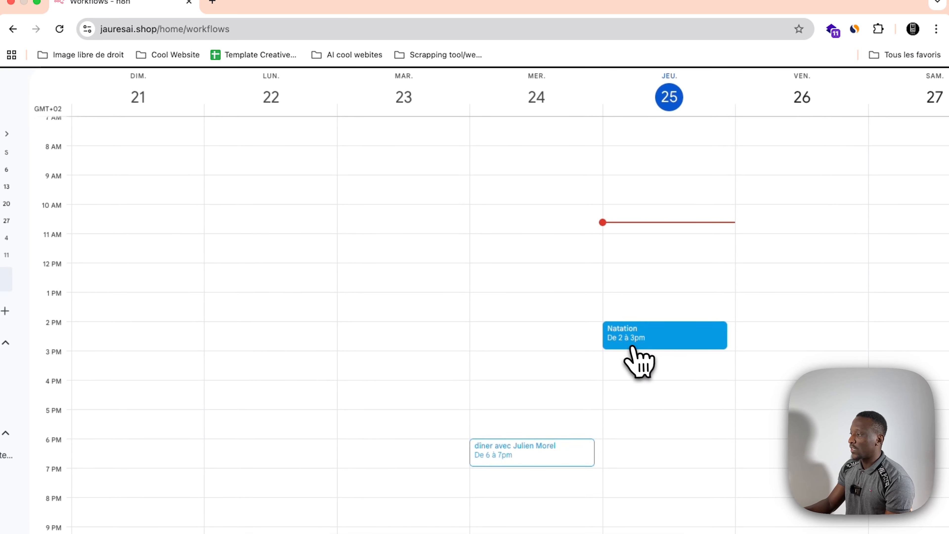
Step: Check the details of the Natation event in the calendar, then open the sub-execution of the Calendrier Agent IA# tool call
double_click(663, 342)
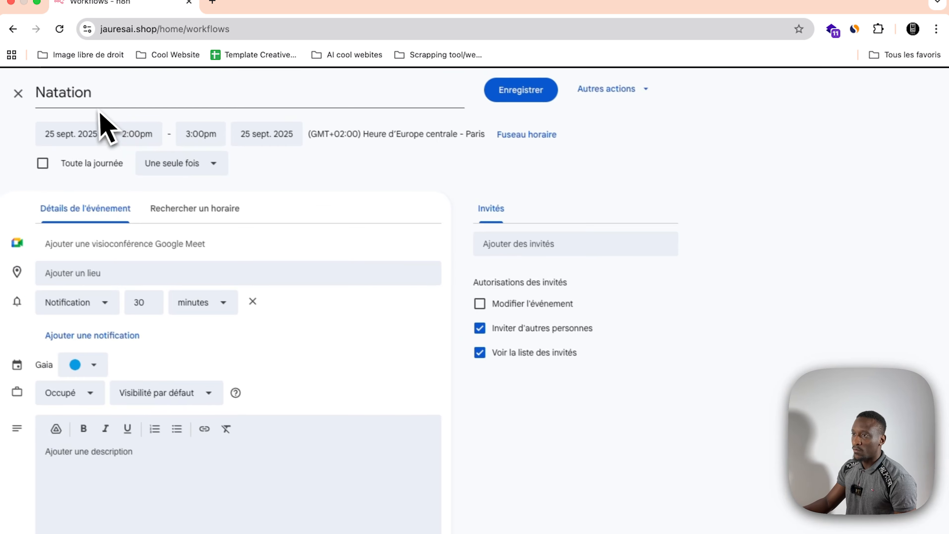
click(22, 94)
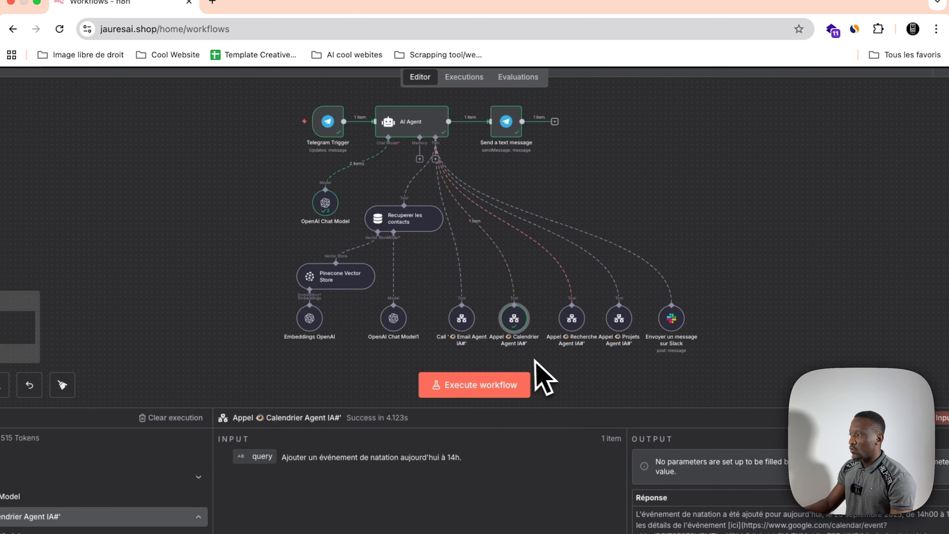
double_click(515, 332)
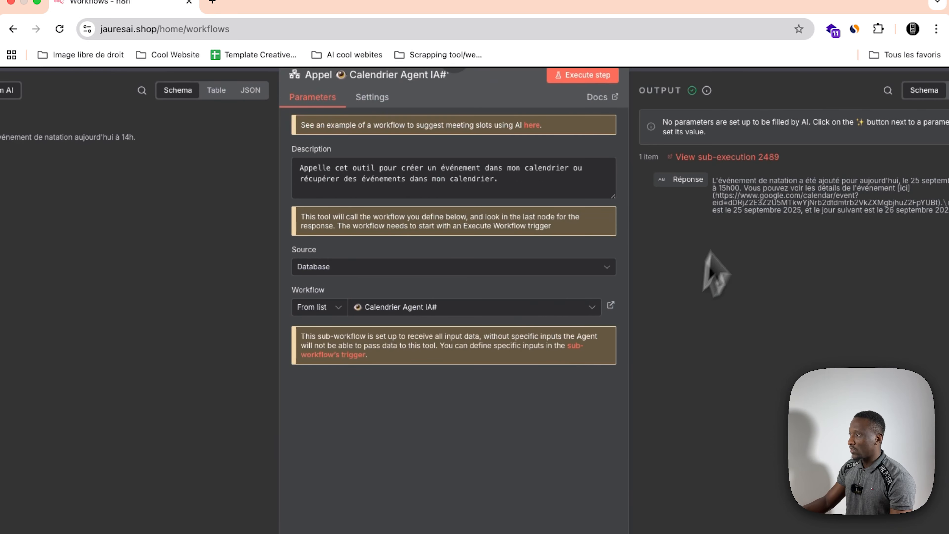
click(731, 161)
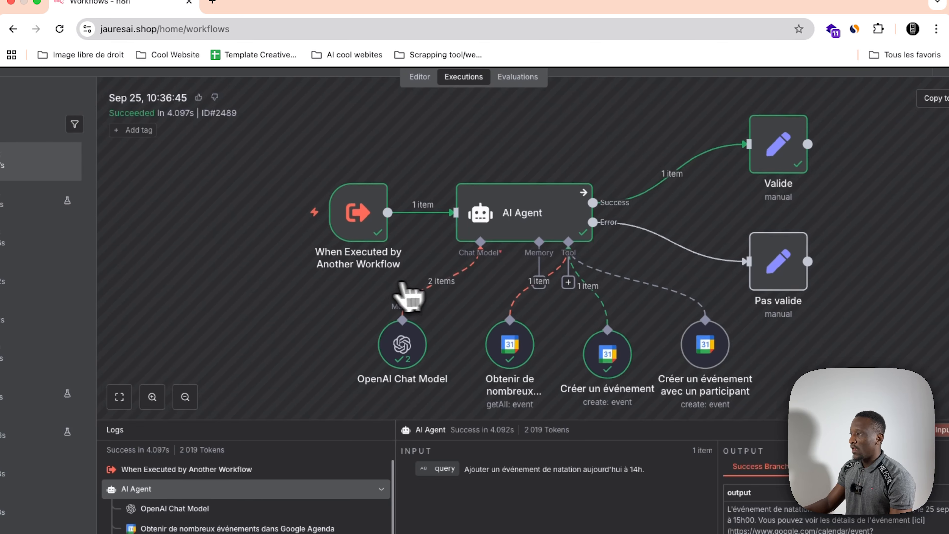
Step: View the query received by the When Executed by Another Workflow trigger in the Calendrier Agent IA# run
scroll(377, 284, left, 1)
double_click(376, 205)
scroll(315, 187, left, 2)
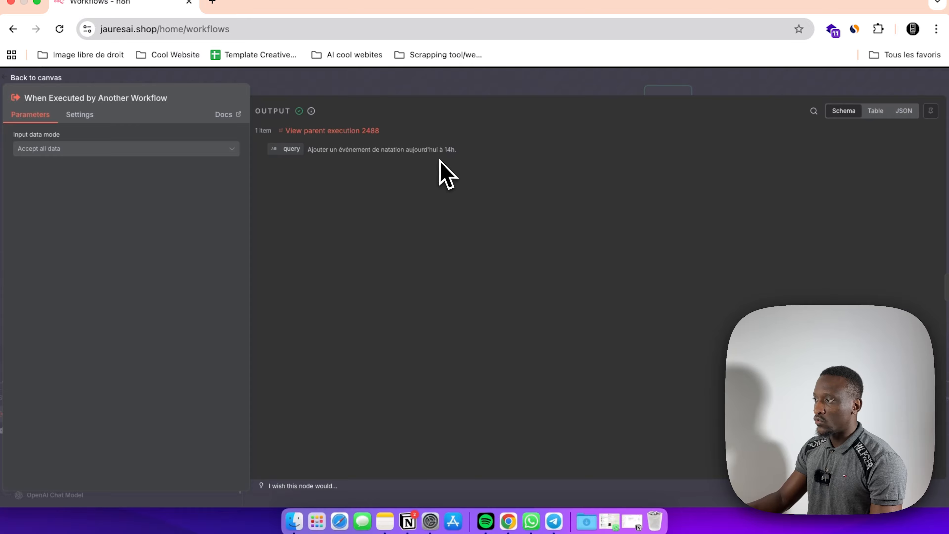
click(449, 92)
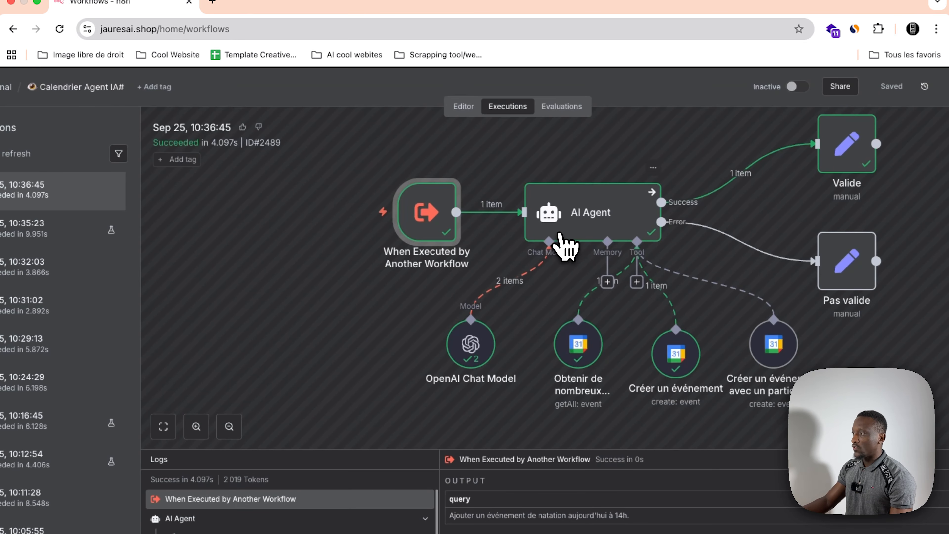
Step: Examine the calendar AI Agent's user prompt and read its full System Message expression with the evaluated result
double_click(560, 235)
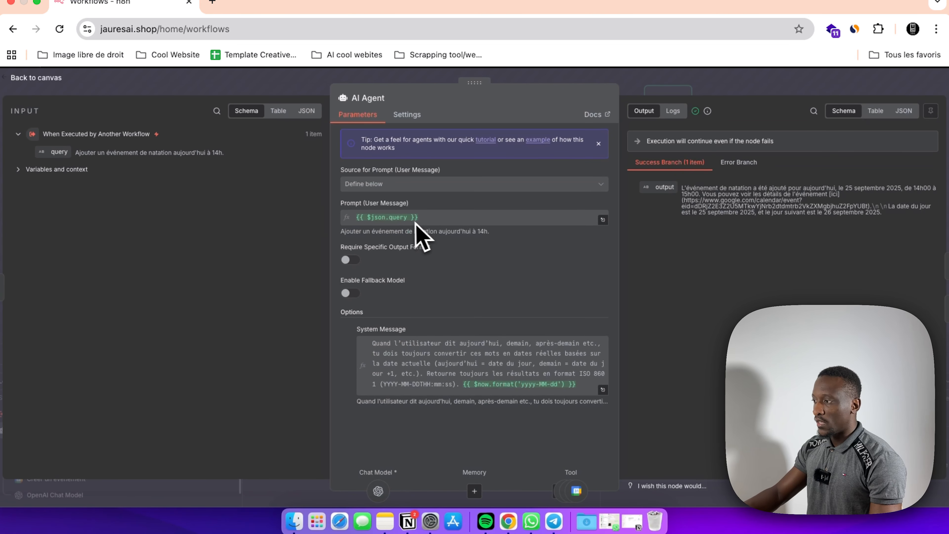
scroll(450, 359, down, 5)
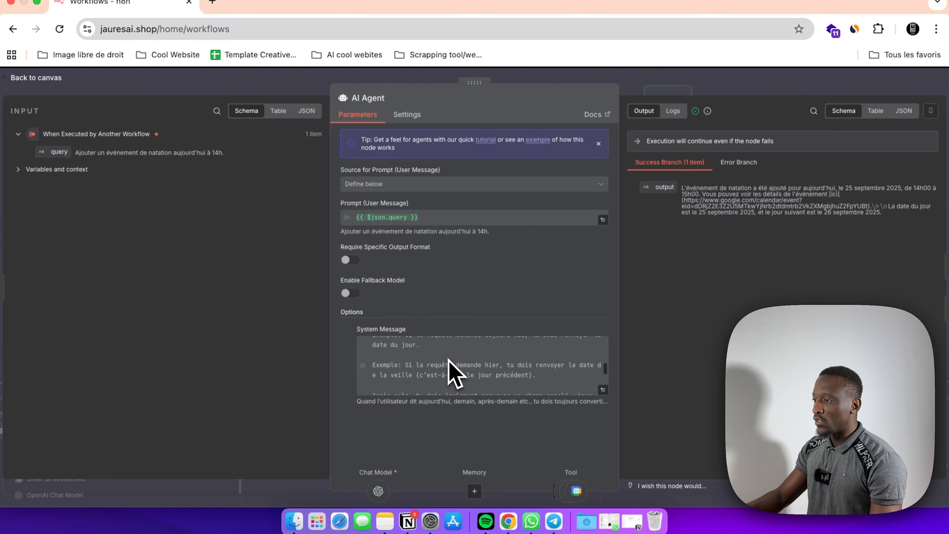
scroll(451, 375, up, 5)
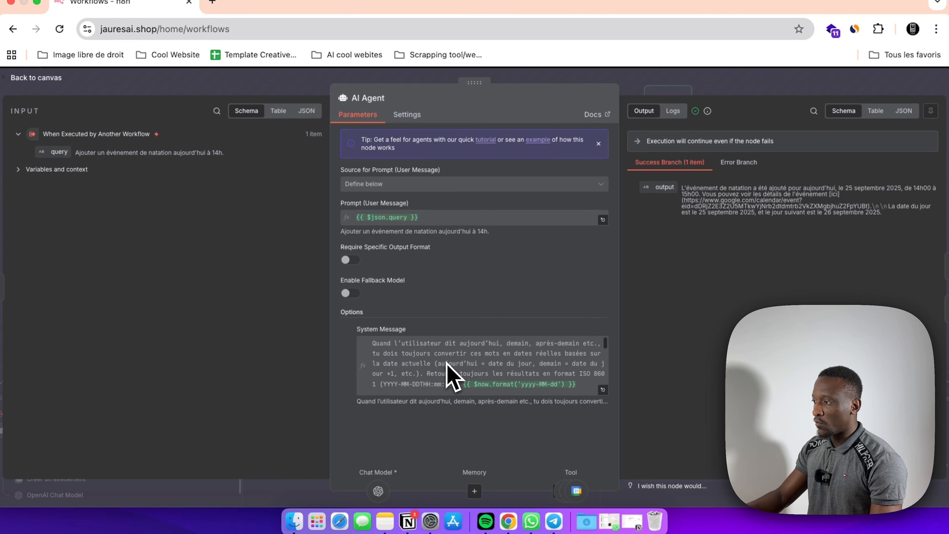
click(602, 390)
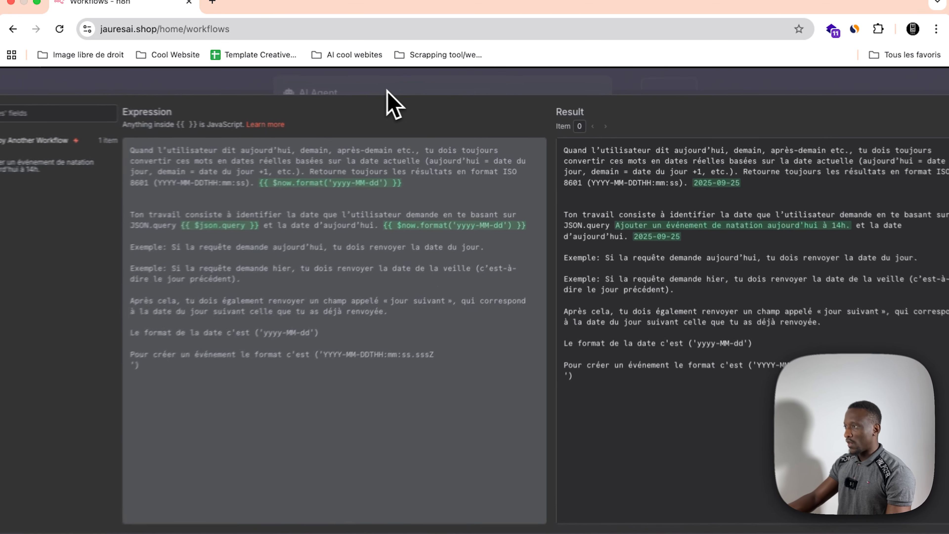
click(425, 95)
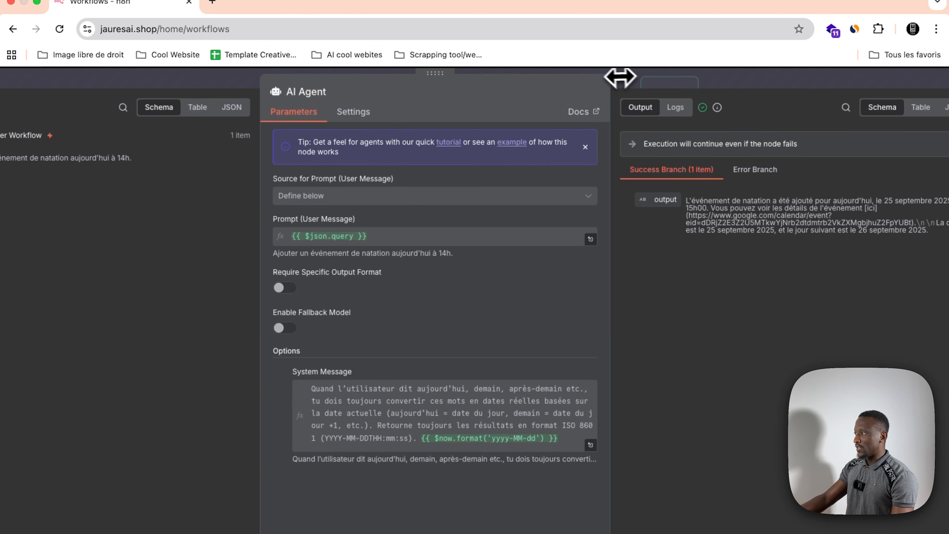
click(610, 73)
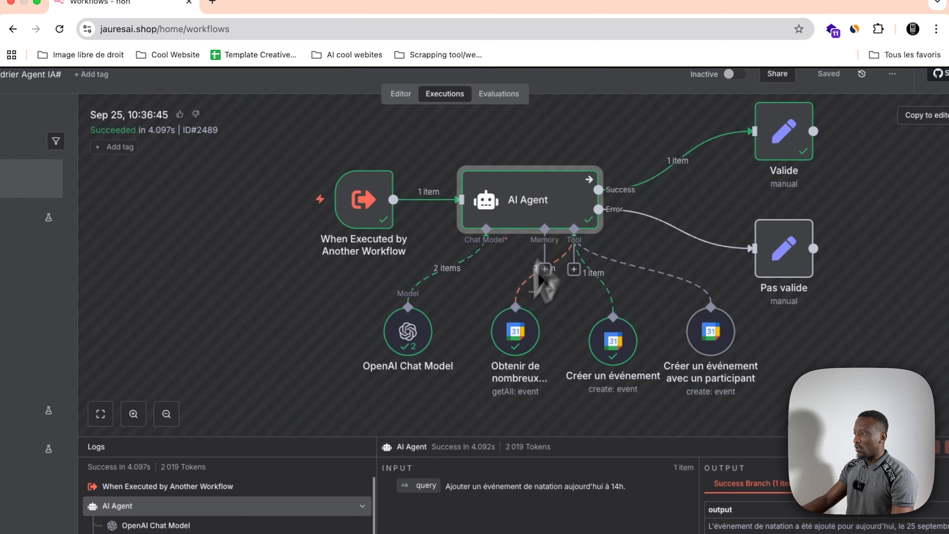
Step: Examine the Obtenir de nombreux événements tool's After and Before expressions together with its input and output
scroll(502, 333, down, 1)
double_click(493, 316)
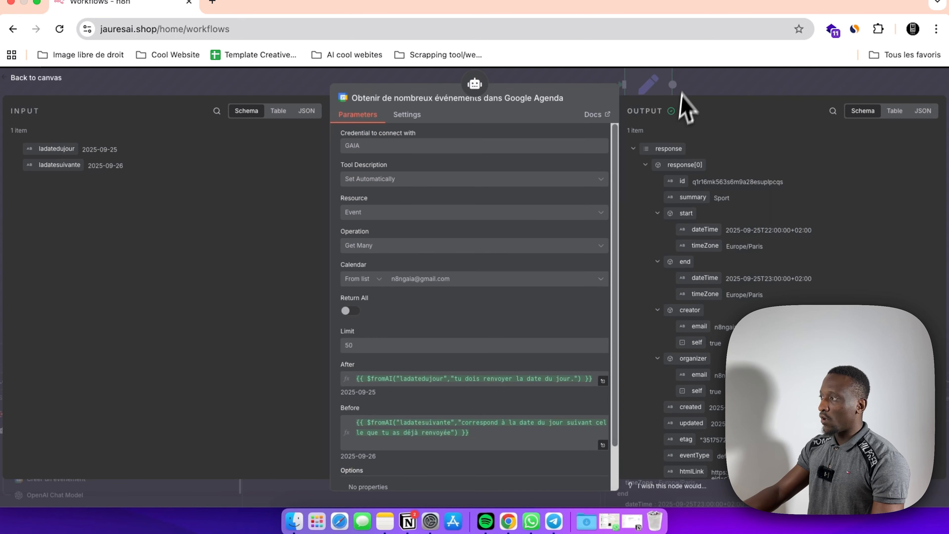
click(692, 87)
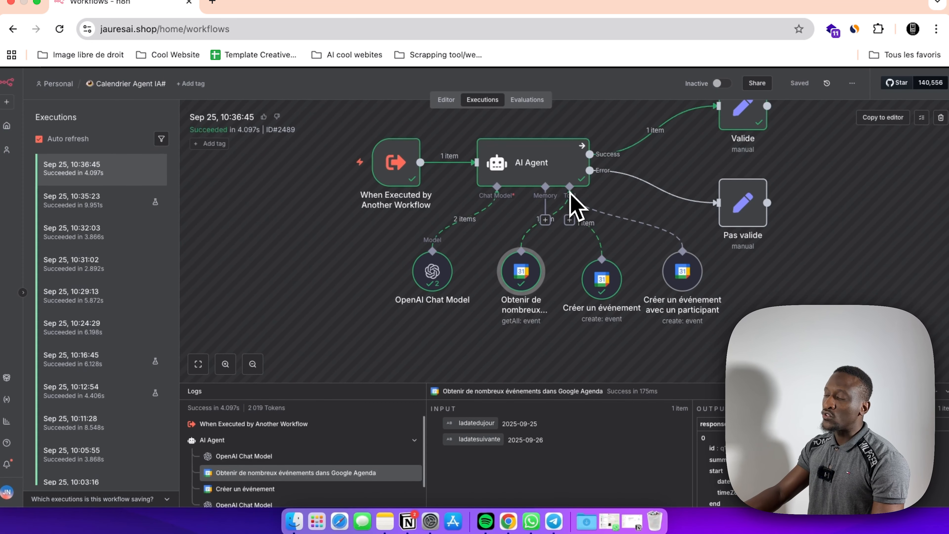
Step: Examine the Créer un événement tool's Start, End and Summary expressions together with its input and output
click(603, 288)
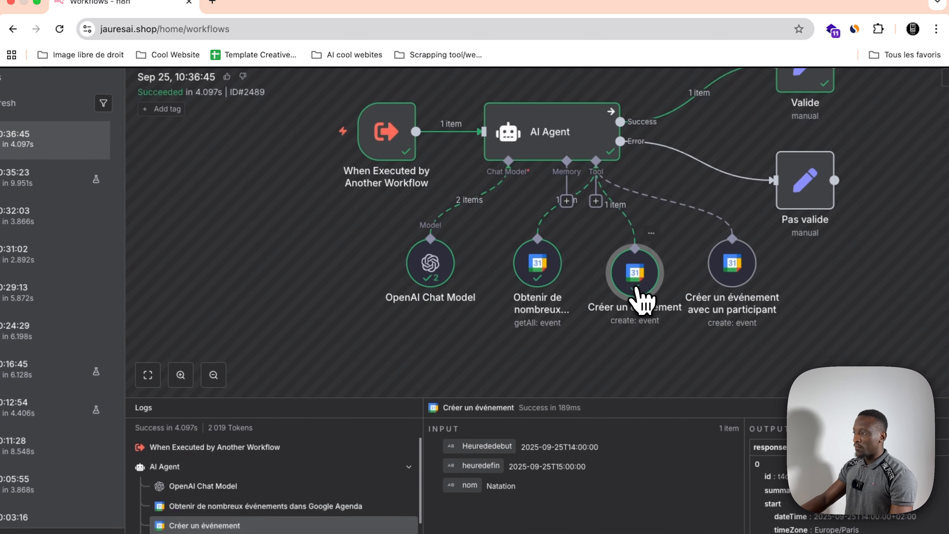
double_click(635, 296)
scroll(525, 361, down, 5)
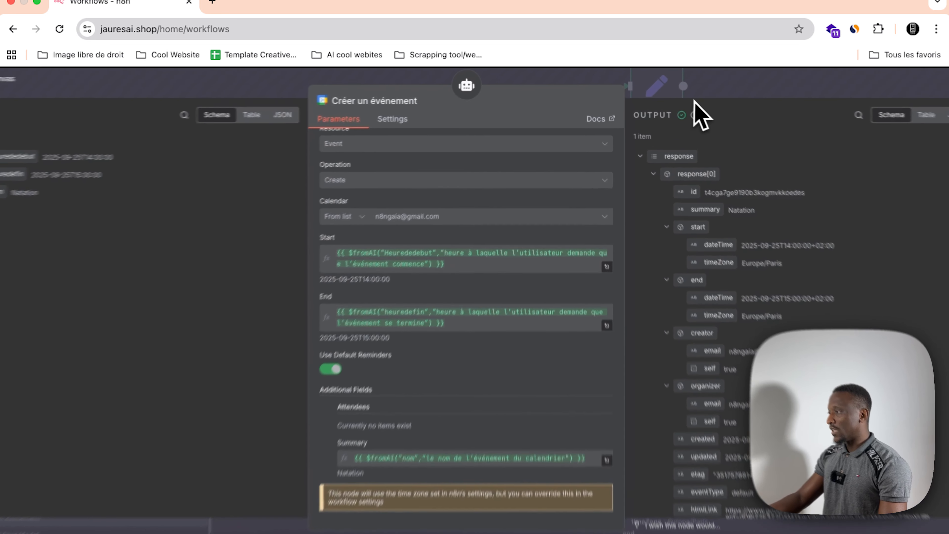
click(688, 85)
Step: Check the Réponse field mapping and output of the Valide node in the calendar agent's run
scroll(556, 257, up, 2)
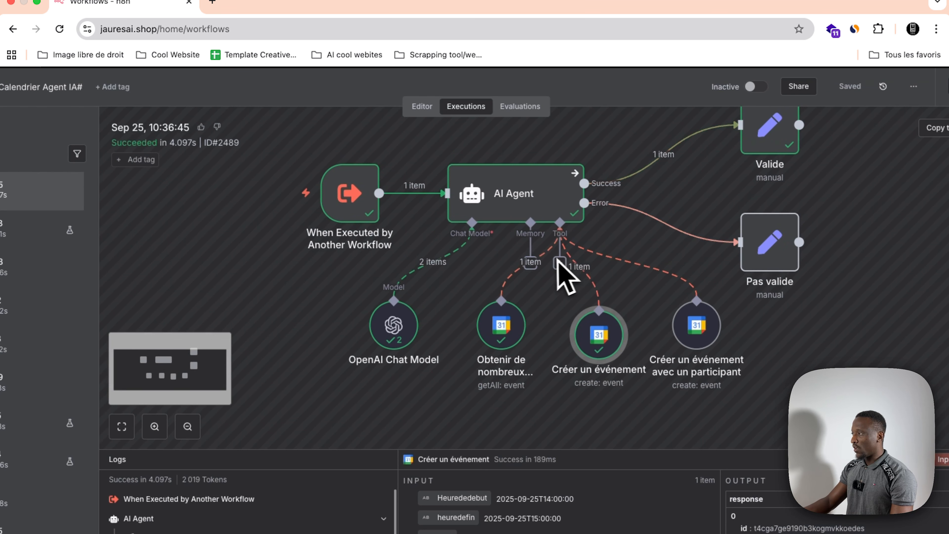
double_click(683, 209)
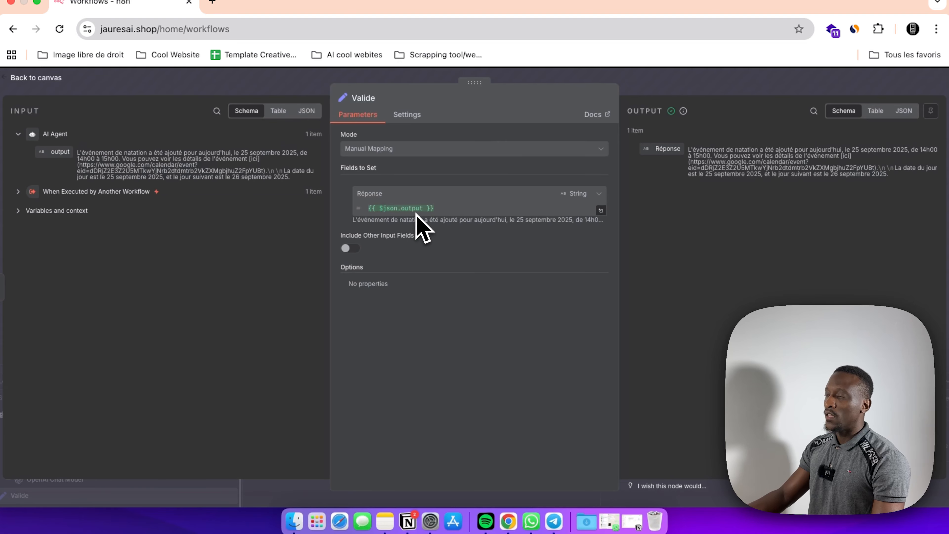
click(322, 76)
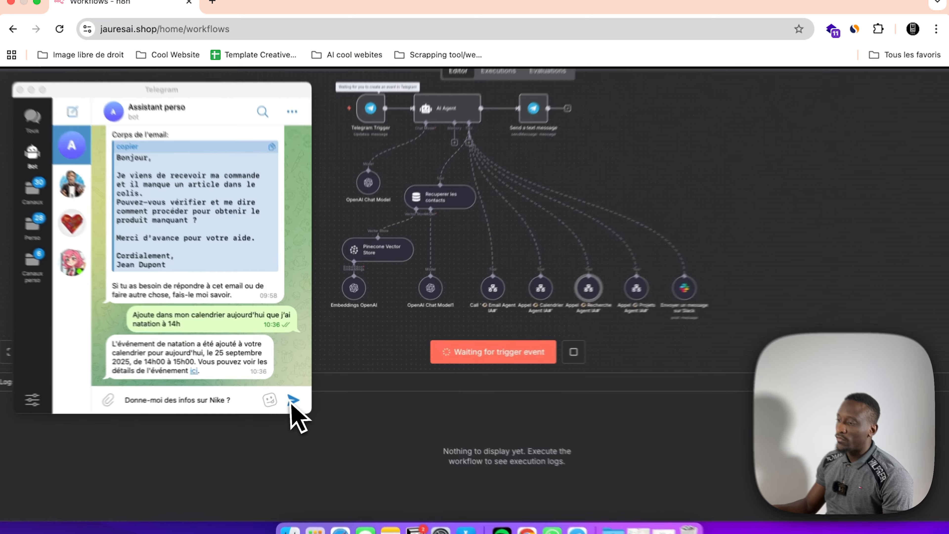
Step: Send the bot "Donne-moi des infos sur Nike ?" in Telegram and read through its reply
click(297, 397)
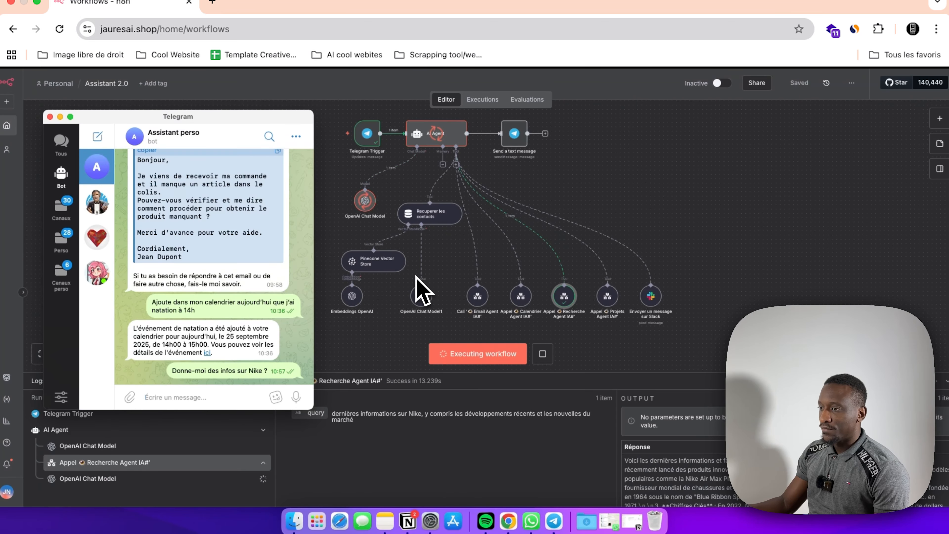
scroll(145, 254, up, 3)
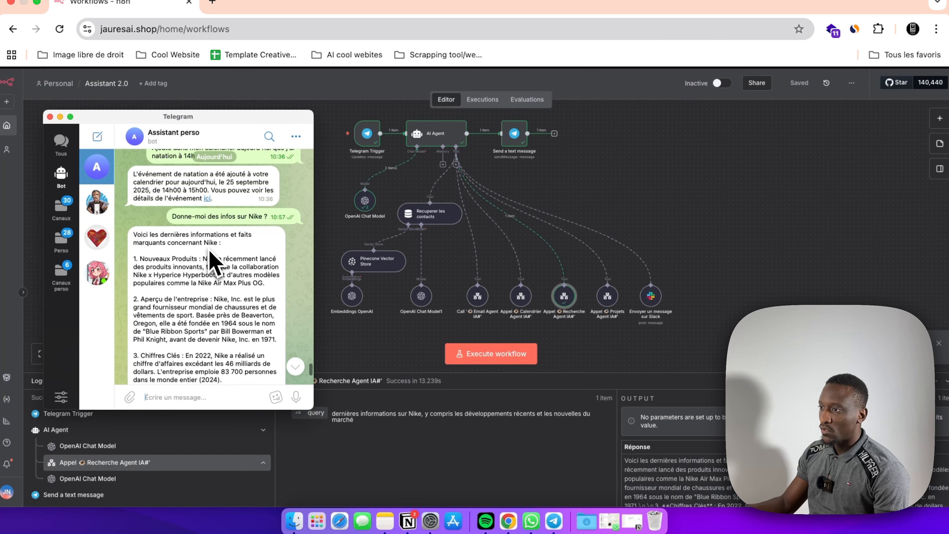
scroll(212, 262, down, 2)
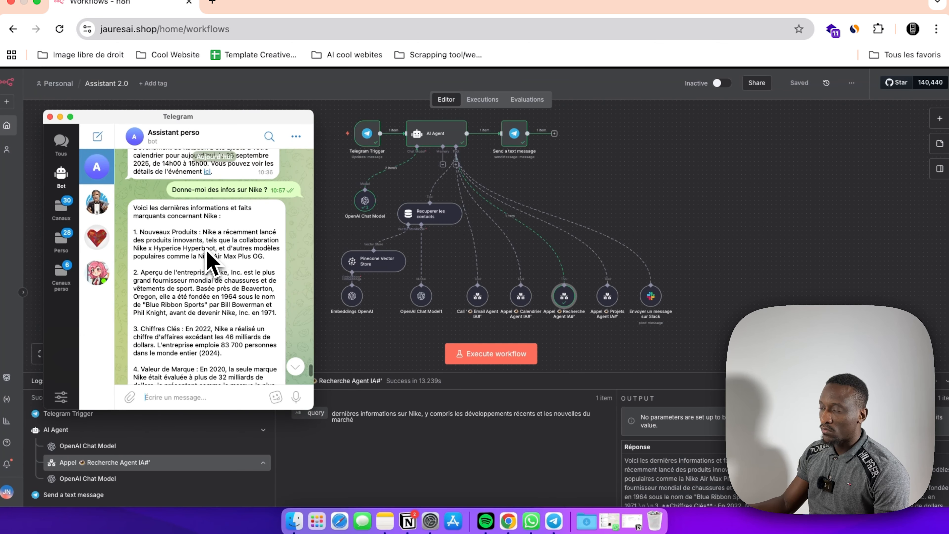
scroll(212, 263, down, 3)
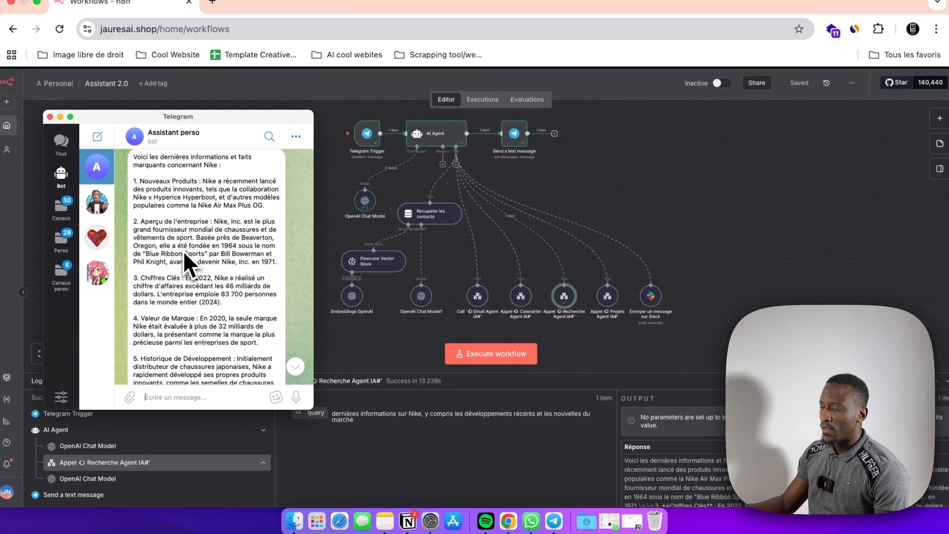
scroll(188, 263, down, 7)
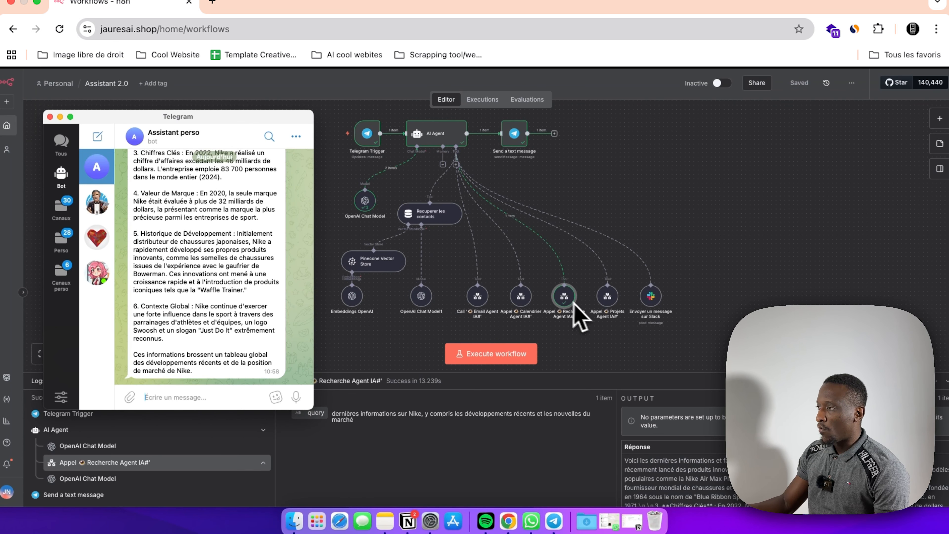
Step: Open the sub-execution of the Recherche Agent IA# tool call from the Assistant 2.0 workflow
click(564, 298)
double_click(538, 334)
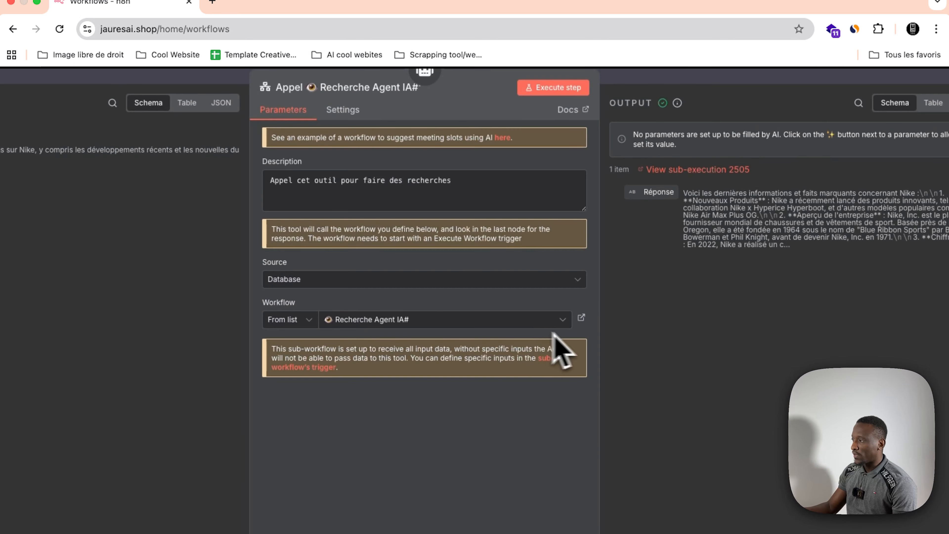
click(697, 169)
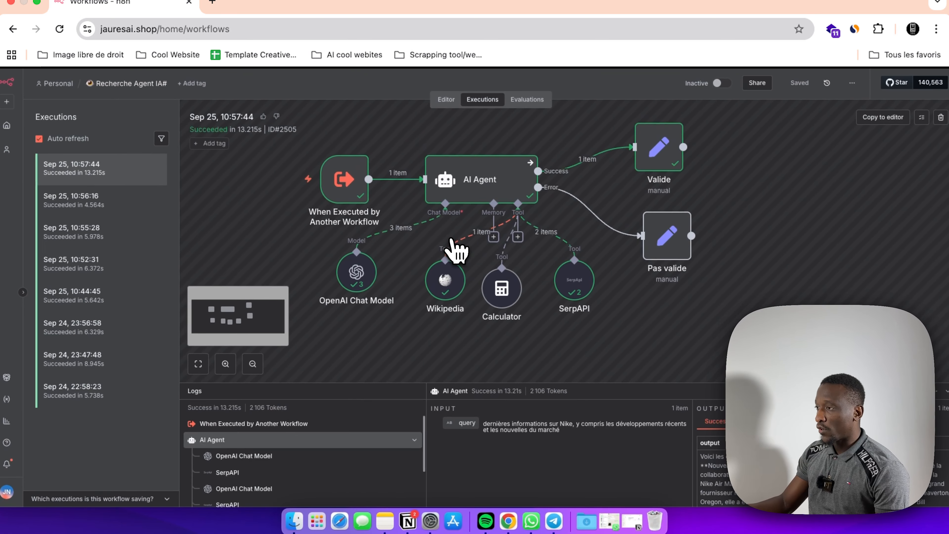
Step: View the query received by the When Executed by Another Workflow trigger in the Recherche Agent IA# run
double_click(355, 191)
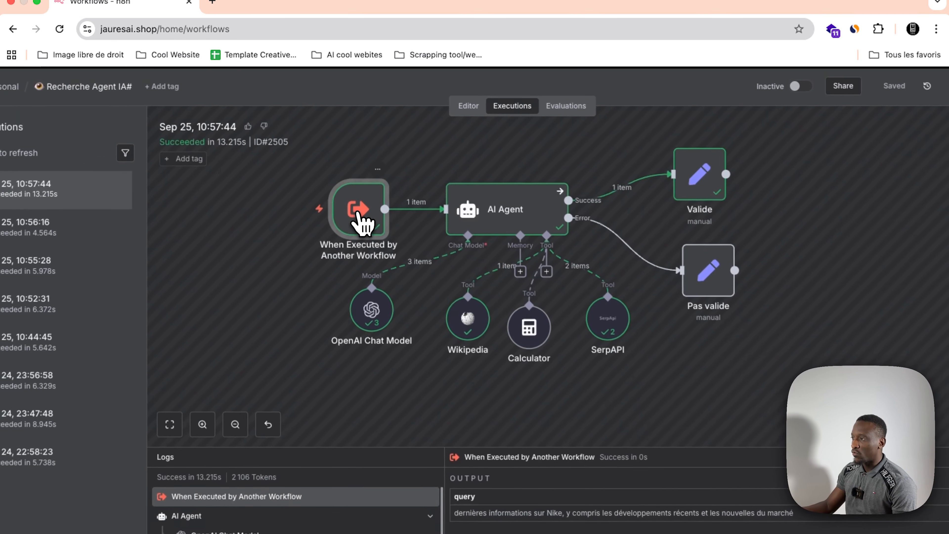
click(461, 89)
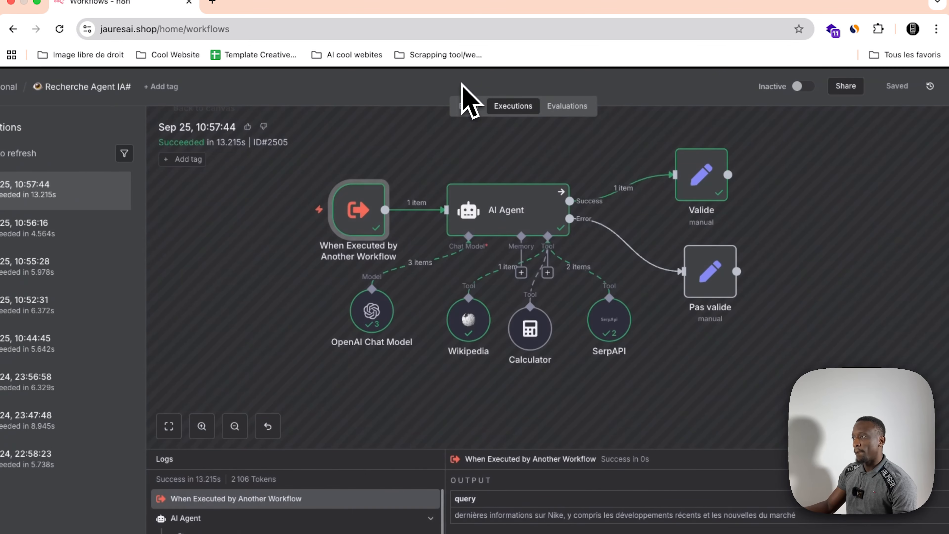
double_click(362, 216)
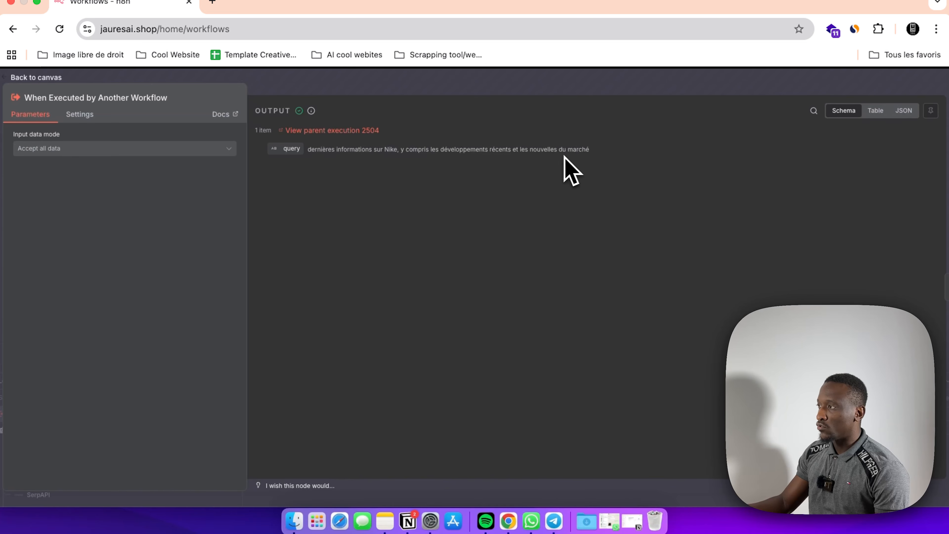
click(553, 88)
Step: Examine the Wikipedia tool's input query and response in the research agent's run
scroll(542, 258, right, 1)
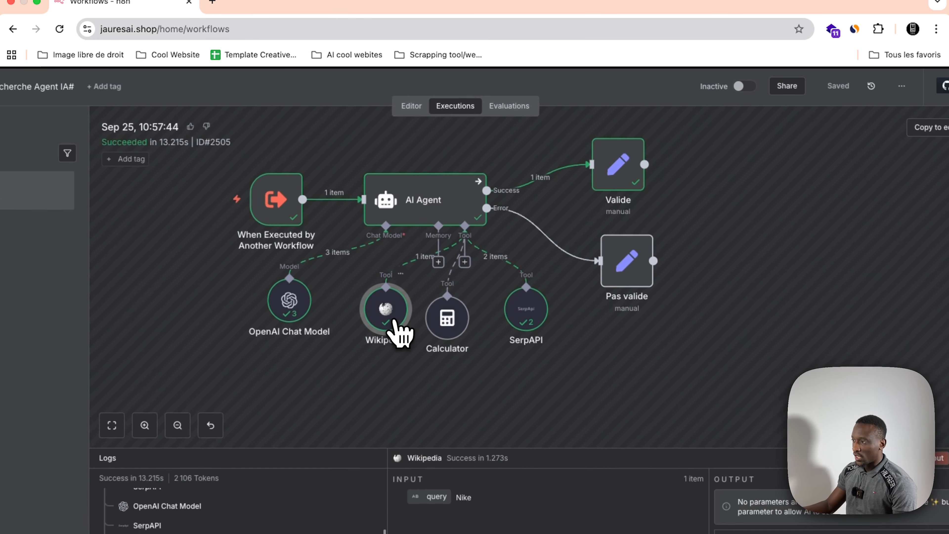
double_click(428, 273)
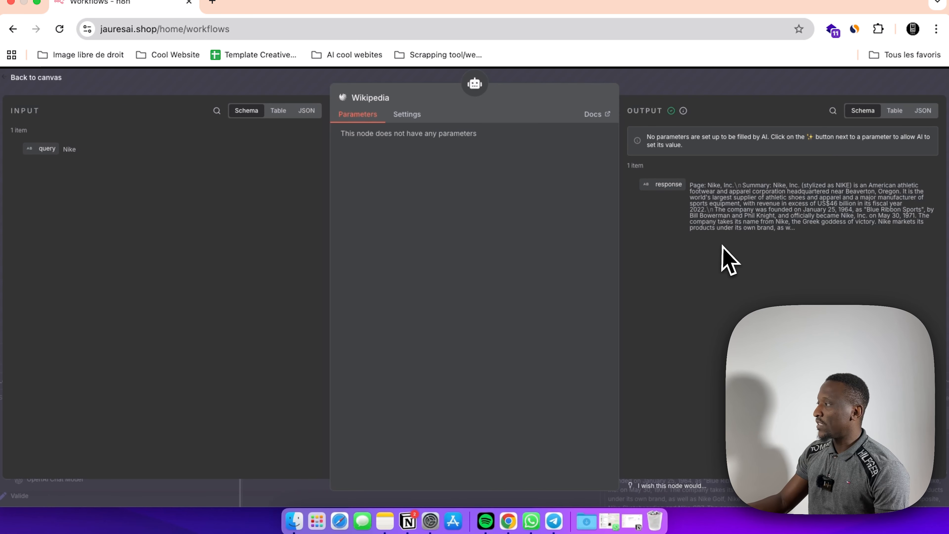
click(595, 84)
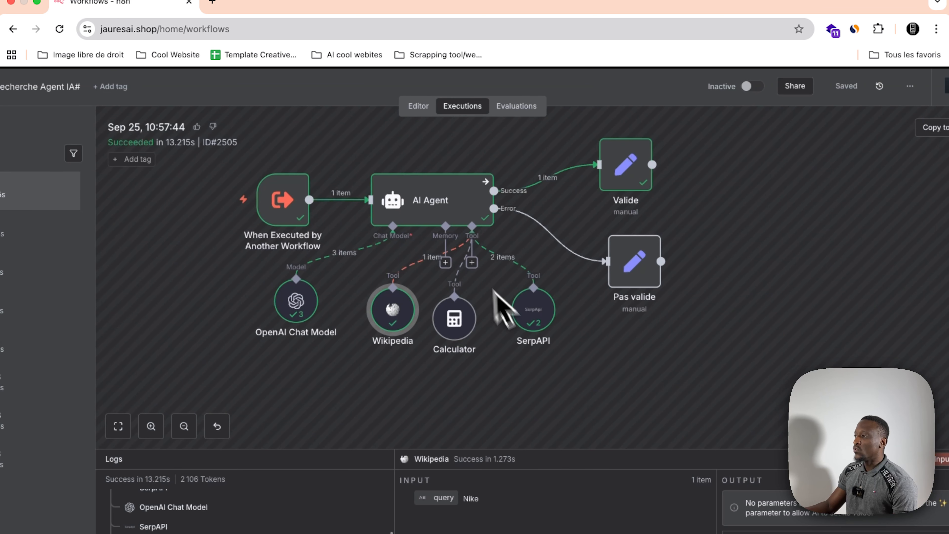
Step: Examine the SerpAPI tool's run data and response, then return to the execution canvas
click(528, 331)
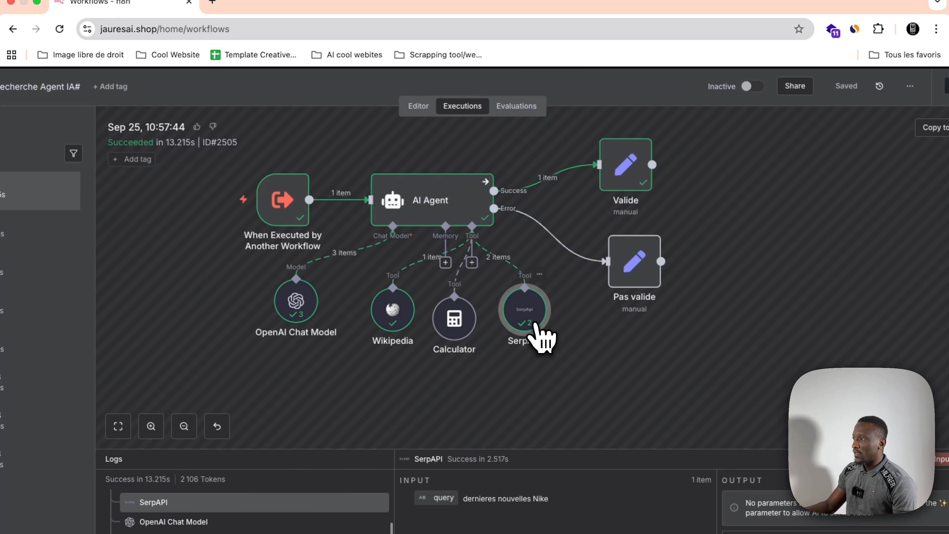
double_click(530, 326)
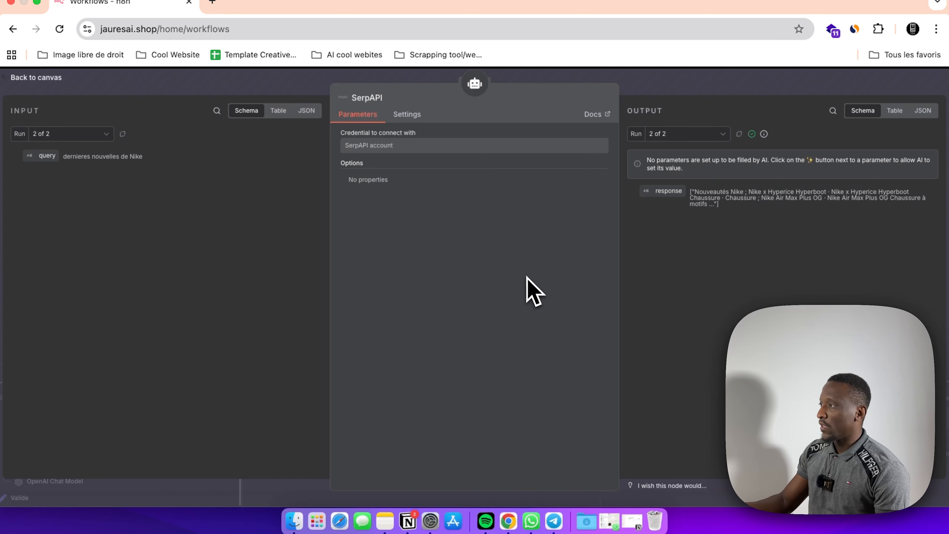
click(541, 77)
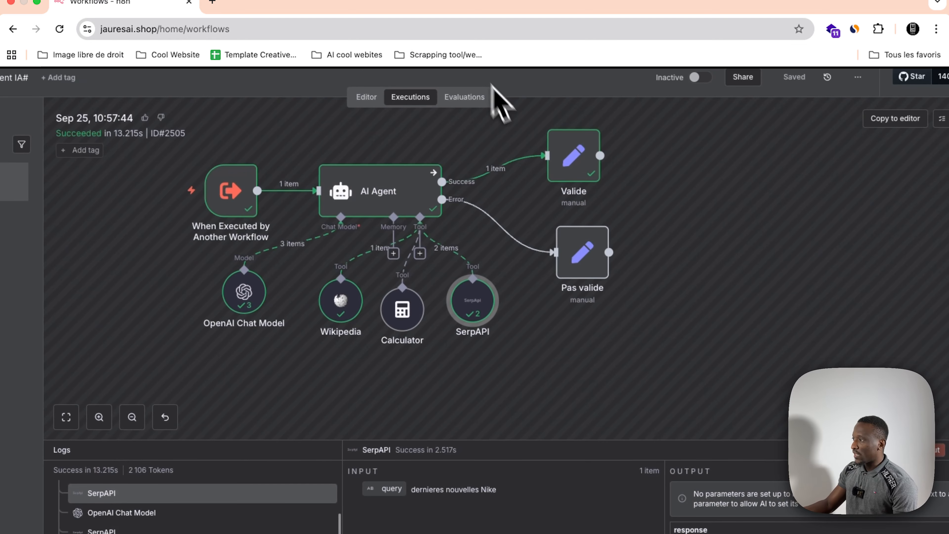
Step: Review the second SerpAPI run's response and the Valide node's data in the research agent's execution
double_click(471, 318)
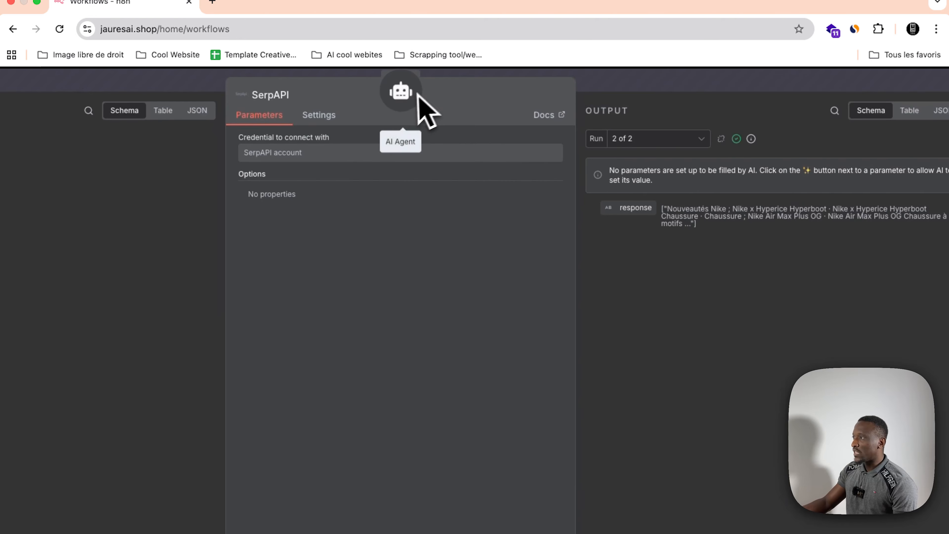
click(561, 80)
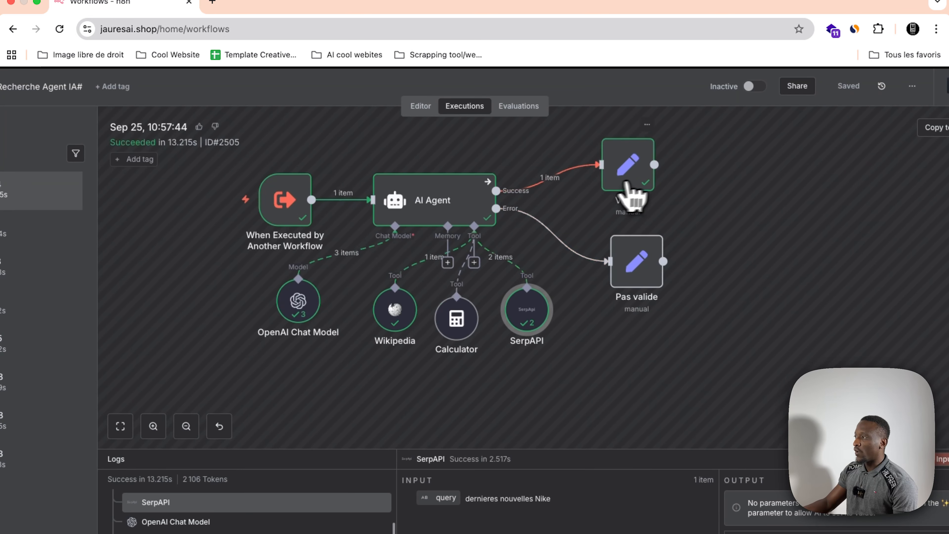
double_click(646, 189)
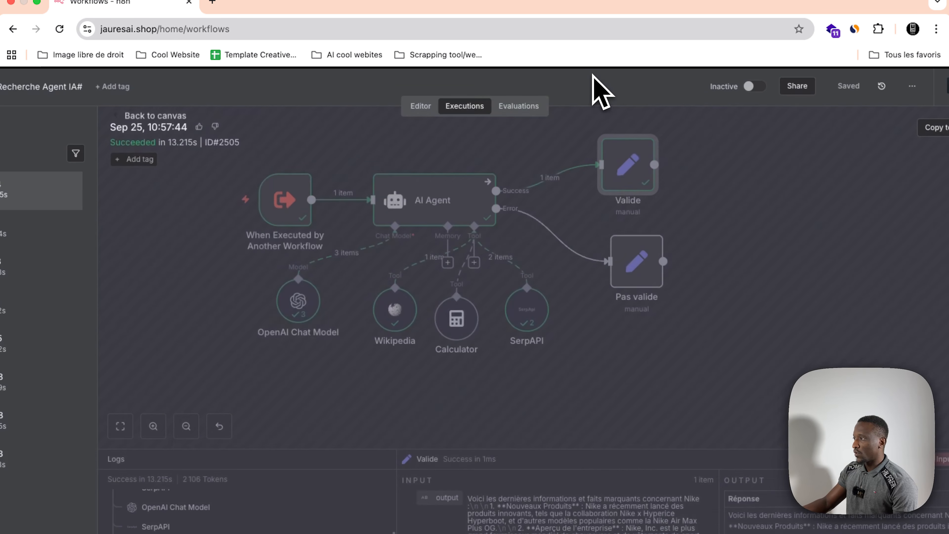
click(599, 92)
Step: Realign the Wikipedia, SerpAPI, Calculator and OpenAI Chat Model nodes in one row beneath the AI Agent on the execution canvas
click(393, 321)
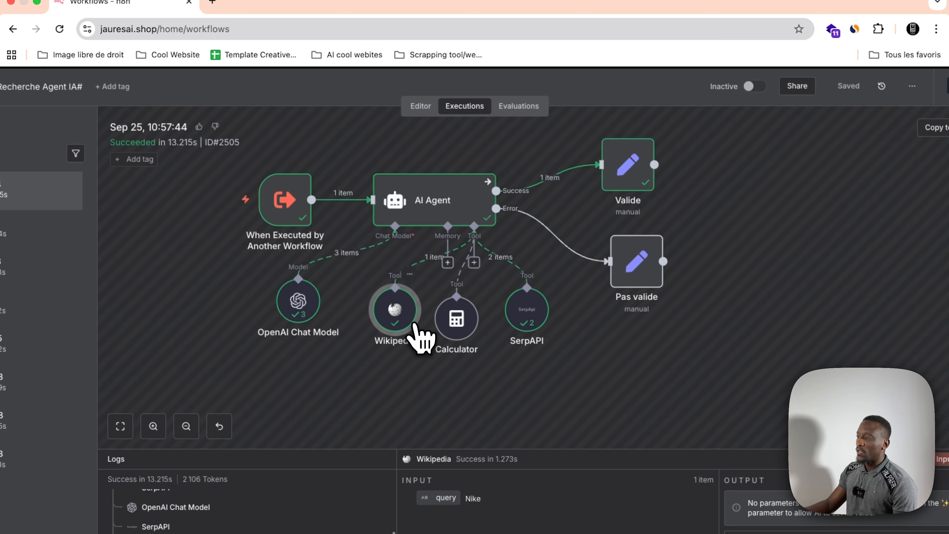
drag(407, 316, 407, 334)
drag(534, 331, 543, 348)
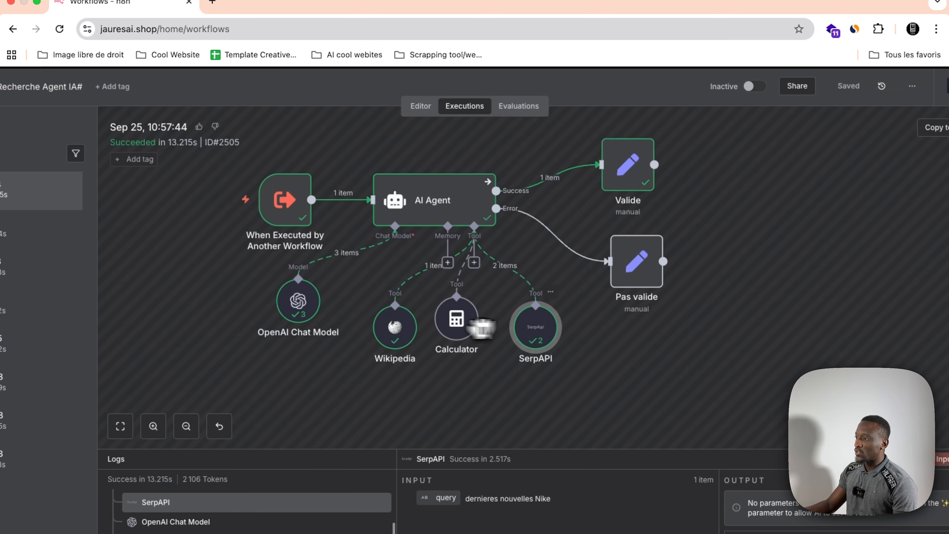
drag(451, 325, 459, 333)
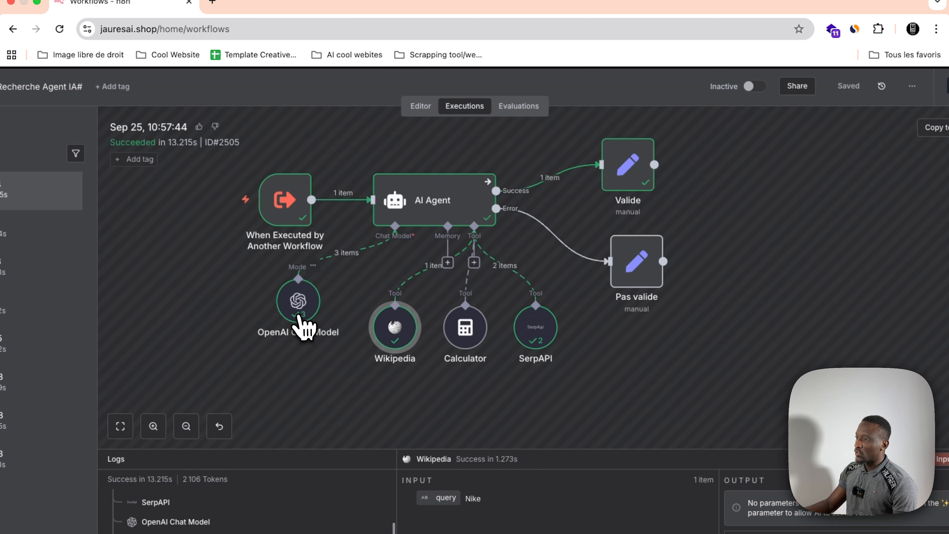
drag(295, 319, 304, 337)
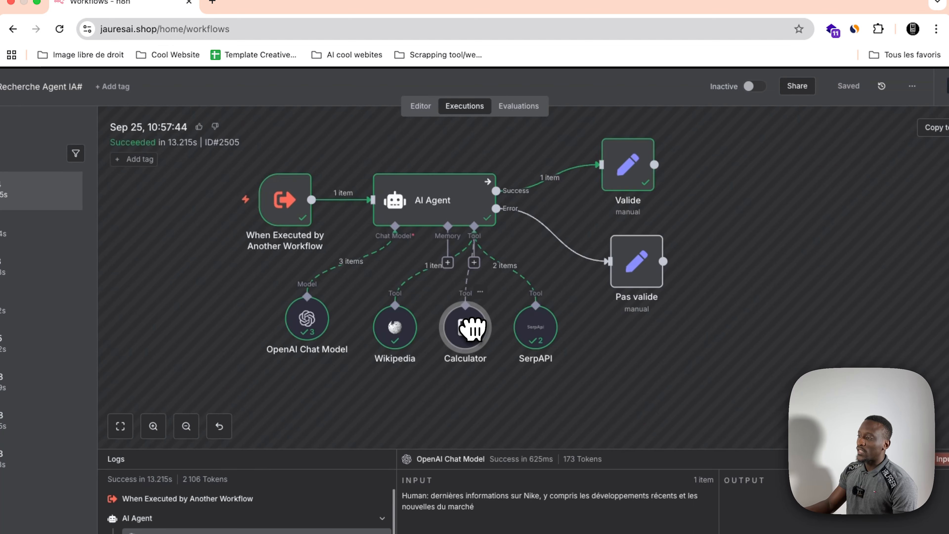
Step: Compare the responses of the SerpAPI and Wikipedia tools in the research agent's run
drag(538, 330, 546, 338)
double_click(546, 345)
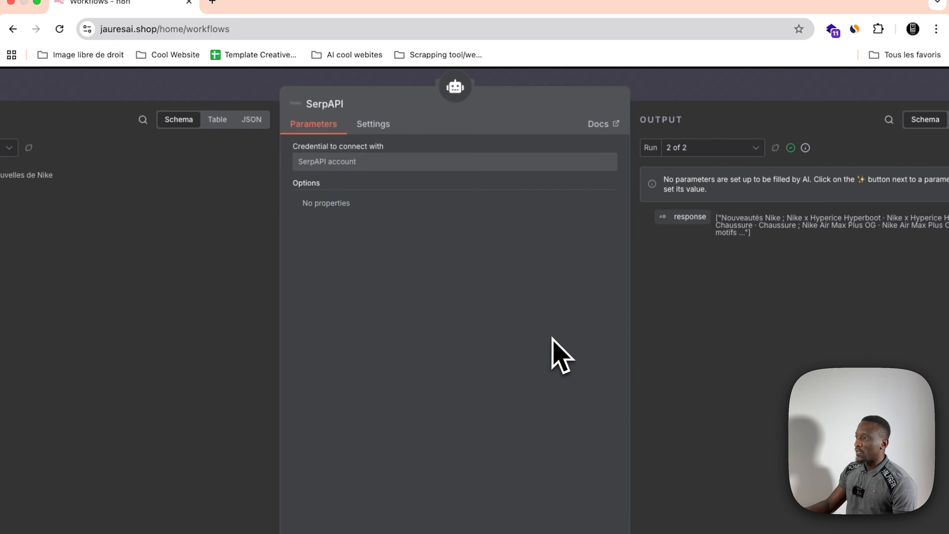
click(669, 91)
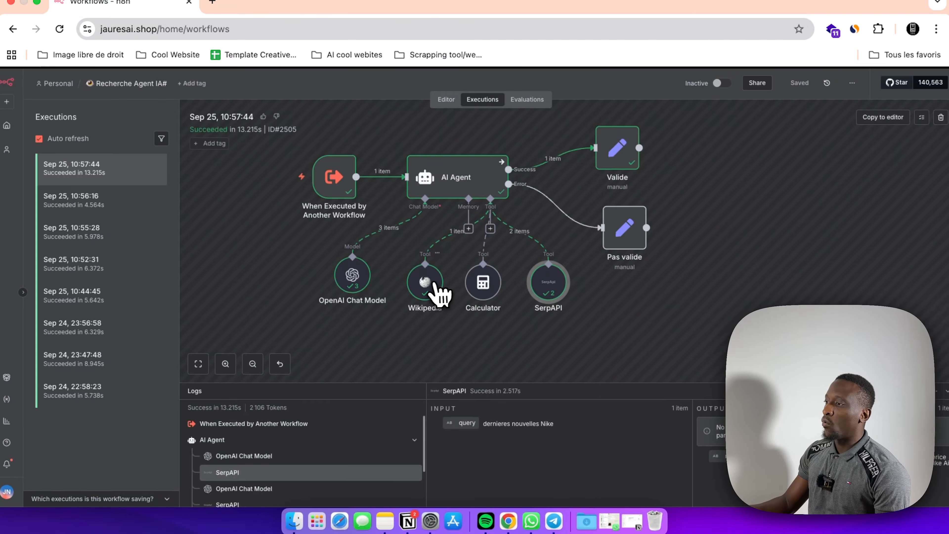
double_click(433, 321)
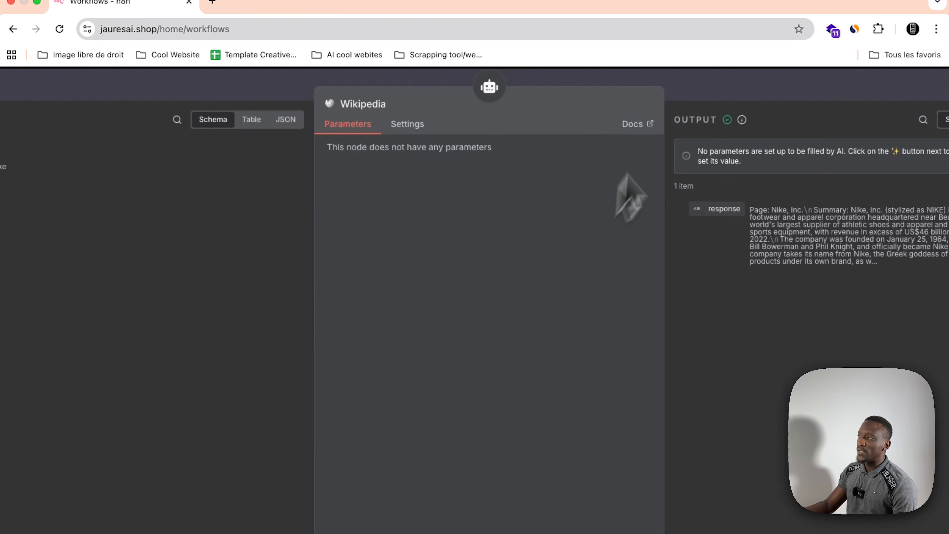
click(683, 77)
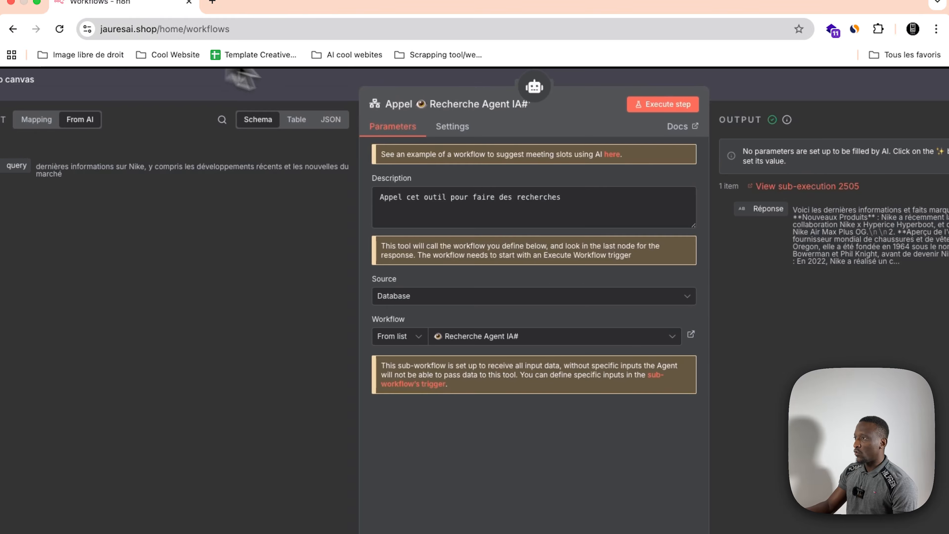
Step: Return to the Assistant 2.0 workflow, execute it and send "Peux-tu récupérer les informations dans mes projets ?" to the Assistant perso bot in Telegram
click(349, 99)
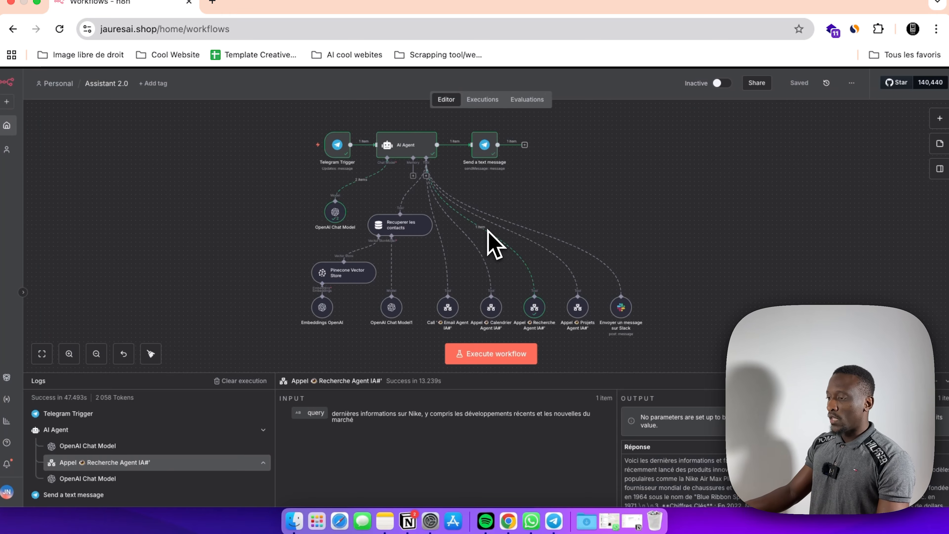
click(492, 355)
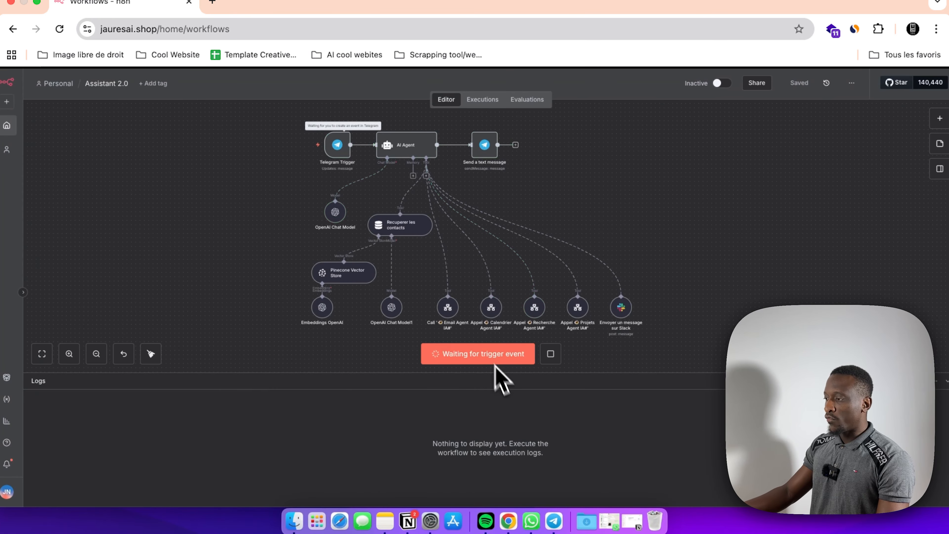
click(565, 500)
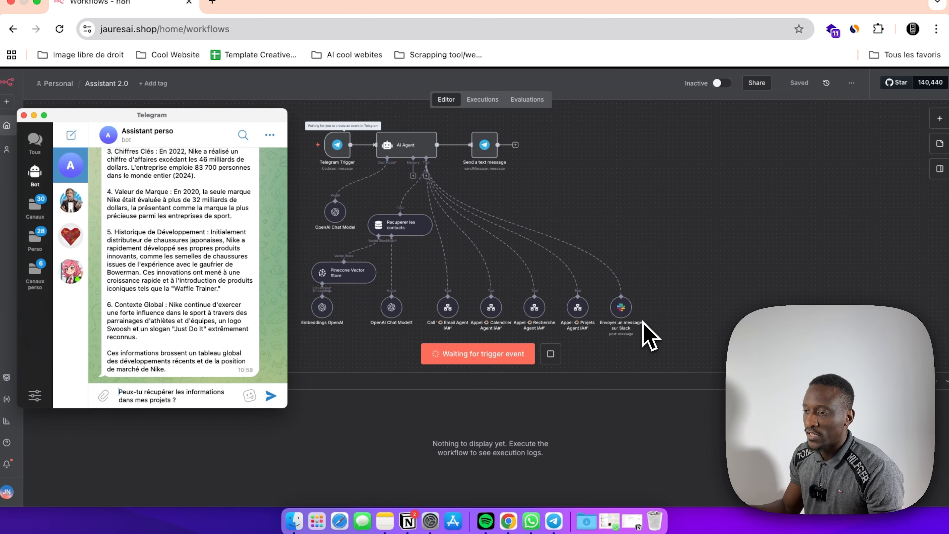
key(Return)
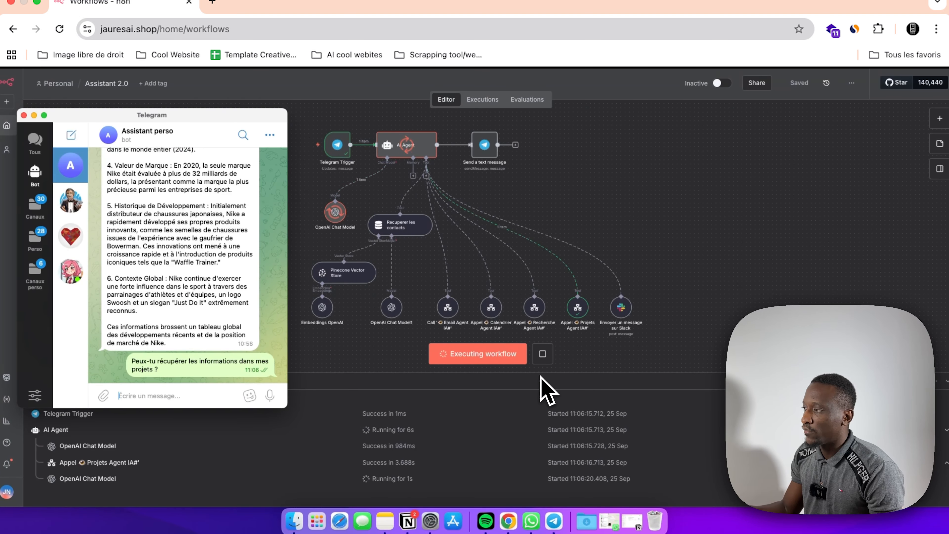
Step: Read the bot's project list in Telegram, compare it with the Projets spreadsheet and return to the workflow
scroll(187, 258, up, 10)
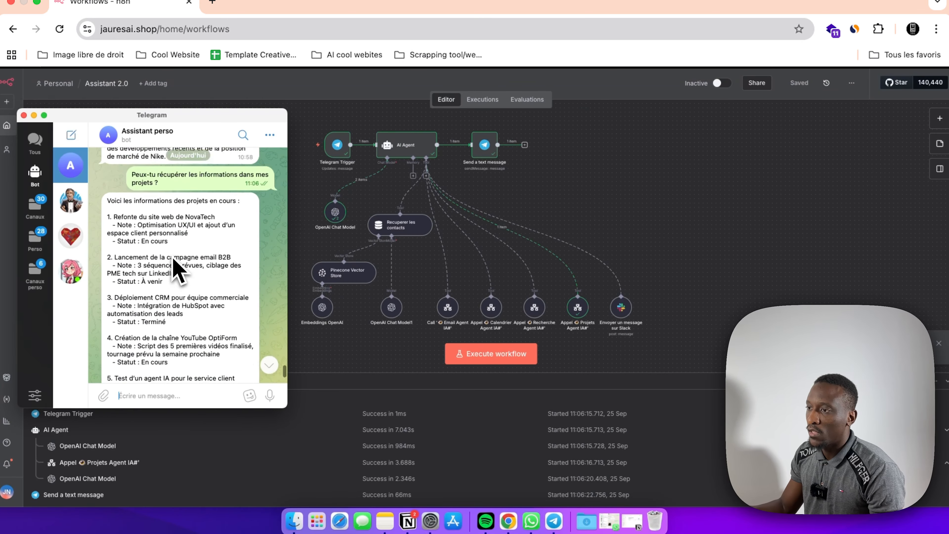
scroll(179, 272, down, 1)
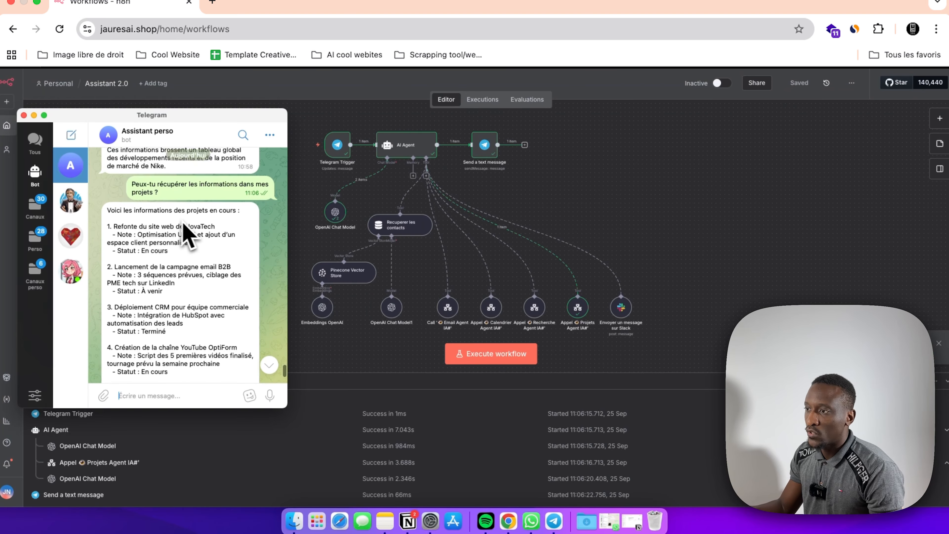
scroll(194, 246, down, 8)
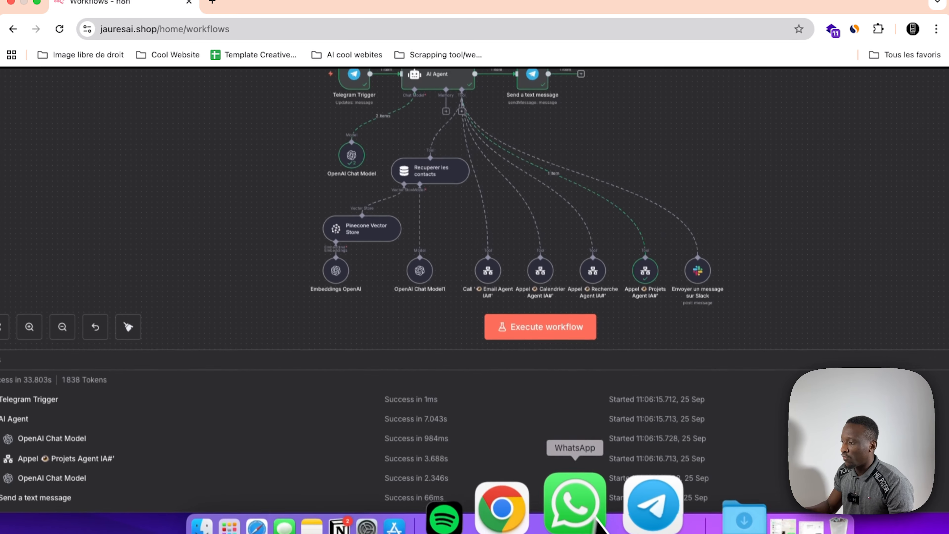
click(608, 501)
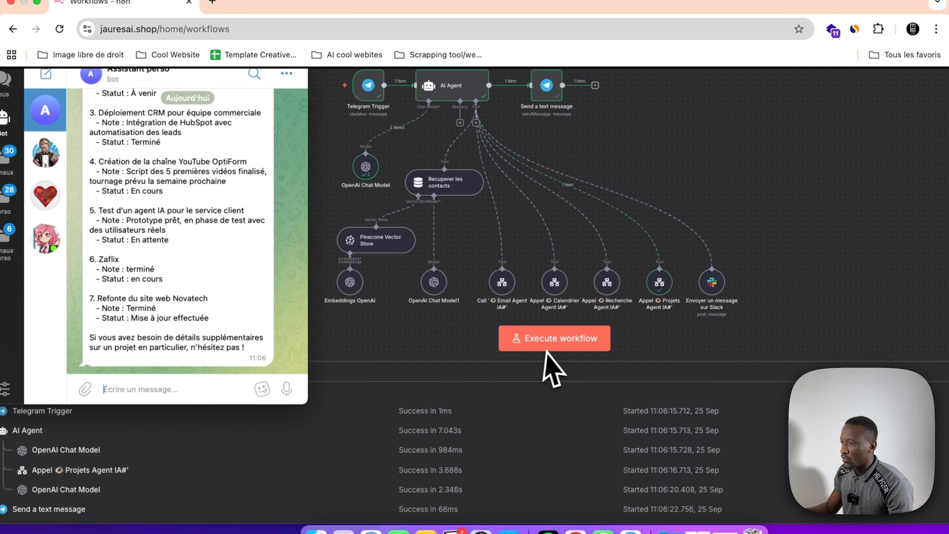
Step: Open the sub-execution of the Projets Agent IA# tool call from the Assistant 2.0 workflow
click(654, 287)
double_click(653, 288)
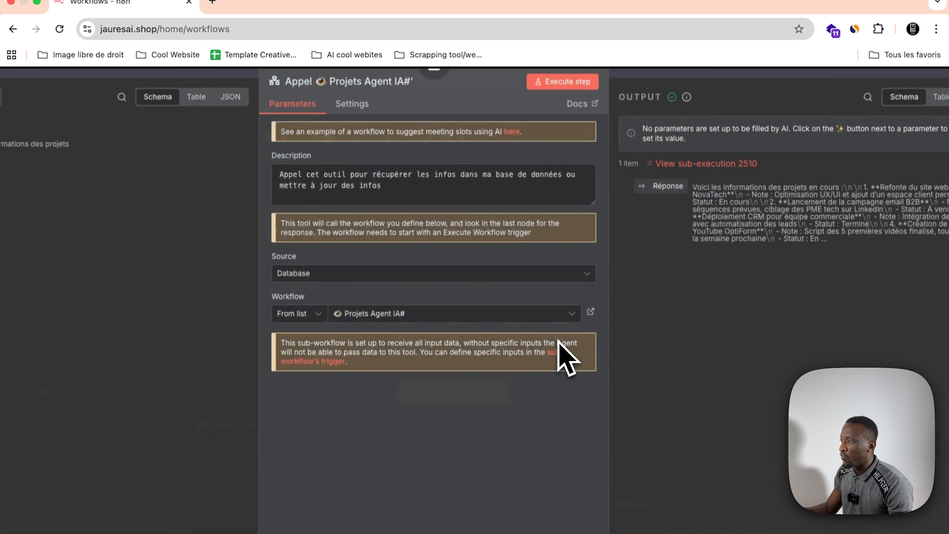
click(729, 164)
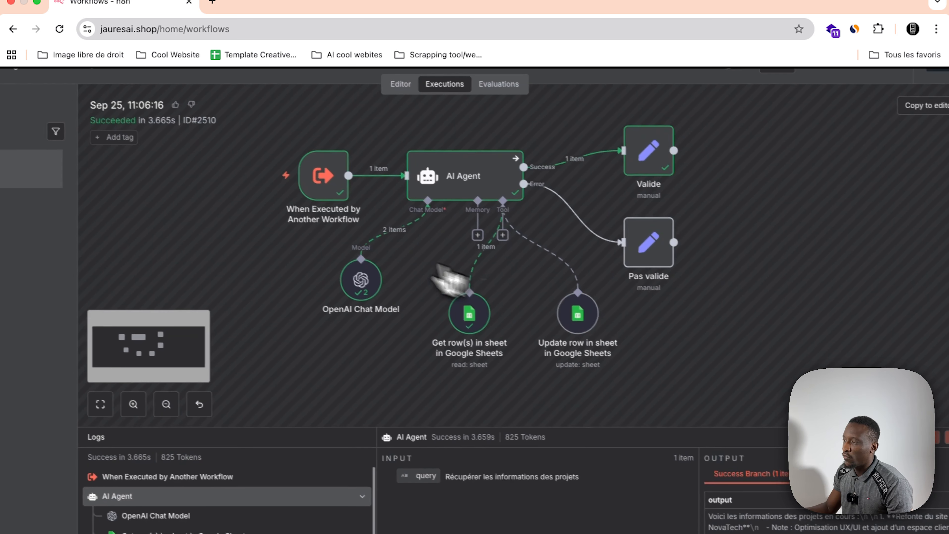
Step: Examine the query received by the When Executed by Another Workflow trigger and the AI Agent's prompt and output in the Projets Agent IA# run
double_click(352, 204)
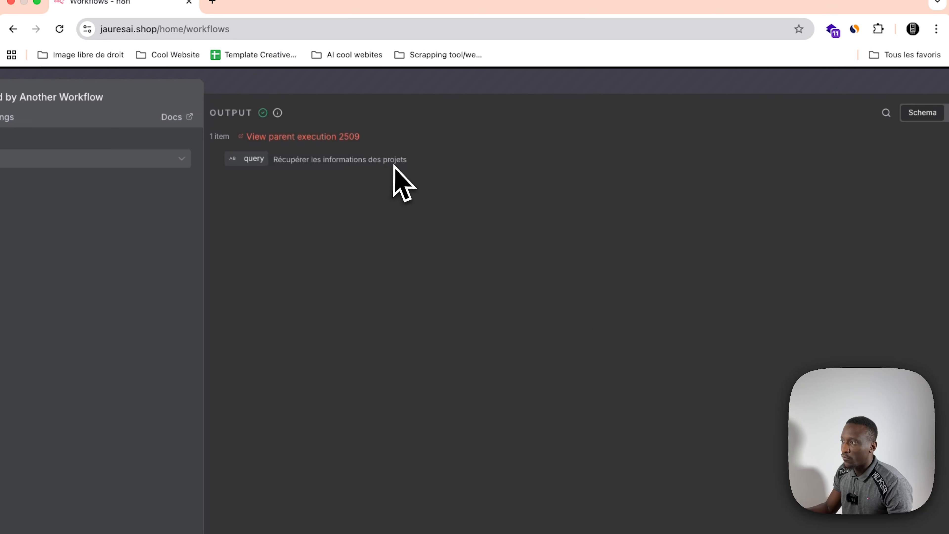
click(491, 84)
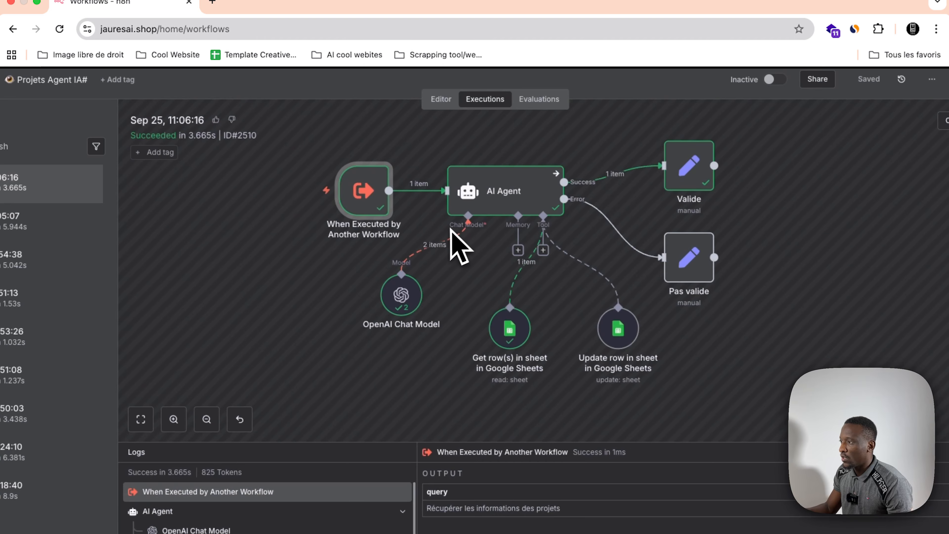
scroll(455, 236, right, 2)
double_click(449, 215)
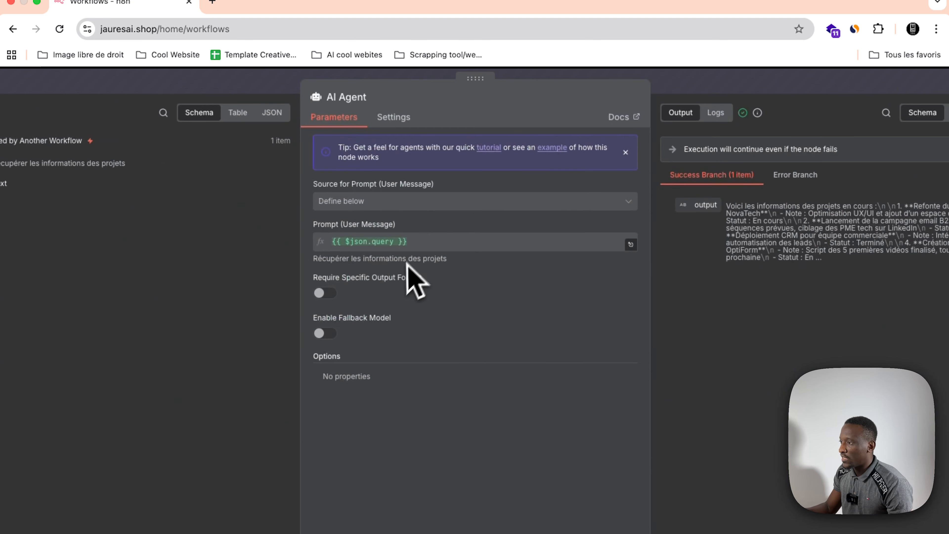
click(677, 84)
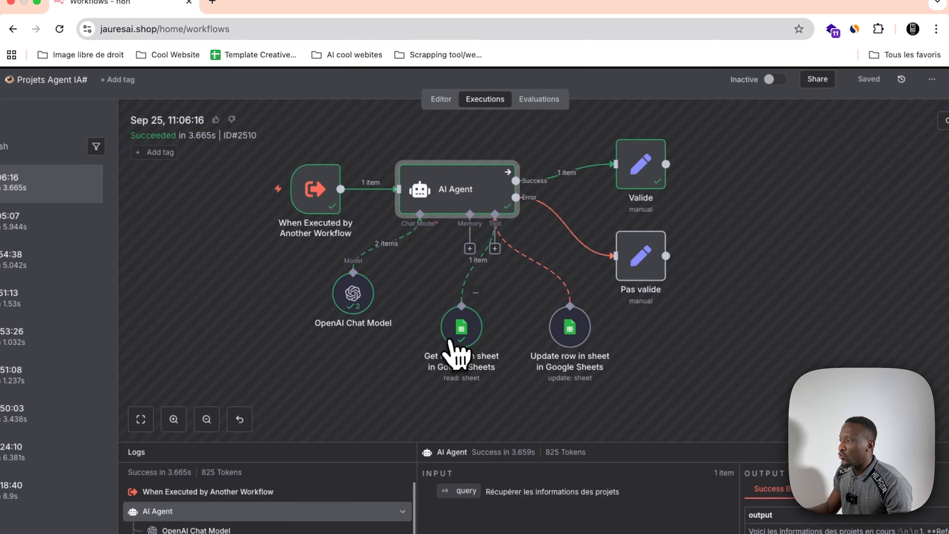
Step: Examine the parameters and returned rows of the Get row(s) in sheet in Google Sheets tool
click(456, 325)
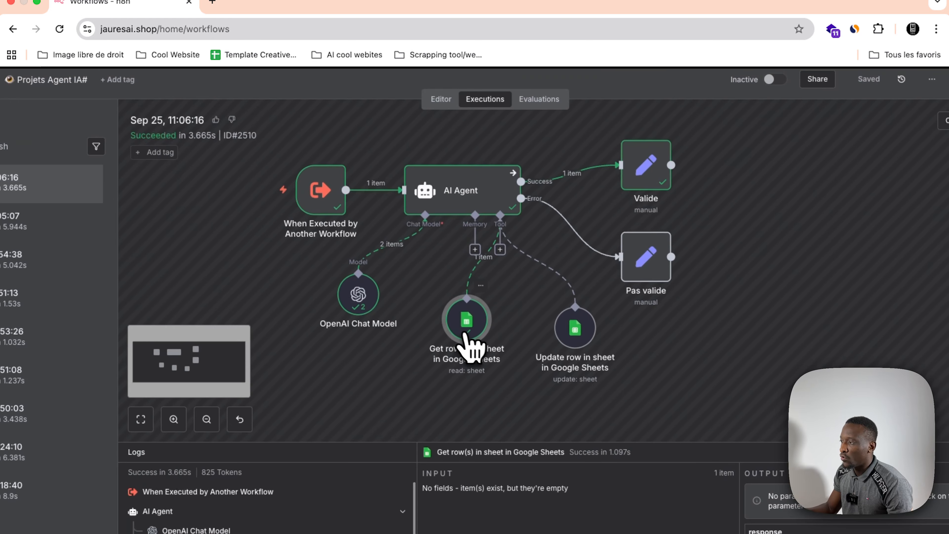
double_click(471, 334)
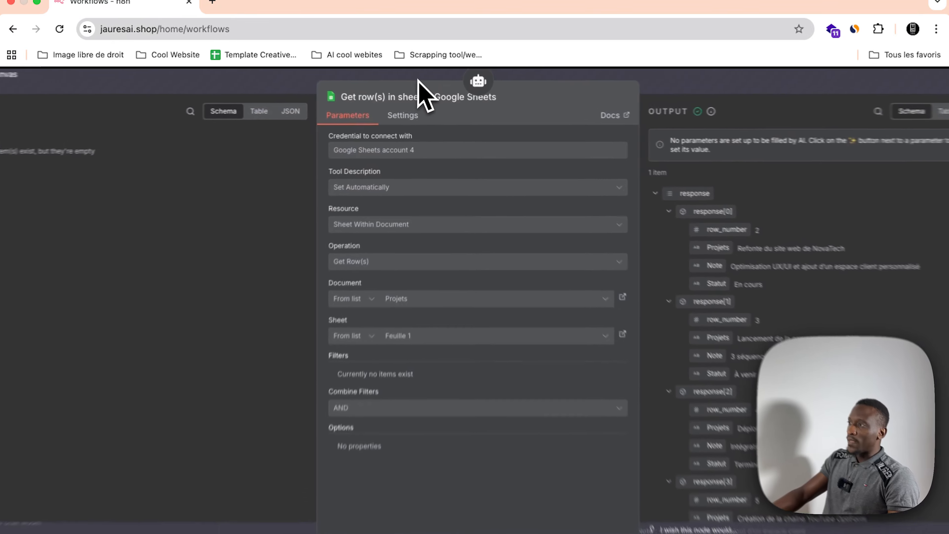
click(425, 77)
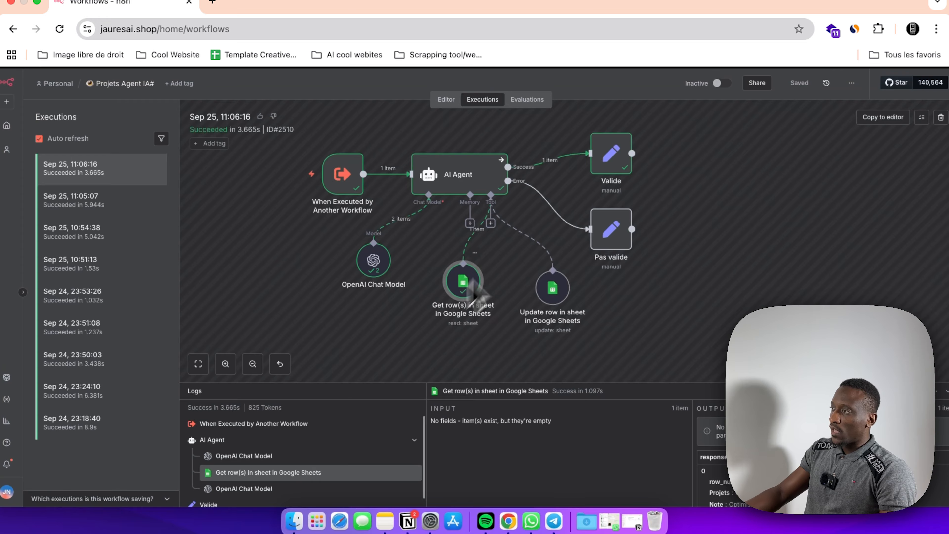
Step: Examine the Valide node and the second OpenAI Chat Model run's response in the Projets Agent IA# execution
double_click(613, 157)
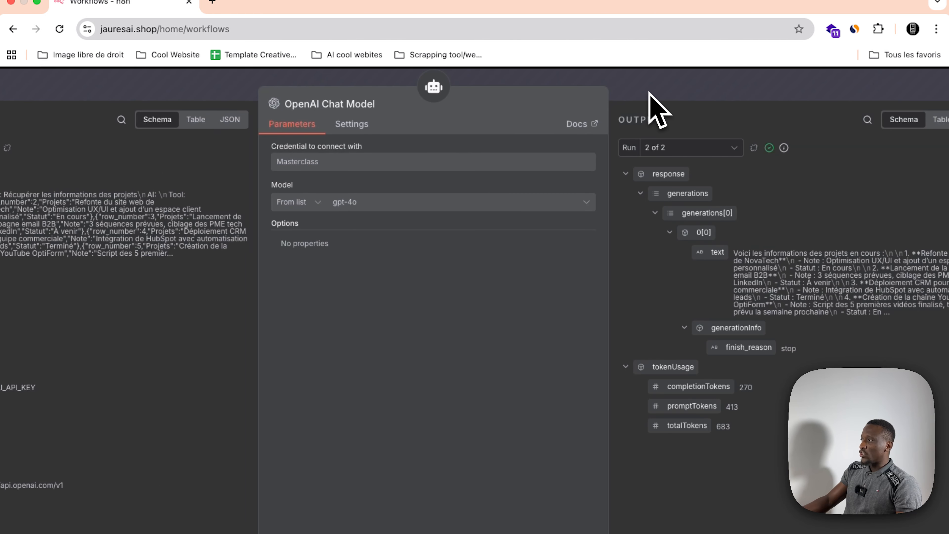
scroll(799, 287, right, 1)
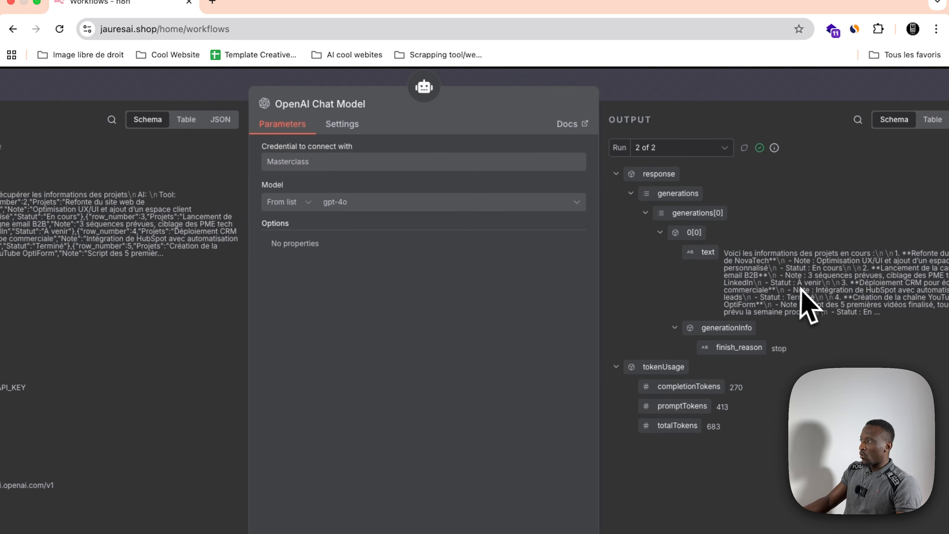
click(654, 96)
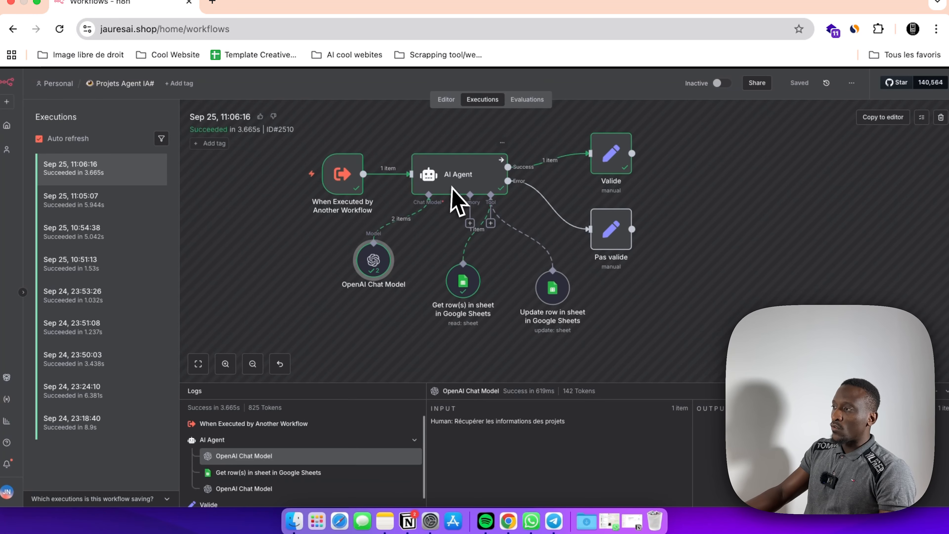
Step: Look through the project agent's run logs and reposition the Update row in sheet in Google Sheets node beneath the AI Agent
scroll(444, 355, down, 2)
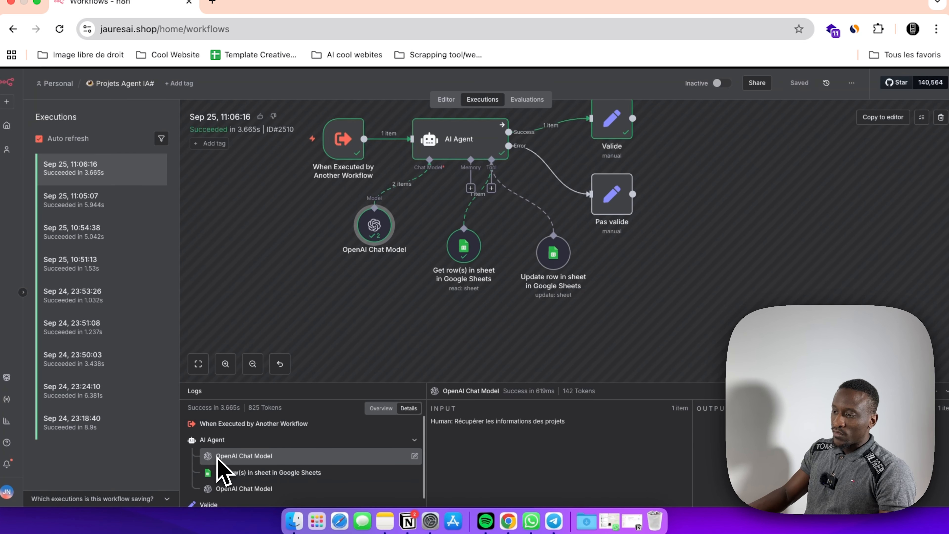
scroll(224, 463, down, 1)
scroll(467, 299, up, 2)
drag(560, 305, 552, 302)
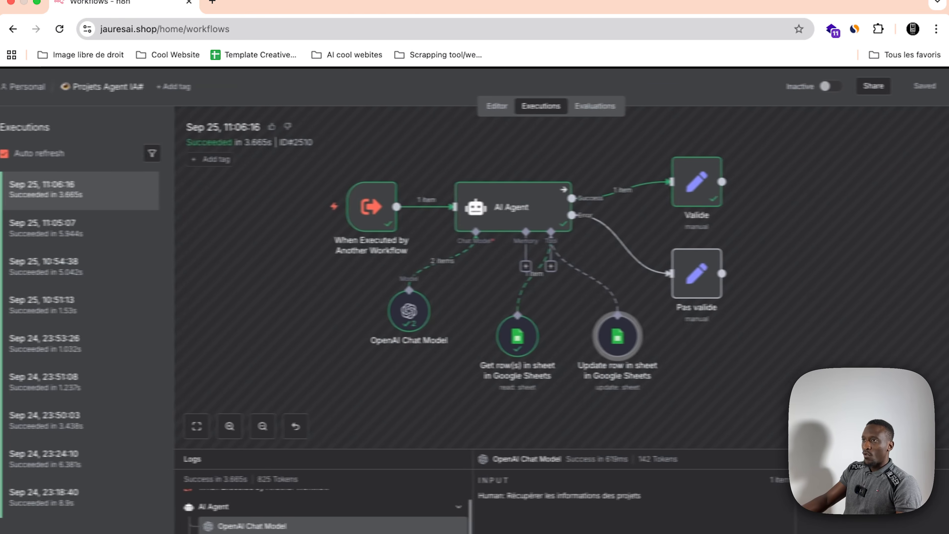
Step: Run the Assistant 2.0 workflow, check the Projets sheet, and send the Telegram bot "Mets à jour la Refonte du site web de NovaTech a terminé"
right_click(102, 2)
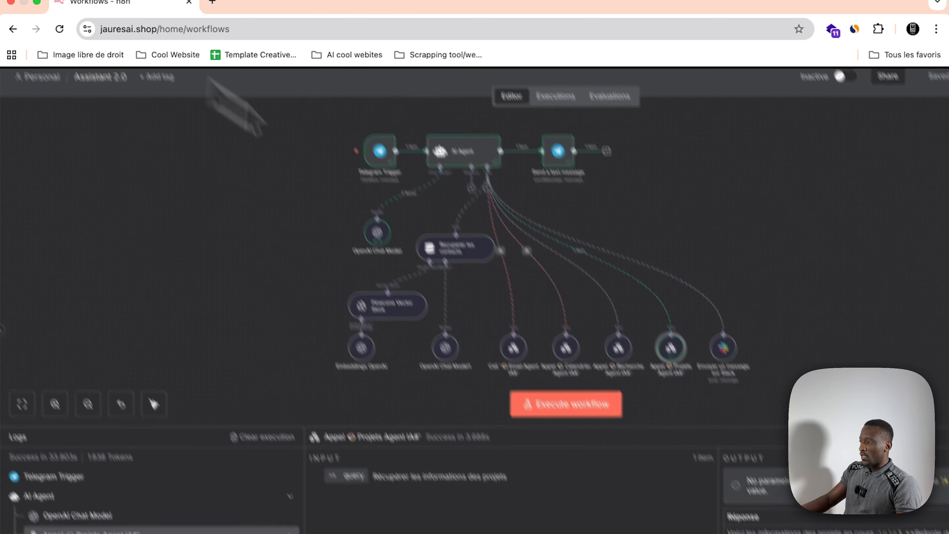
click(602, 510)
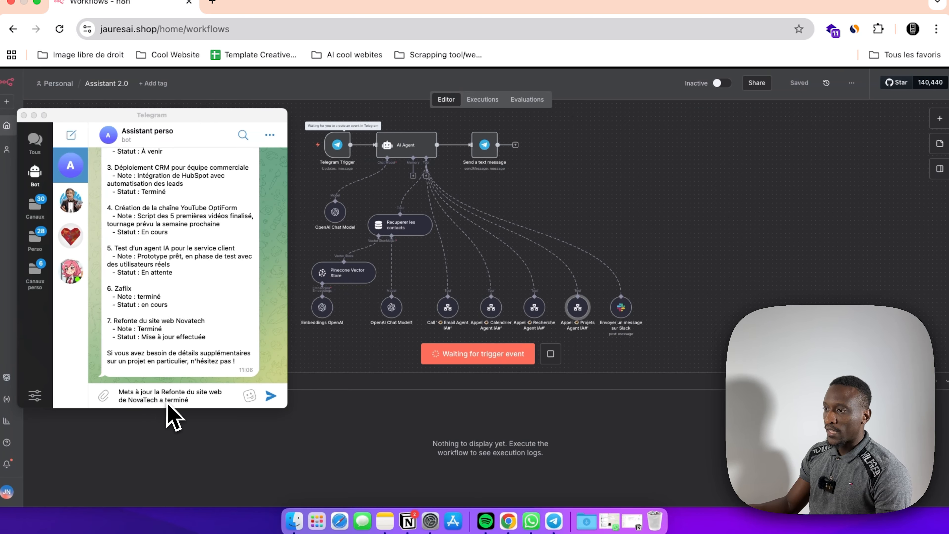
scroll(170, 321, up, 5)
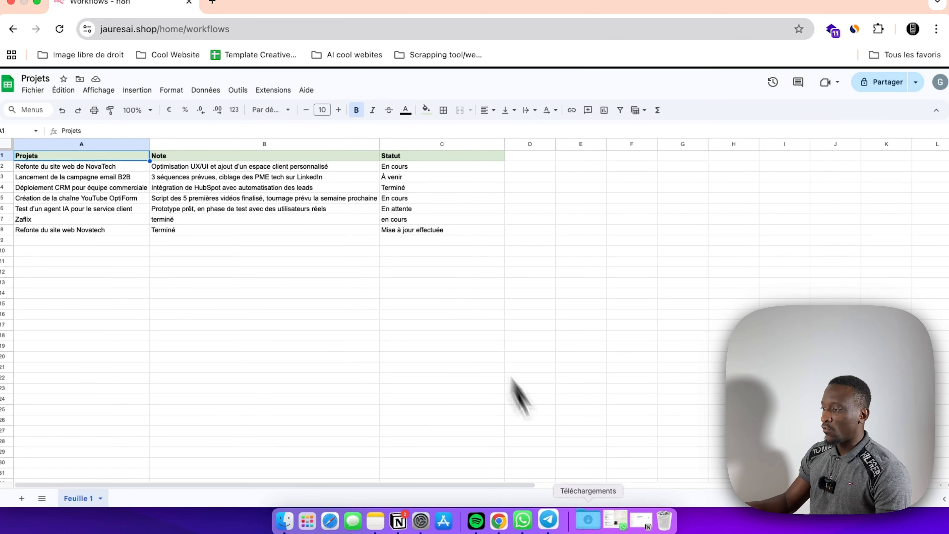
click(553, 521)
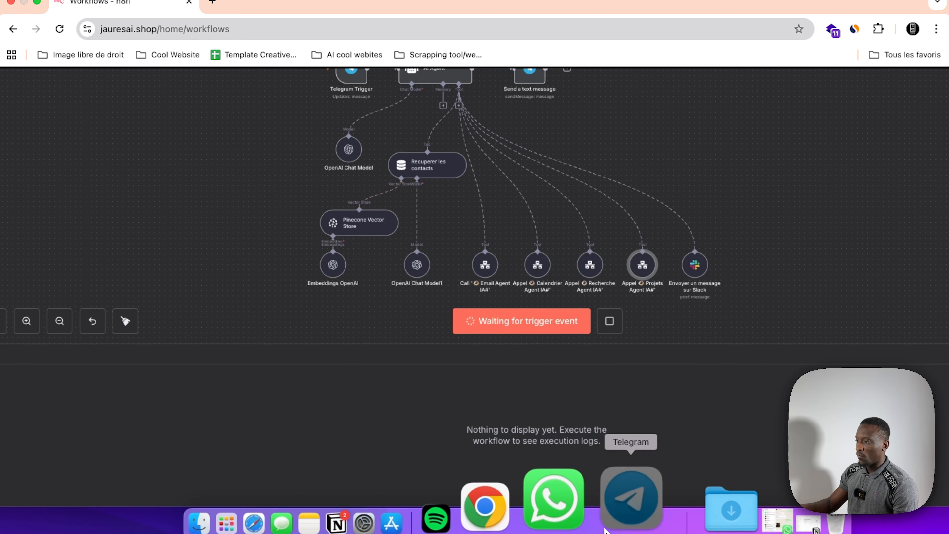
click(635, 501)
scroll(189, 336, down, 5)
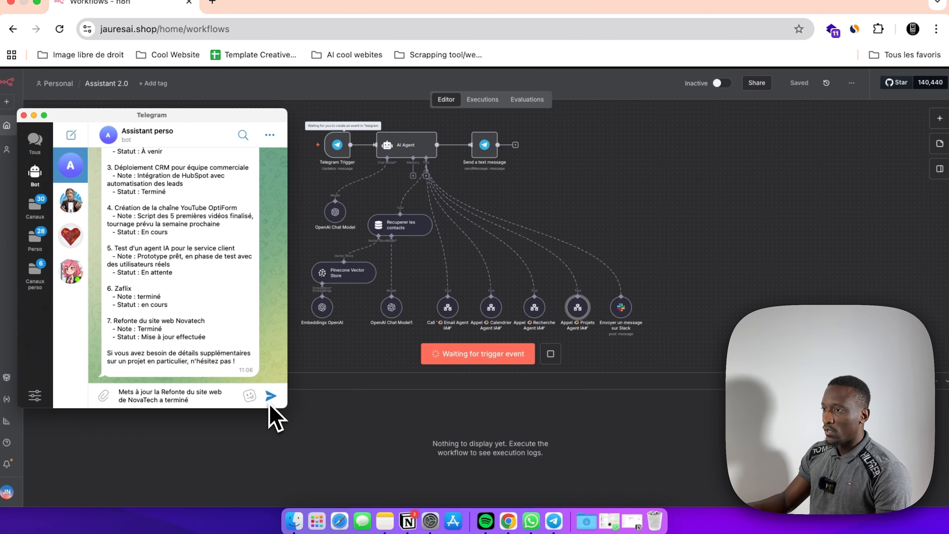
scroll(211, 224, up, 5)
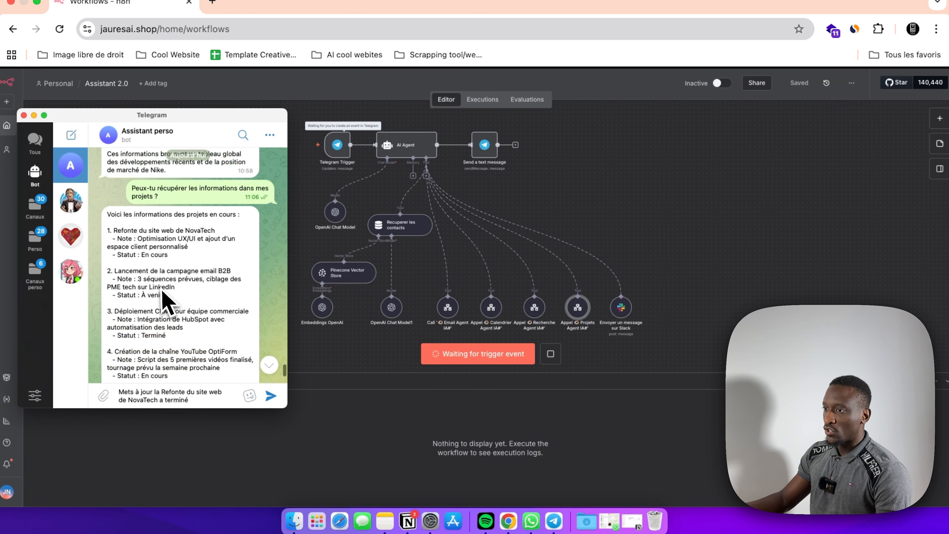
click(270, 395)
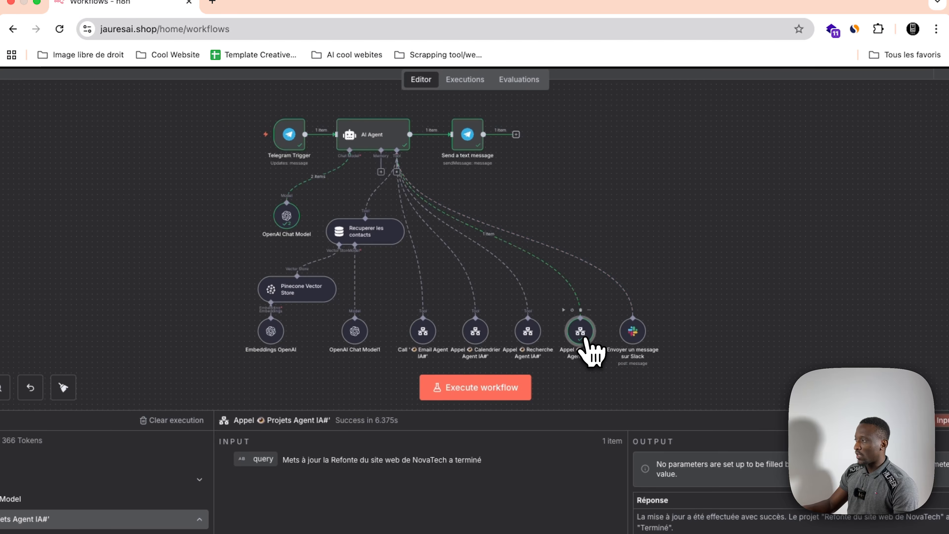
Step: Examine the Projets Agent IA# sub-execution from its tool call, covering the trigger's query and the Update row in sheet in Google Sheets tool
double_click(585, 339)
click(734, 162)
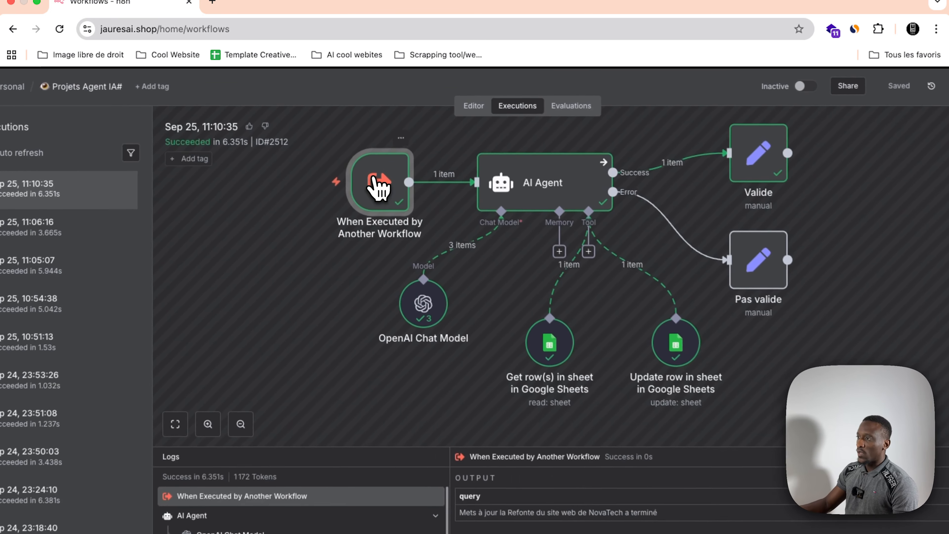
double_click(374, 175)
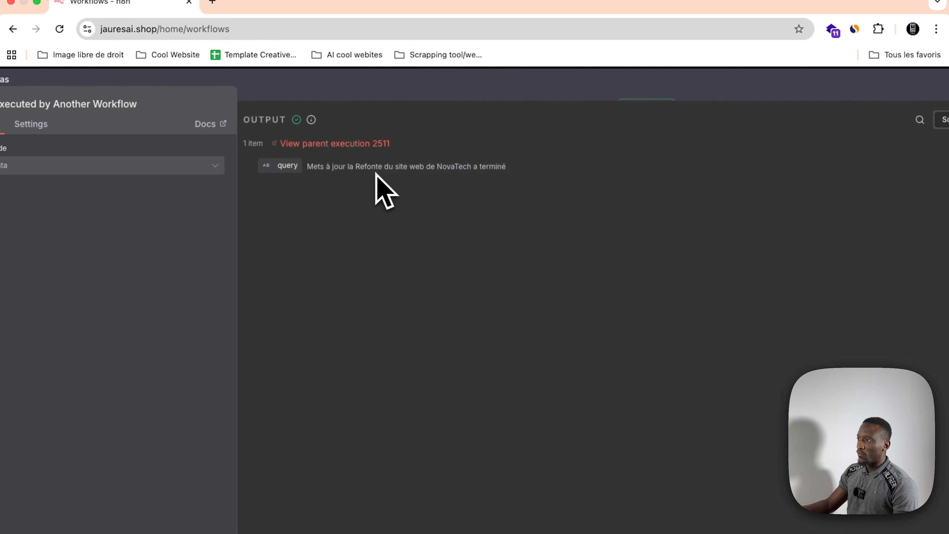
click(477, 77)
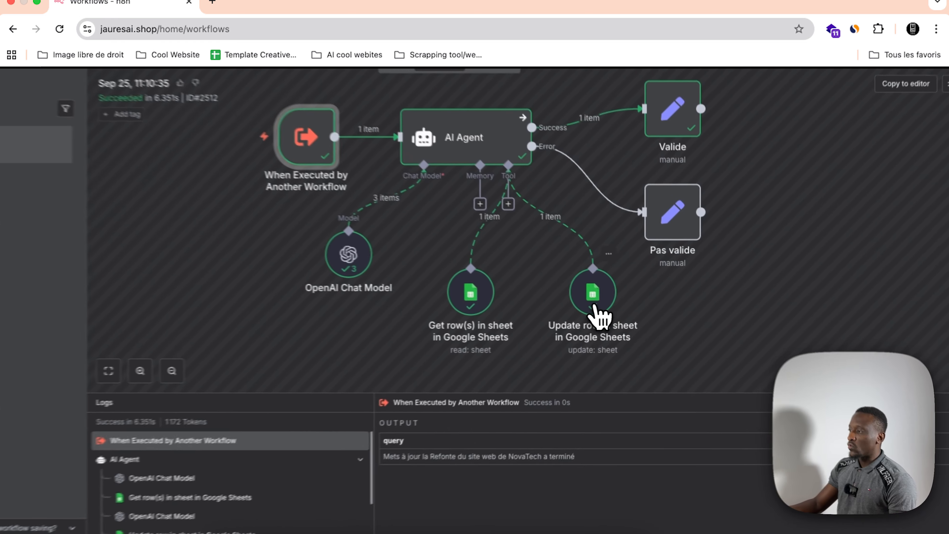
click(614, 299)
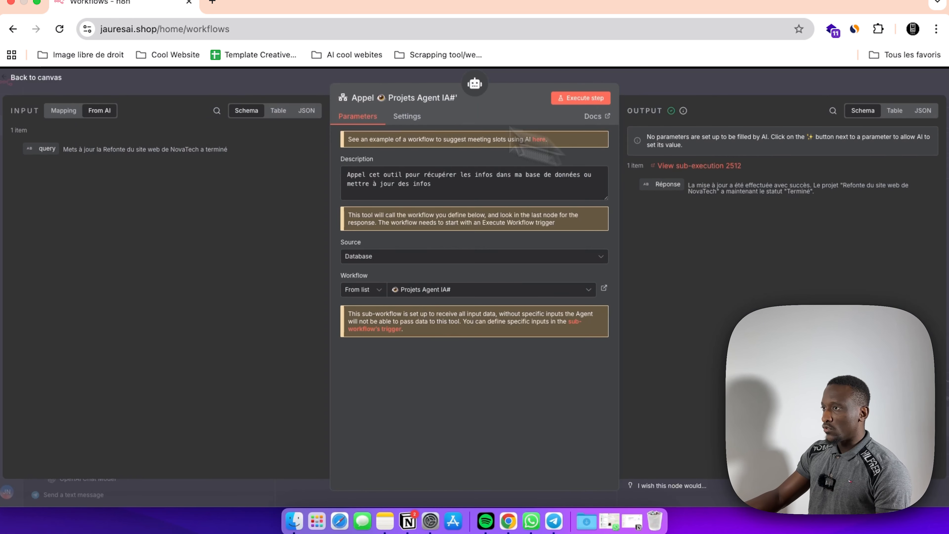
key(Escape)
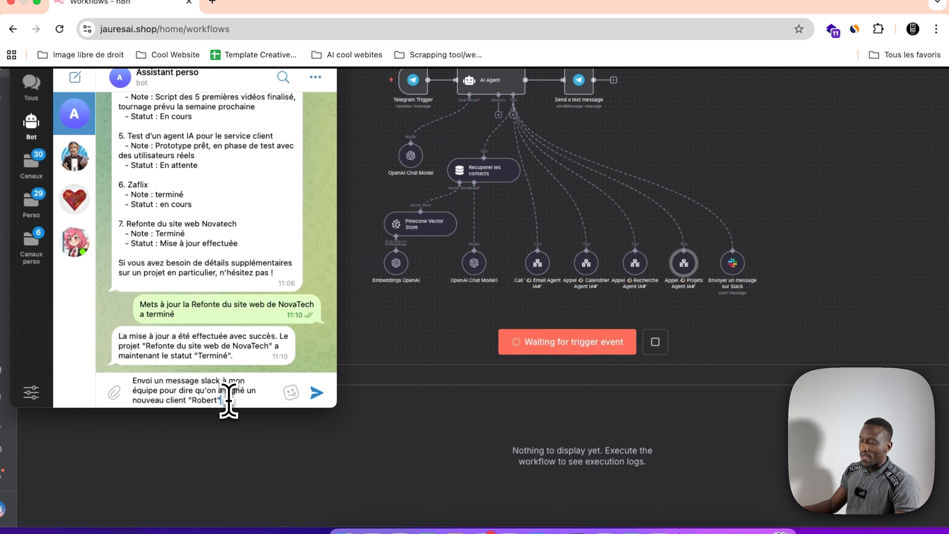
Step: Send the Telegram bot a request to announce a newly signed client to the team on Slack, and check the tous-ia channel
click(316, 394)
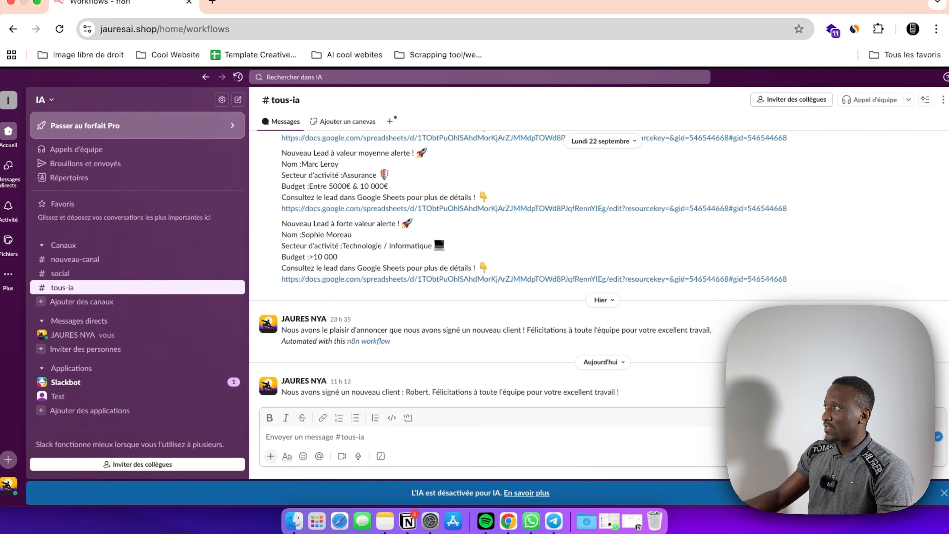
click(209, 3)
scroll(561, 269, right, 1)
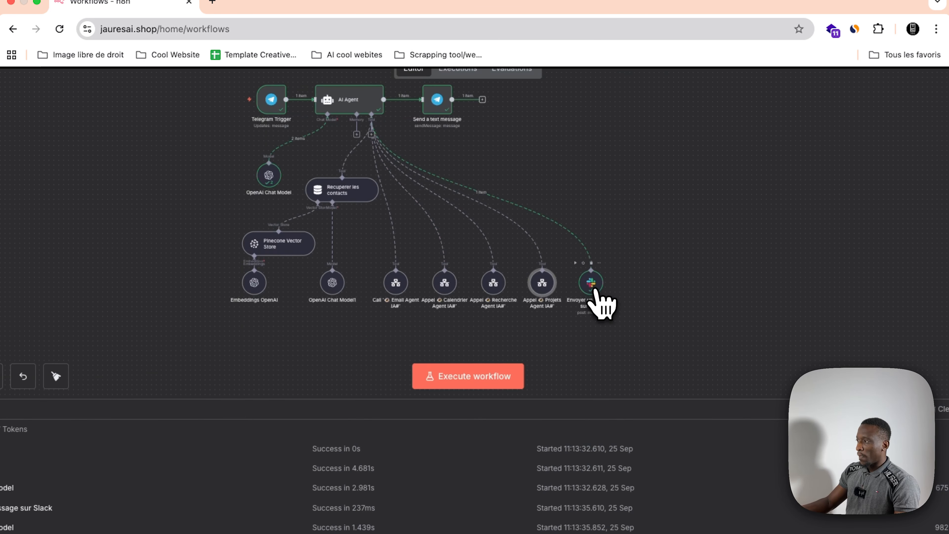
Step: Examine the Envoyer un message sur Slack tool's input message, channel settings, $fromAI message text expression and output
double_click(594, 290)
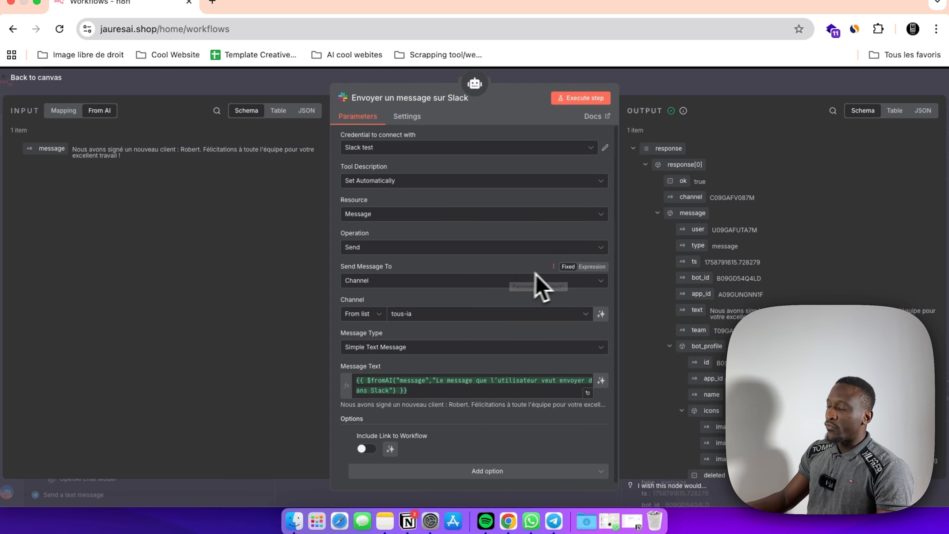
scroll(393, 316, up, 1)
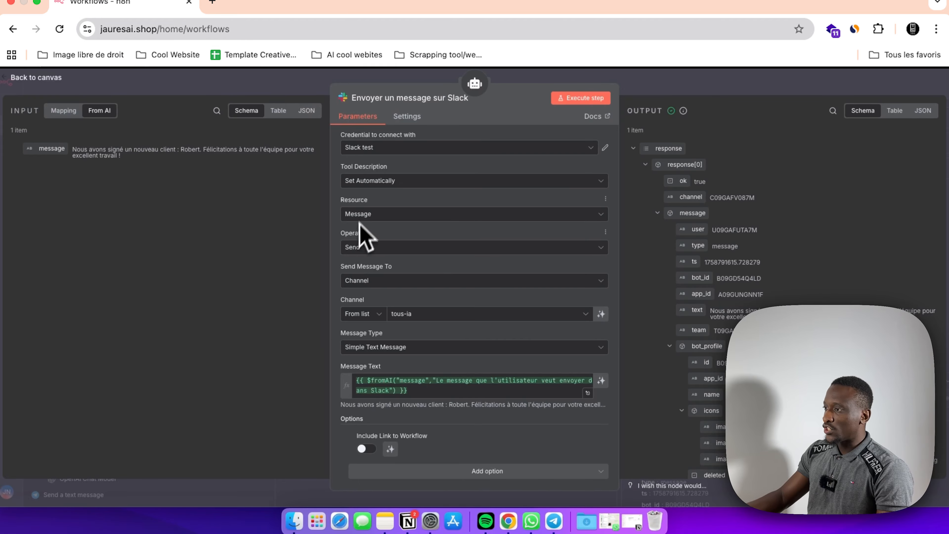
scroll(365, 393, down, 1)
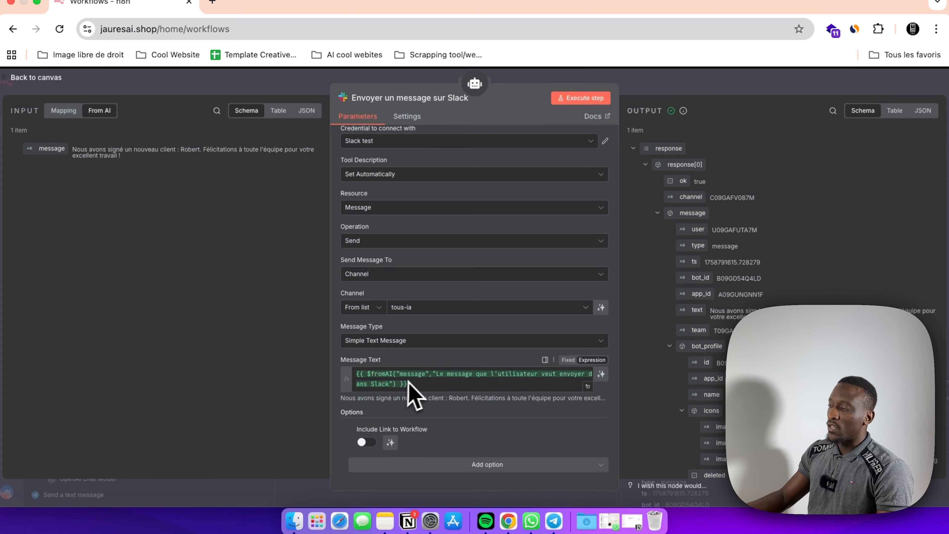
click(592, 78)
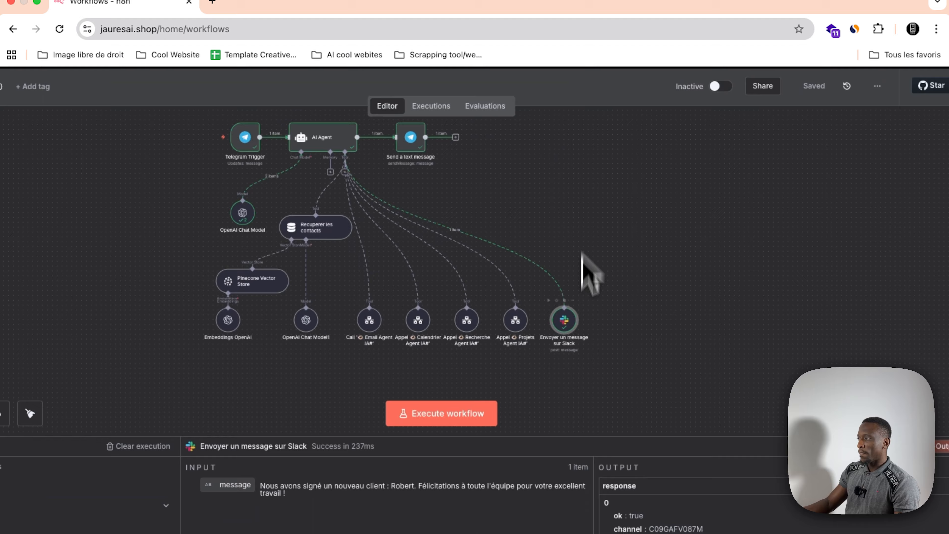
Step: Read through the general presentation and activities sections of the NEOTECH FRANCE – Profil d'entreprise document in Google Docs
scroll(575, 299, up, 1)
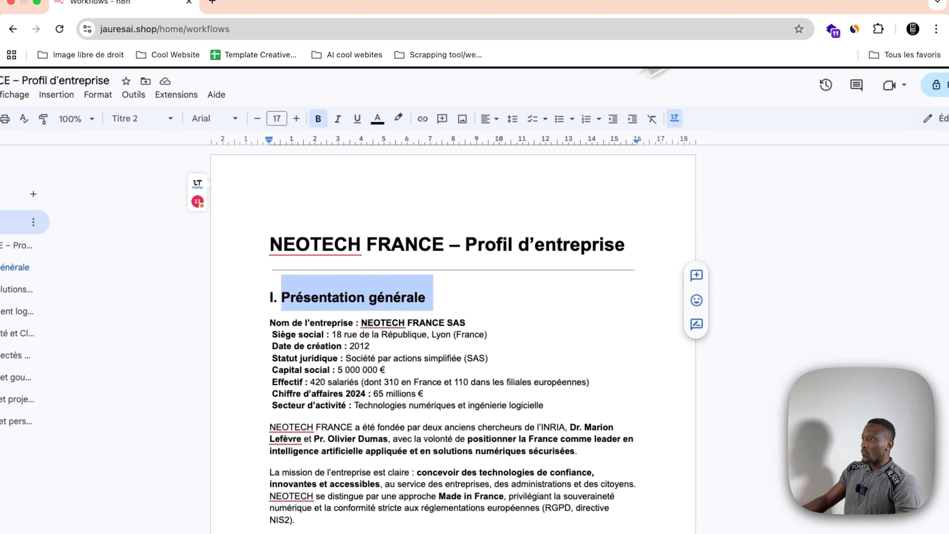
scroll(308, 234, down, 5)
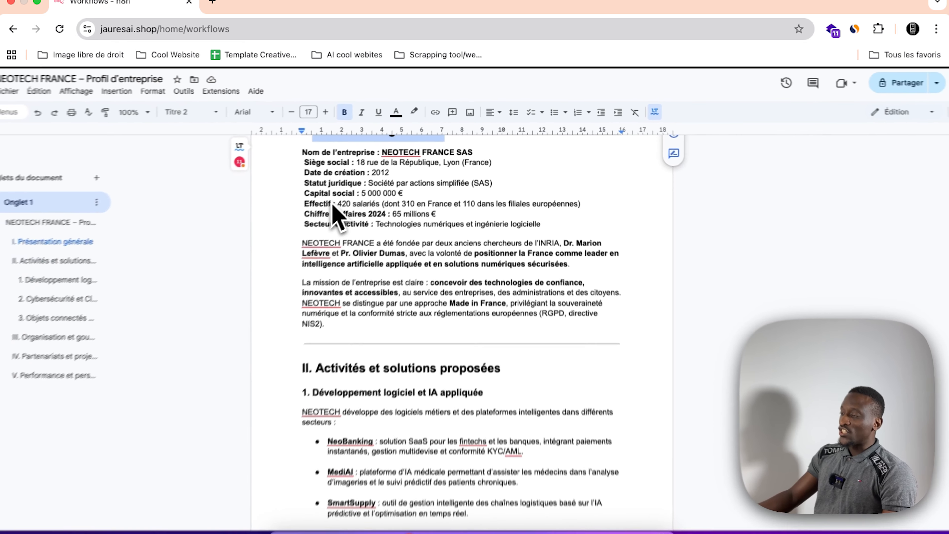
scroll(333, 215, down, 5)
scroll(336, 213, up, 10)
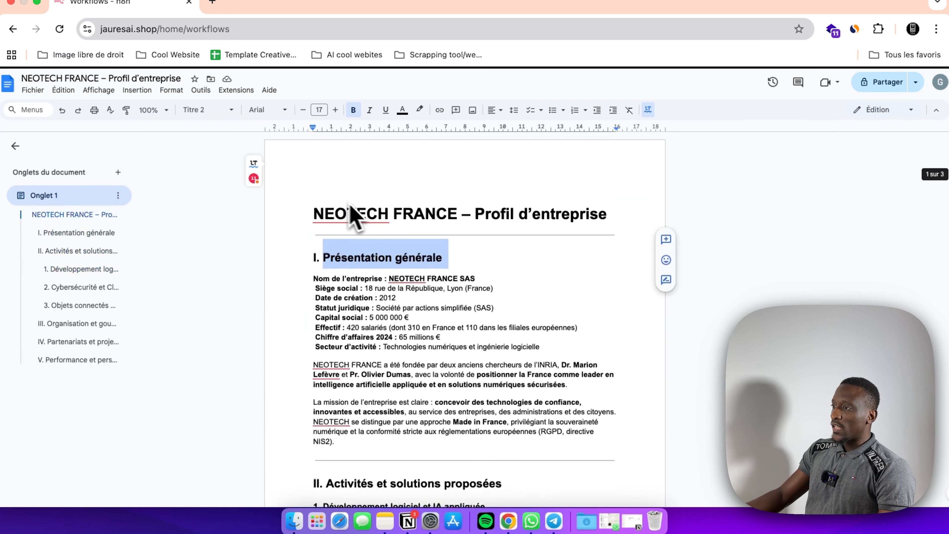
scroll(472, 238, down, 3)
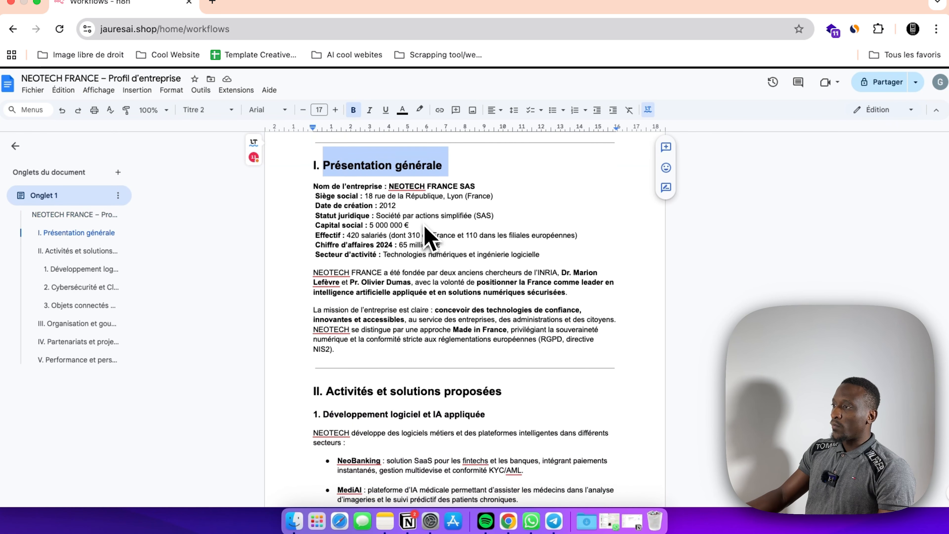
scroll(440, 237, up, 3)
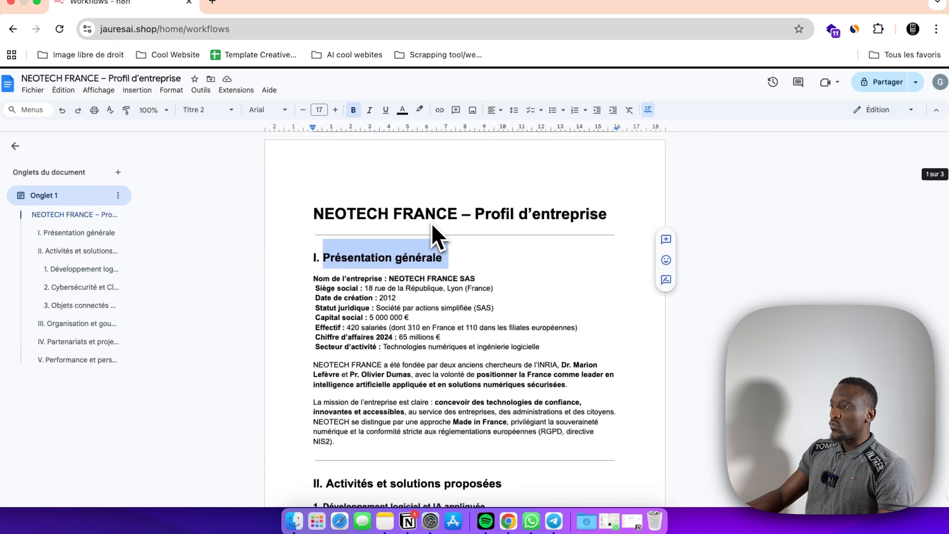
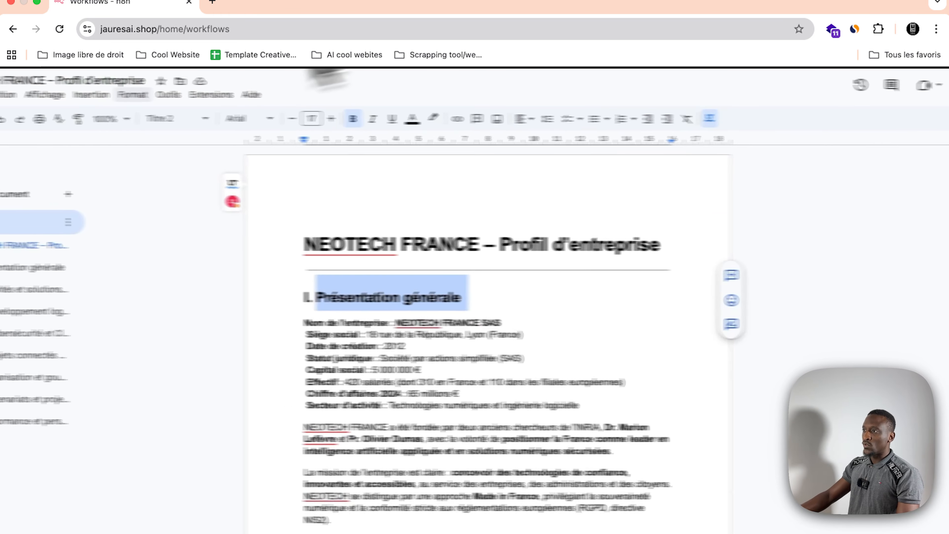
Step: Review the Présentation générale section of the company profile and send the Telegram bot the request "Présentation générale de Neotech france"
scroll(449, 229, down, 3)
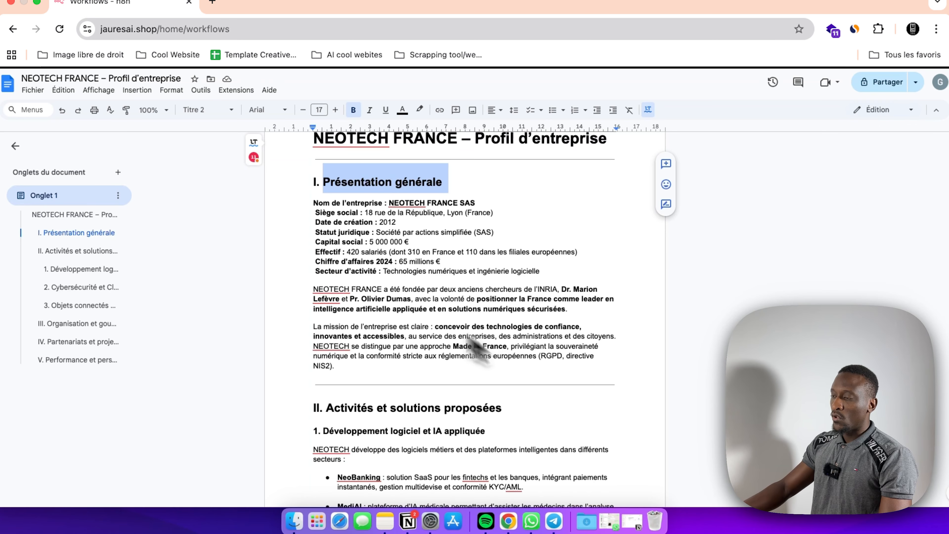
scroll(366, 280, up, 3)
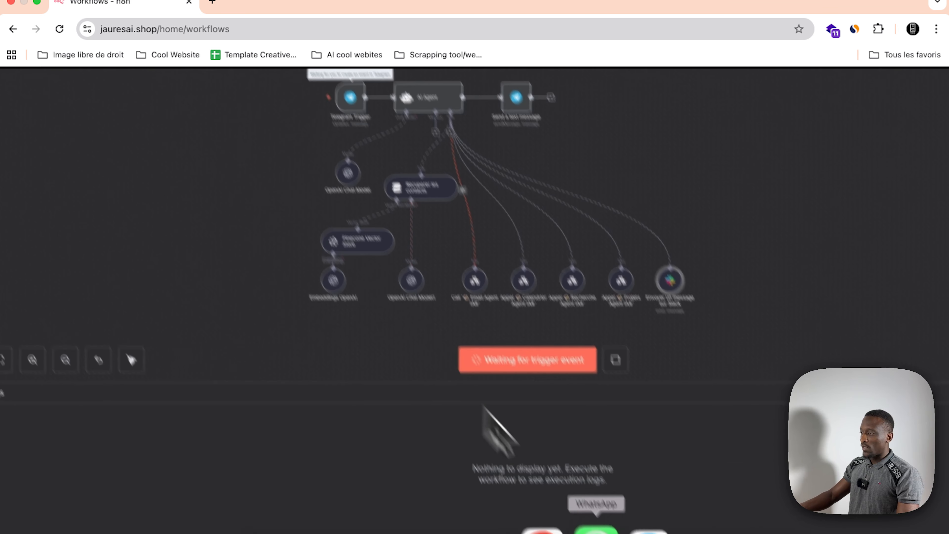
click(594, 514)
click(254, 374)
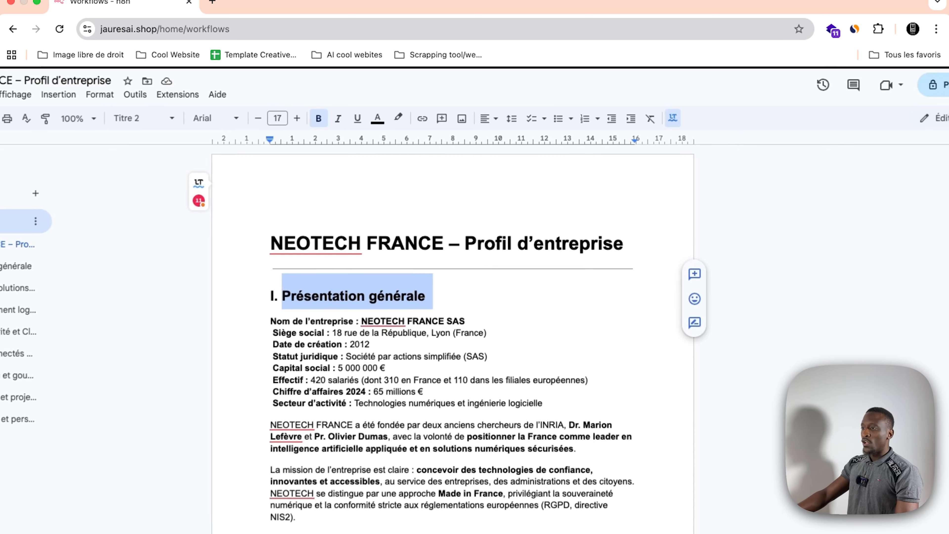
Step: Check the document's Présentation générale section against the bot's answer and examine the Recuperer les contacts and Pinecone Vector Store path in the Assistant 2.0 execution
scroll(417, 333, down, 3)
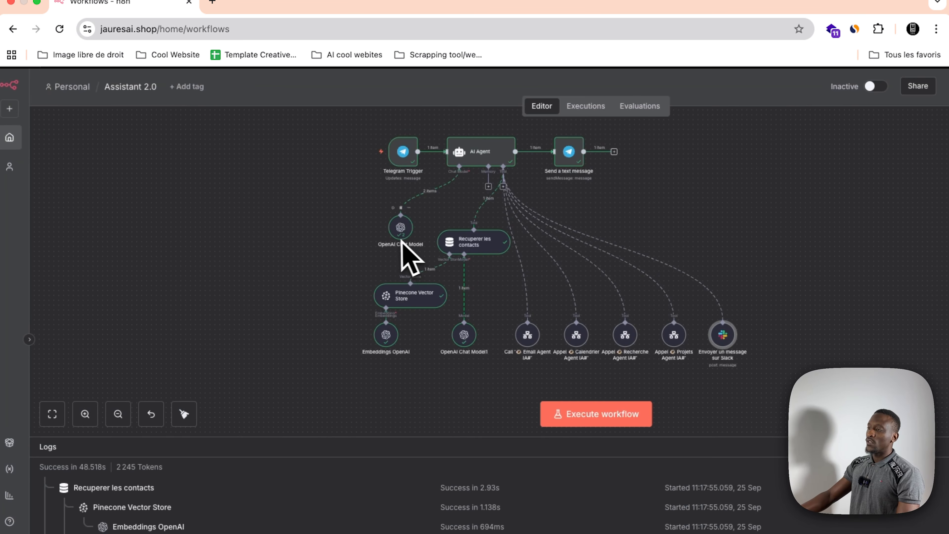
scroll(389, 243, up, 1)
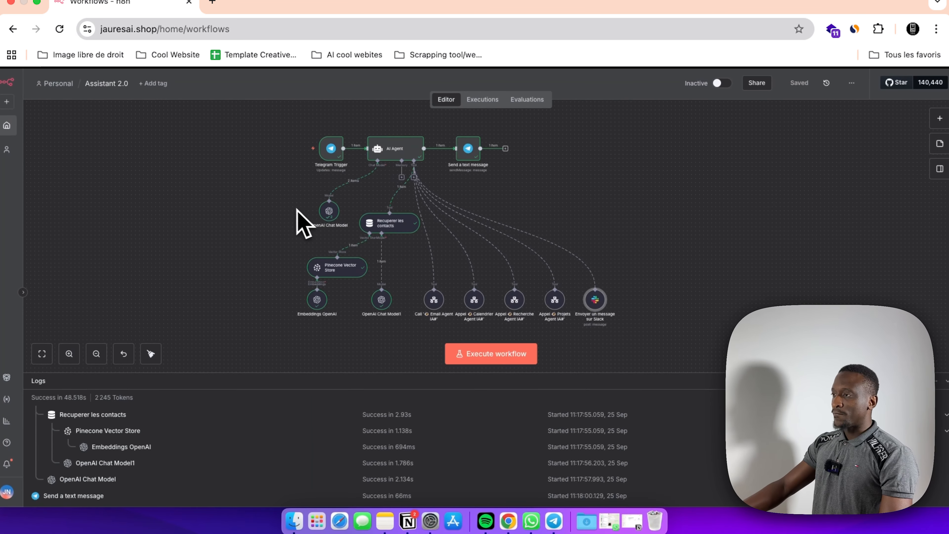
scroll(299, 212, down, 1)
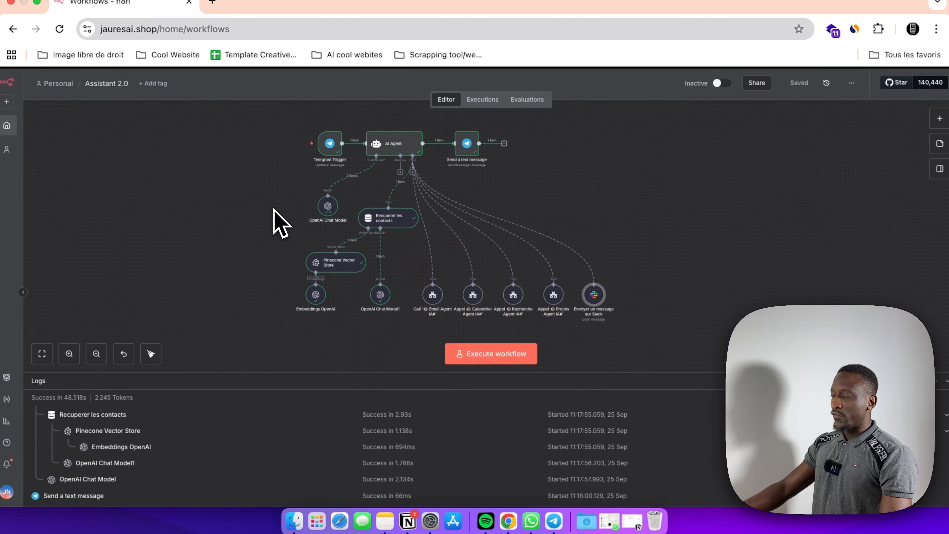